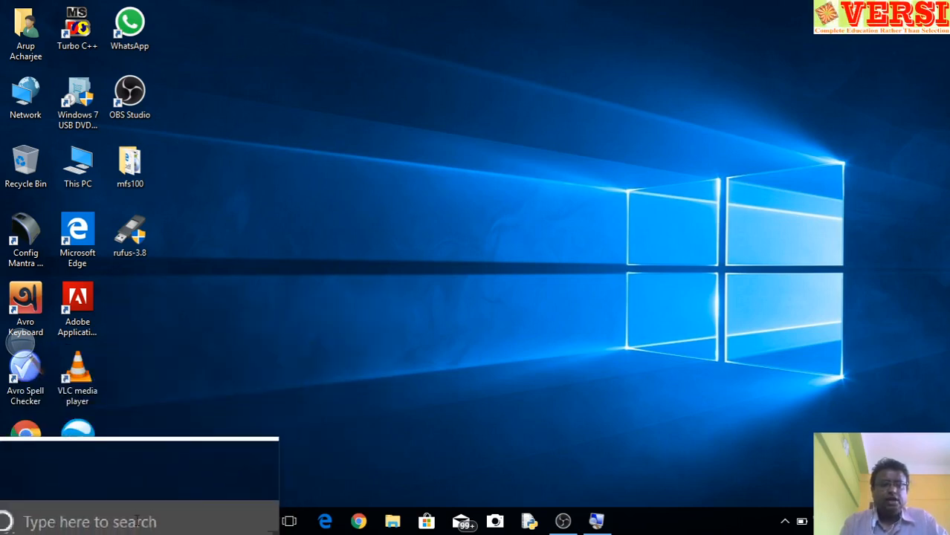
Search the computer for "msa" and launch Microsoft Office Access 2007
{"action": "left_click", "coordinate": [103, 522]}
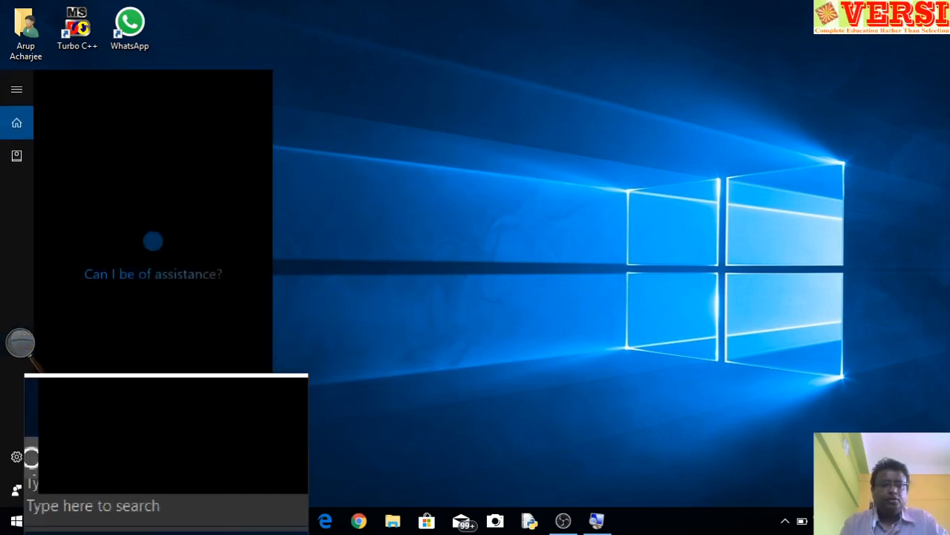
{"action": "left_click", "coordinate": [466, 229]}
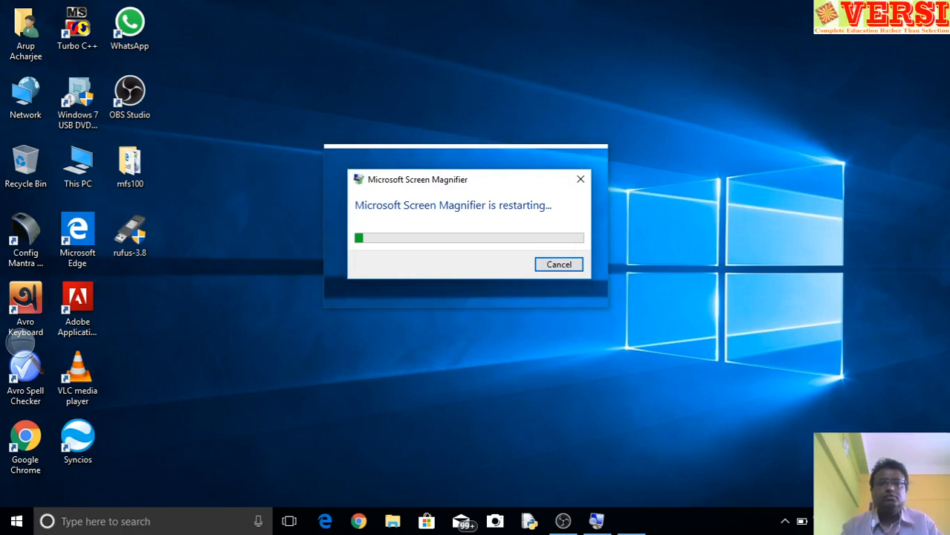
{"action": "left_click", "coordinate": [119, 523]}
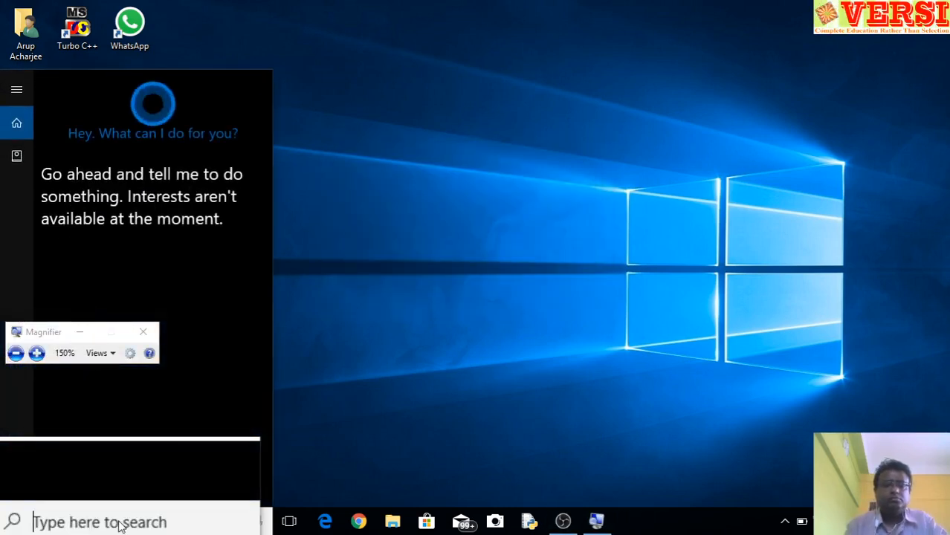
{"action": "type", "text": "msa"}
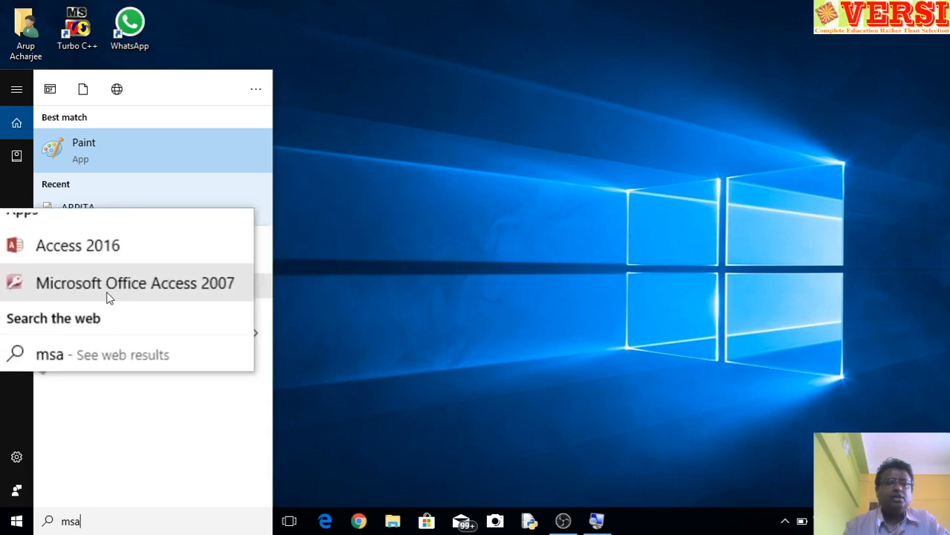
{"action": "left_click", "coordinate": [176, 293]}
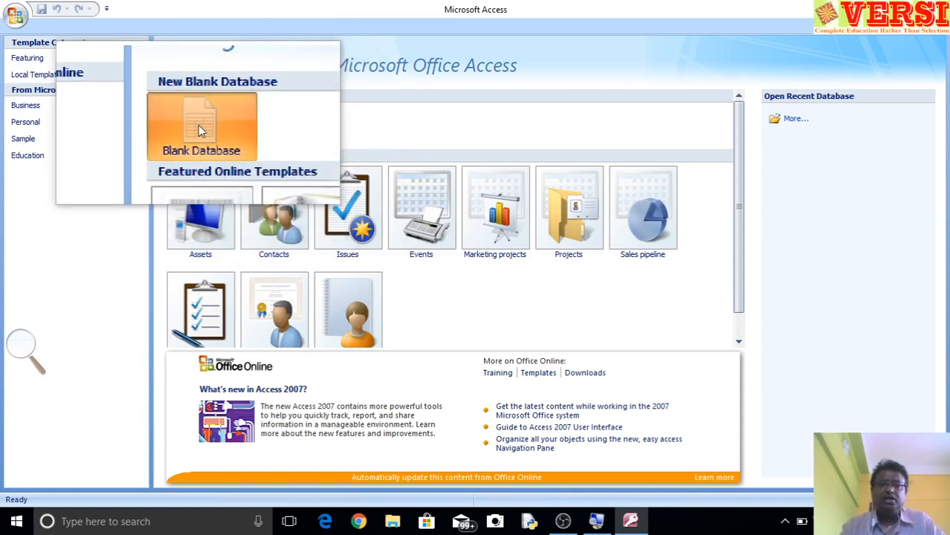
Create a new blank database with the file name versi_online
{"action": "left_click", "coordinate": [201, 125]}
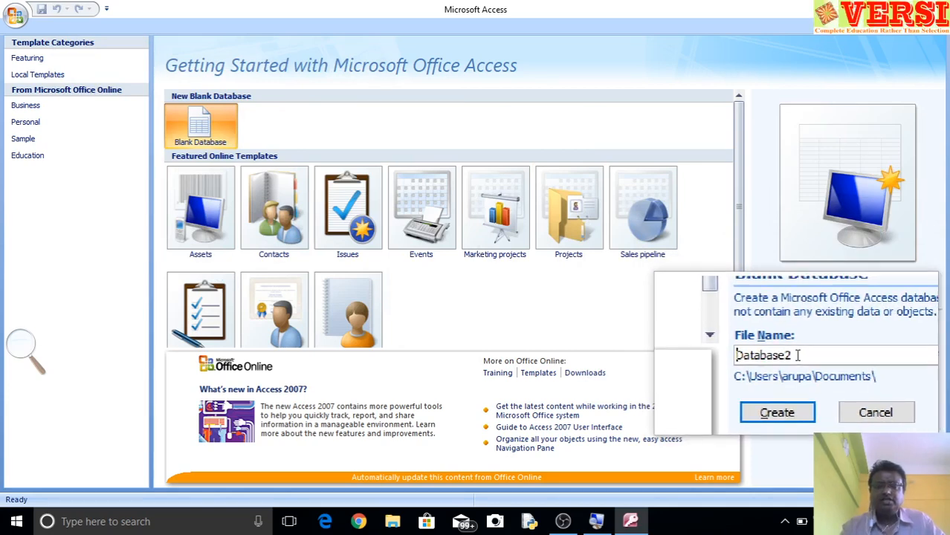
{"action": "double_click", "coordinate": [798, 356]}
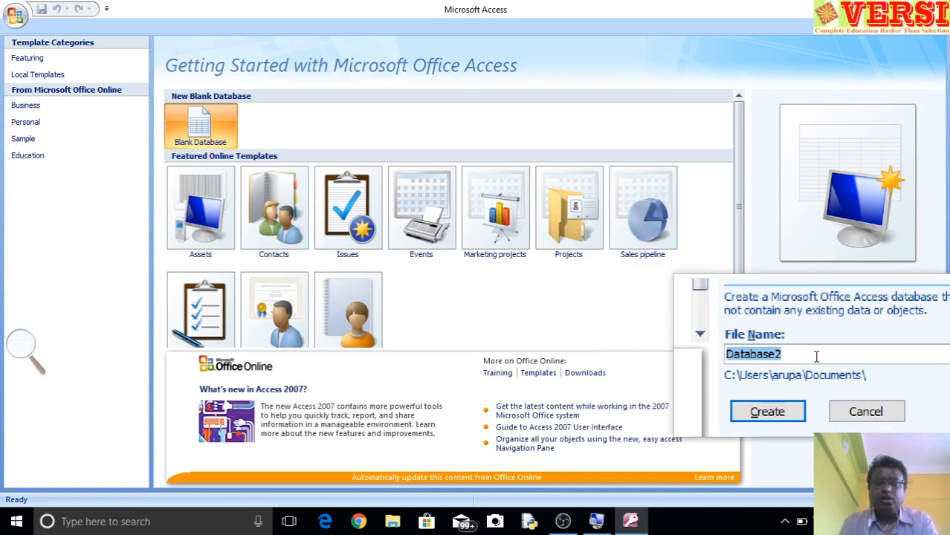
{"action": "type", "text": "versi"}
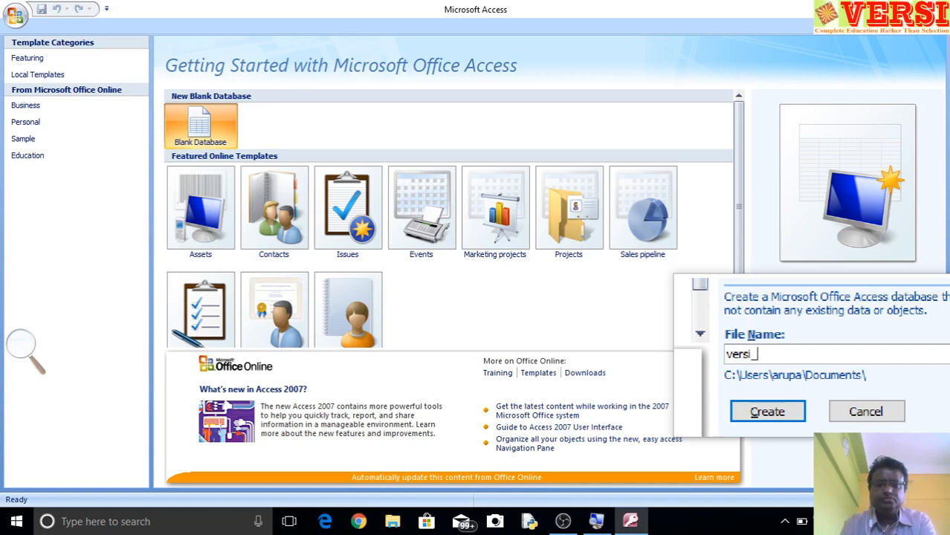
{"action": "type", "text": "_onl"}
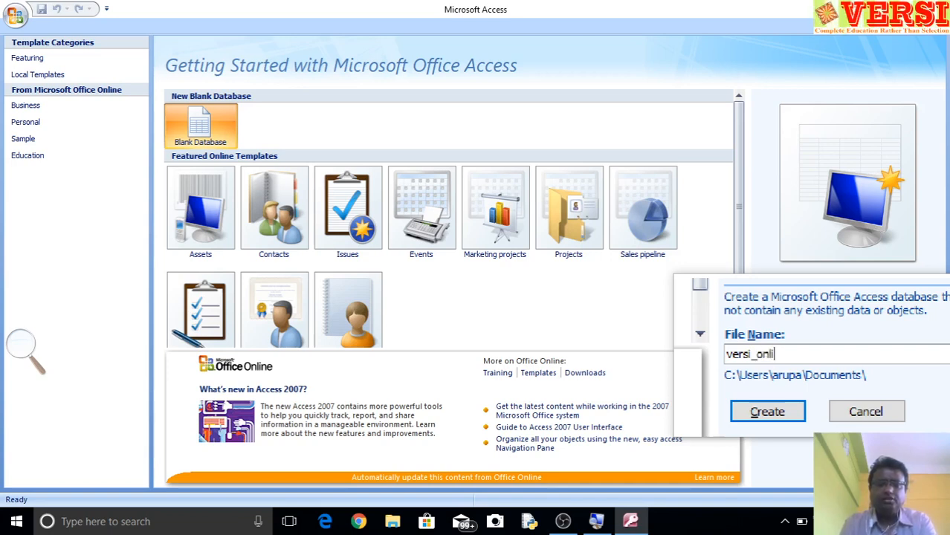
{"action": "type", "text": "ine"}
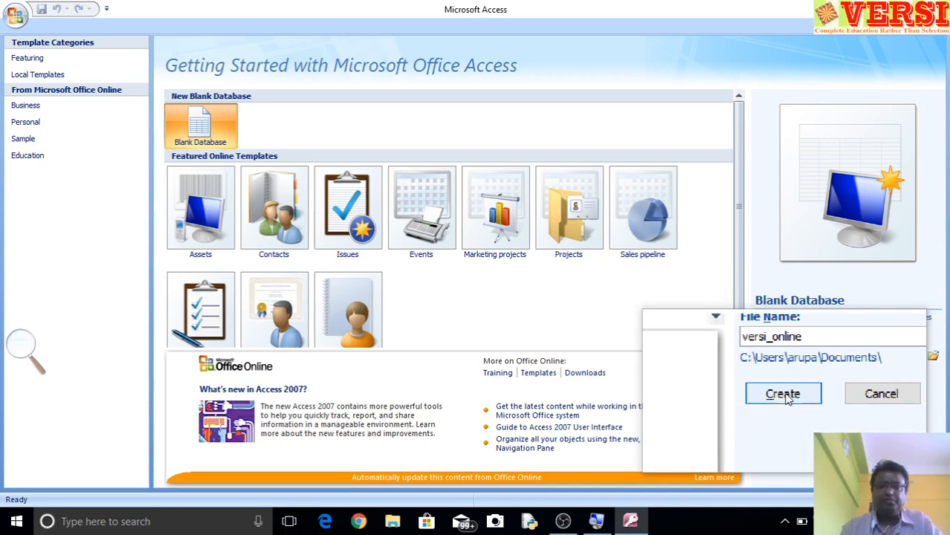
{"action": "left_click", "coordinate": [786, 397]}
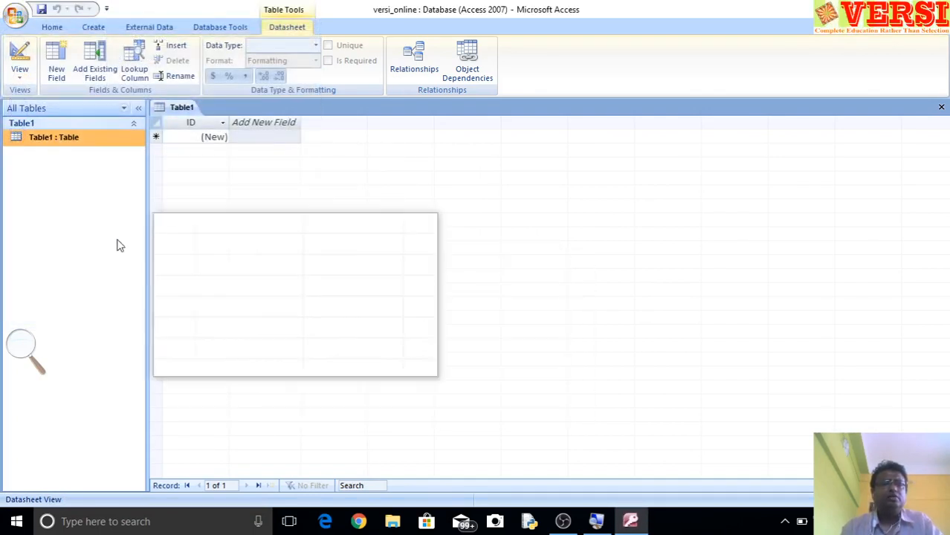
{"action": "left_click", "coordinate": [17, 19]}
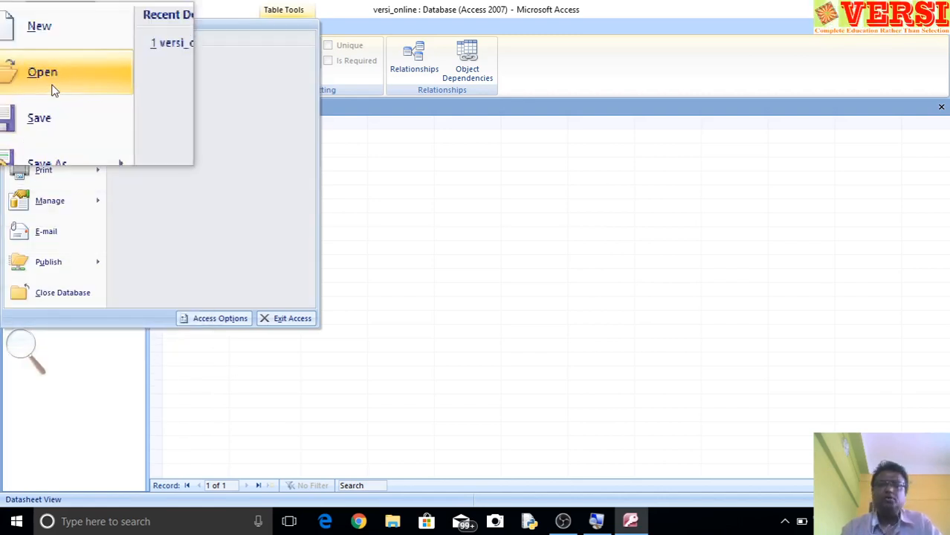
{"action": "left_click", "coordinate": [396, 247]}
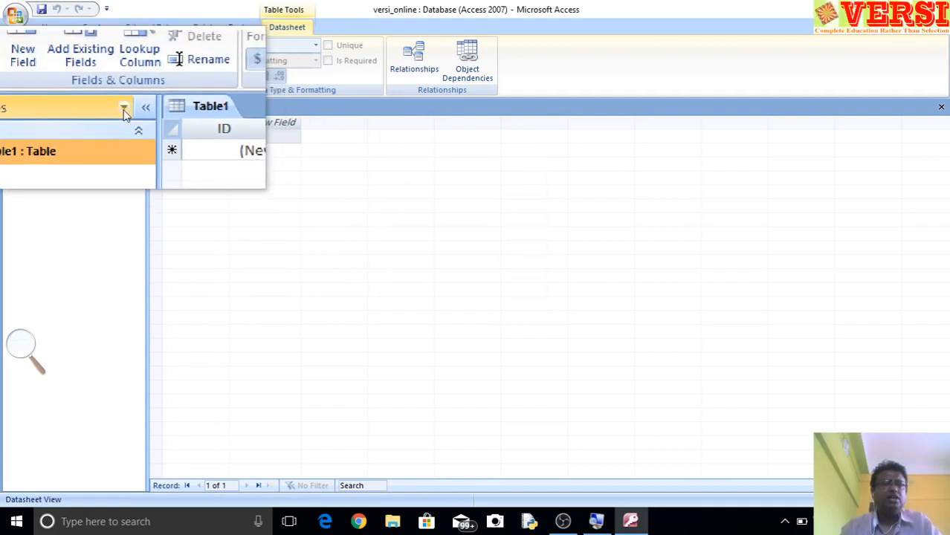
{"action": "left_click", "coordinate": [124, 108]}
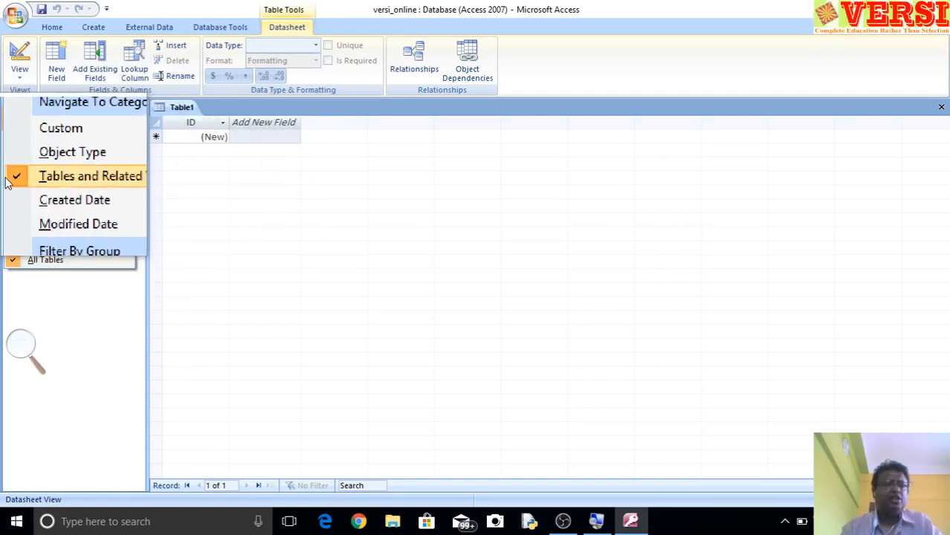
{"action": "left_click", "coordinate": [131, 12]}
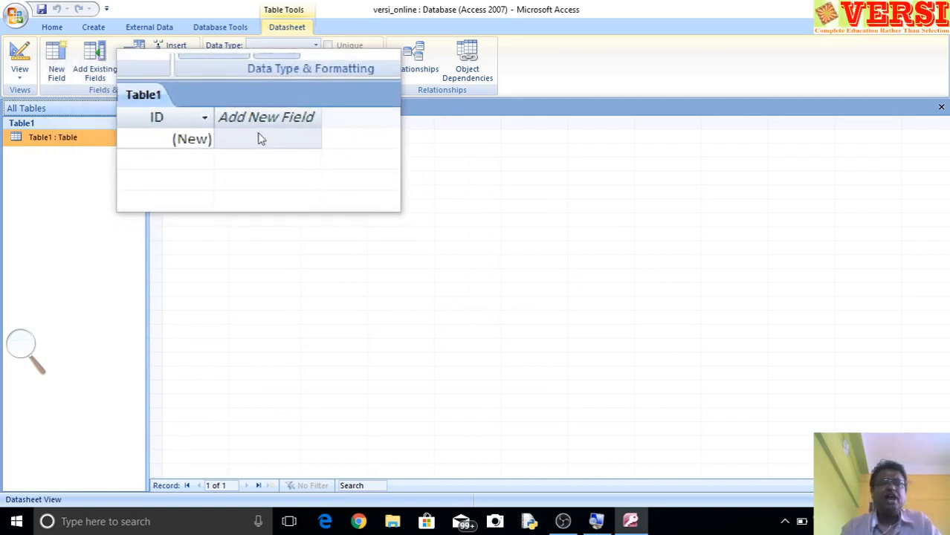
{"action": "left_click", "coordinate": [260, 140]}
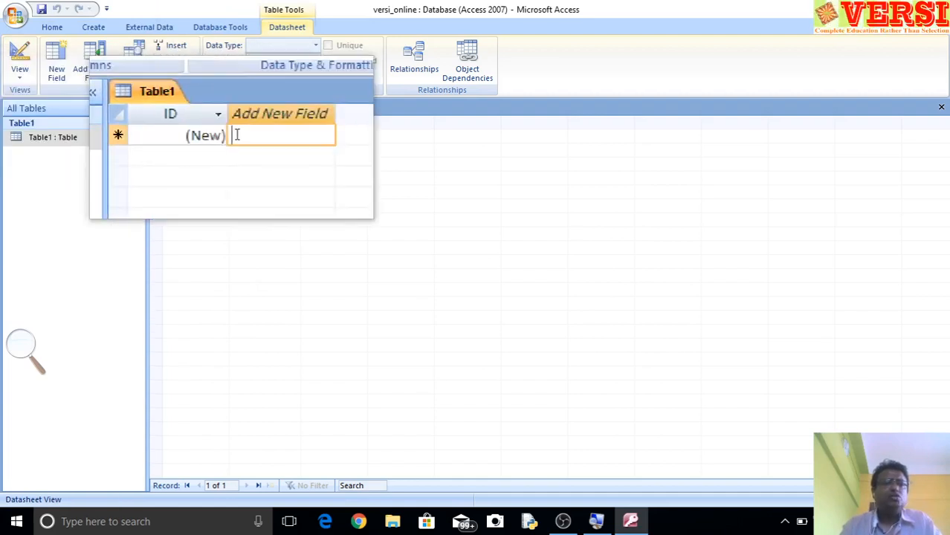
Switch the new table to Design View, saving it under the name students
{"action": "left_click", "coordinate": [20, 75]}
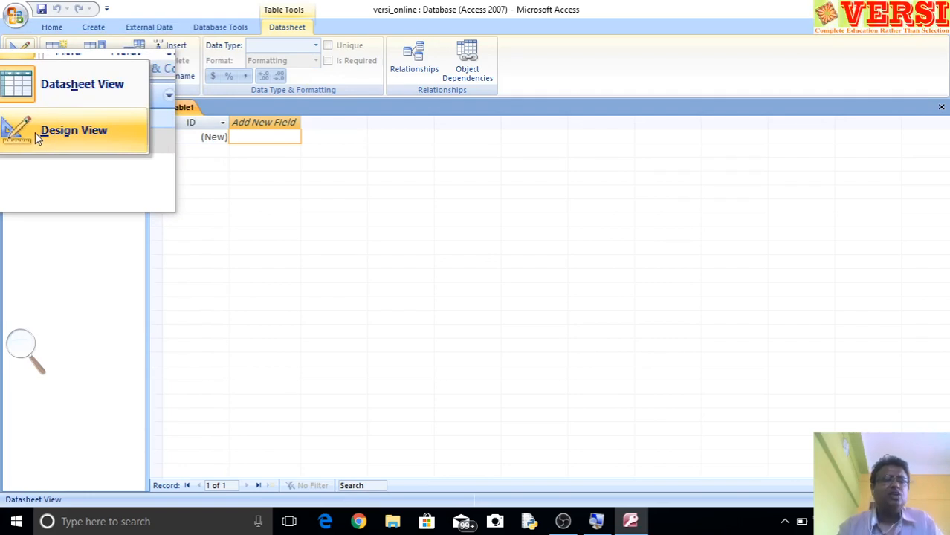
{"action": "left_click", "coordinate": [34, 131]}
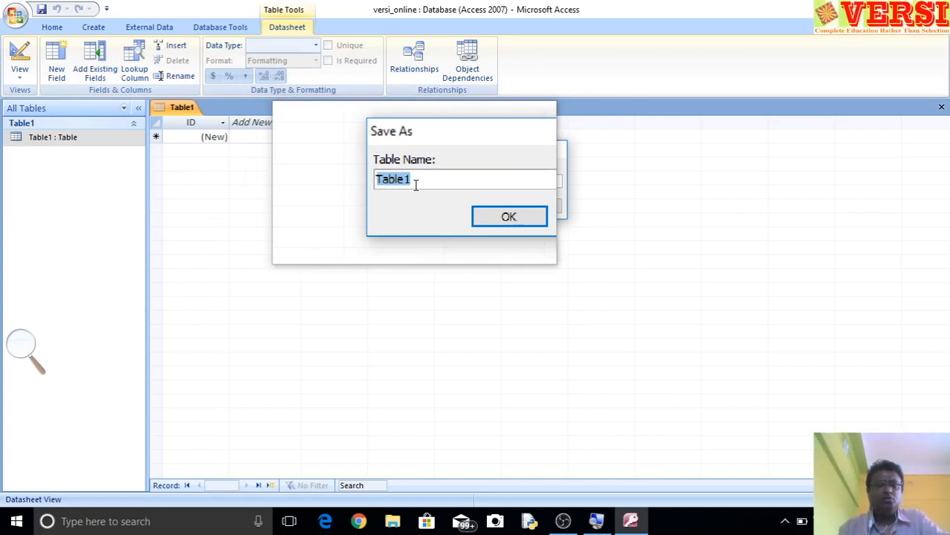
{"action": "type", "text": "emplo"}
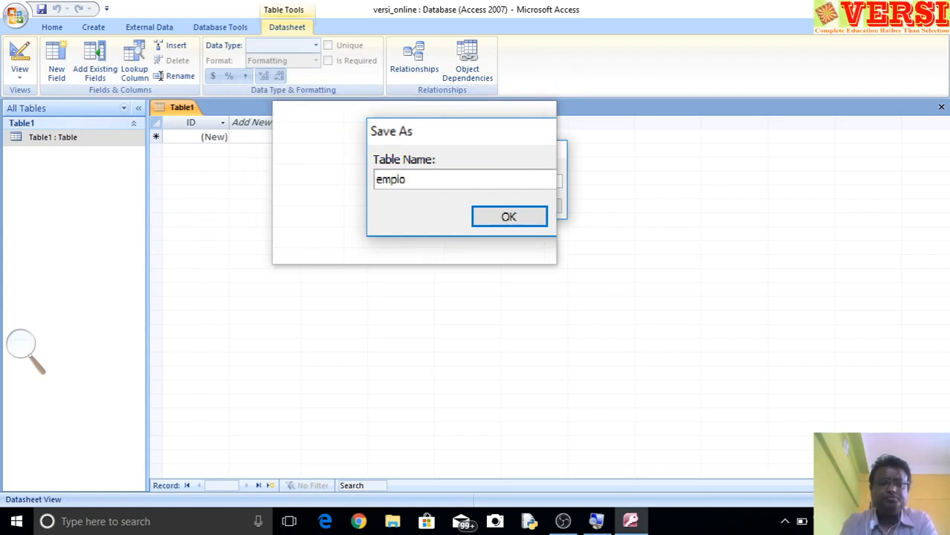
{"action": "type", "text": "yee"}
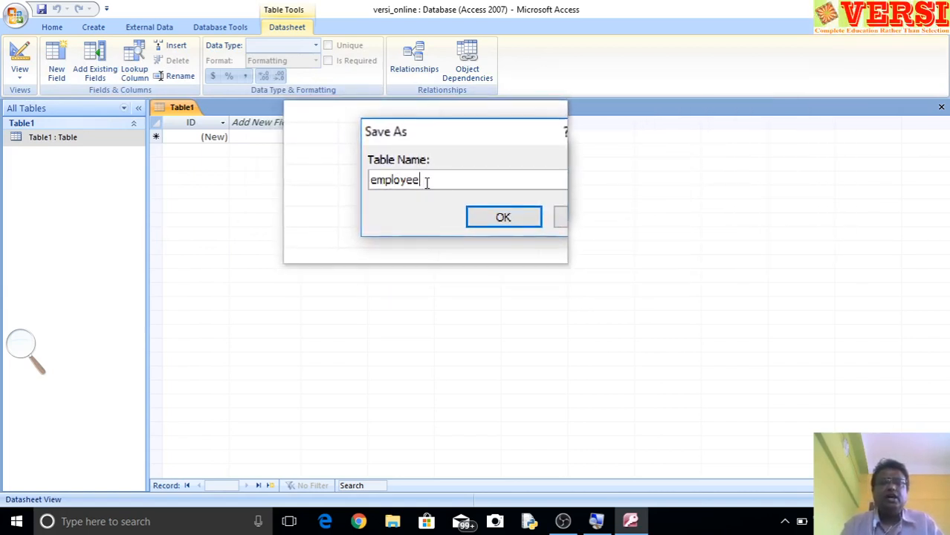
{"action": "left_click_drag", "start_coordinate": [426, 183], "coordinate": [380, 185]}
{"action": "type", "text": "s"}
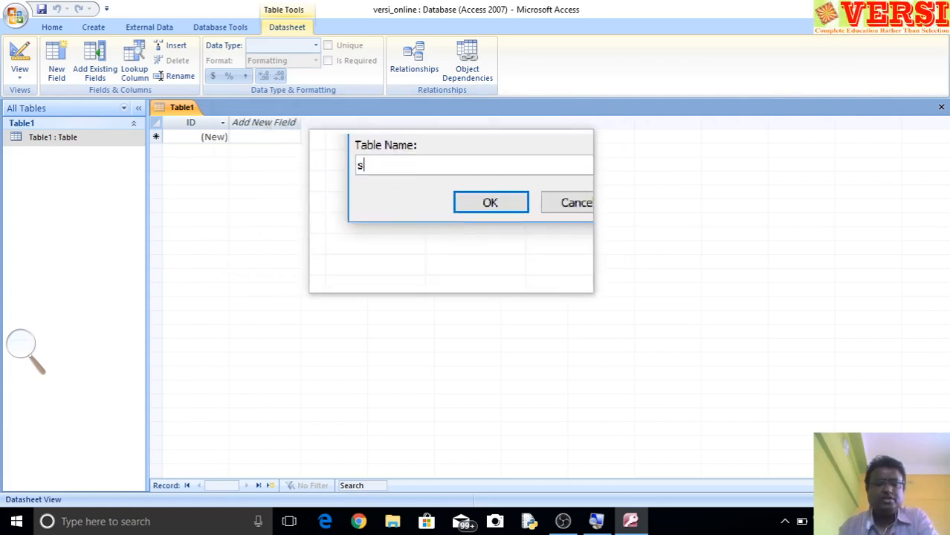
{"action": "type", "text": "tudents"}
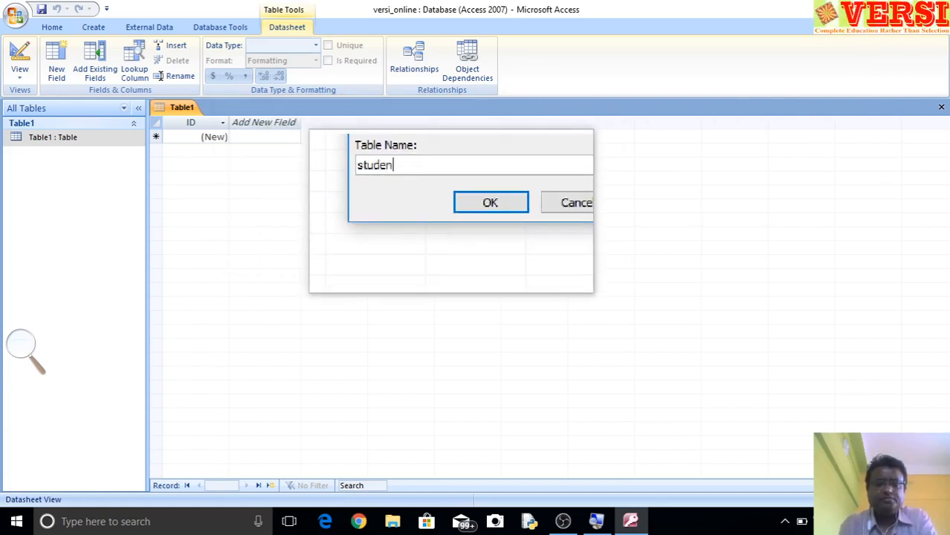
{"action": "left_click", "coordinate": [483, 207]}
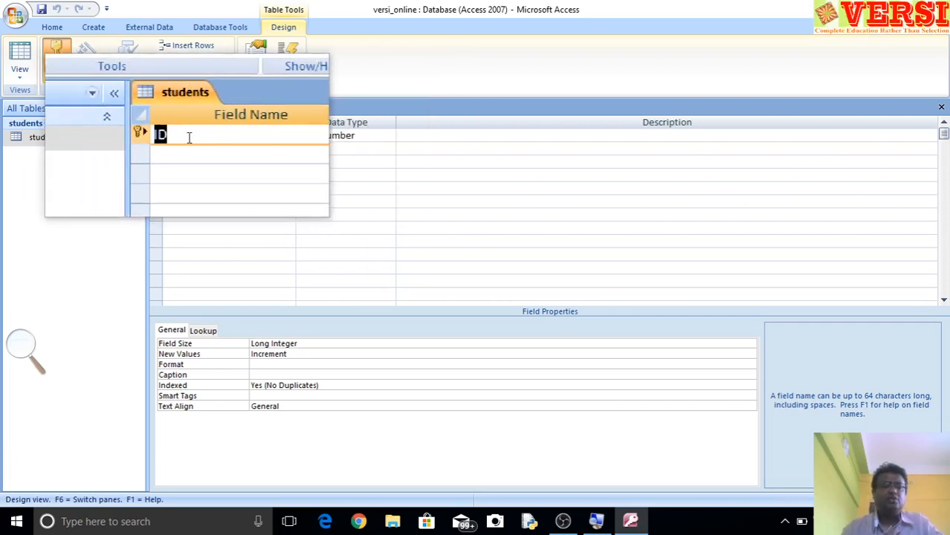
Rename the primary key field ID to slno, keeping AutoNumber as its data type and its description blank
{"action": "type", "text": "slno"}
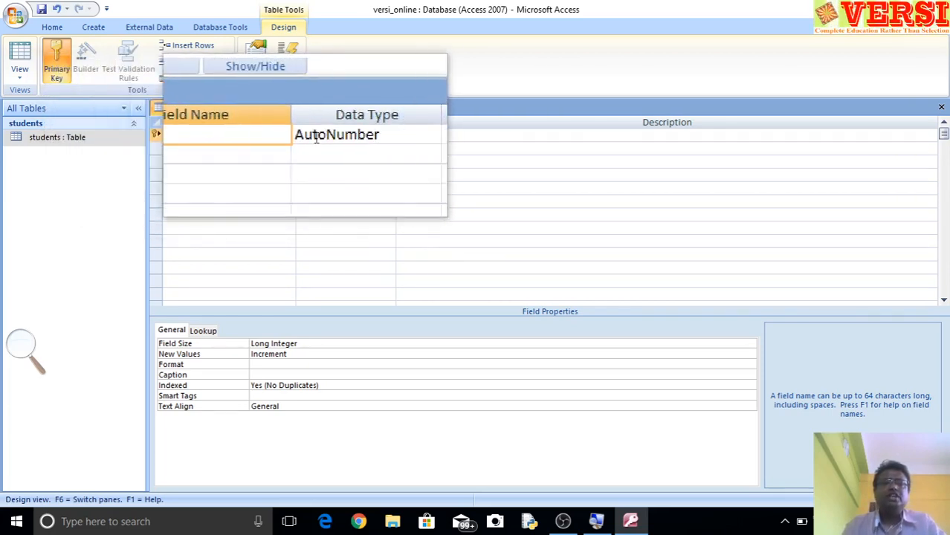
{"action": "left_click", "coordinate": [353, 136]}
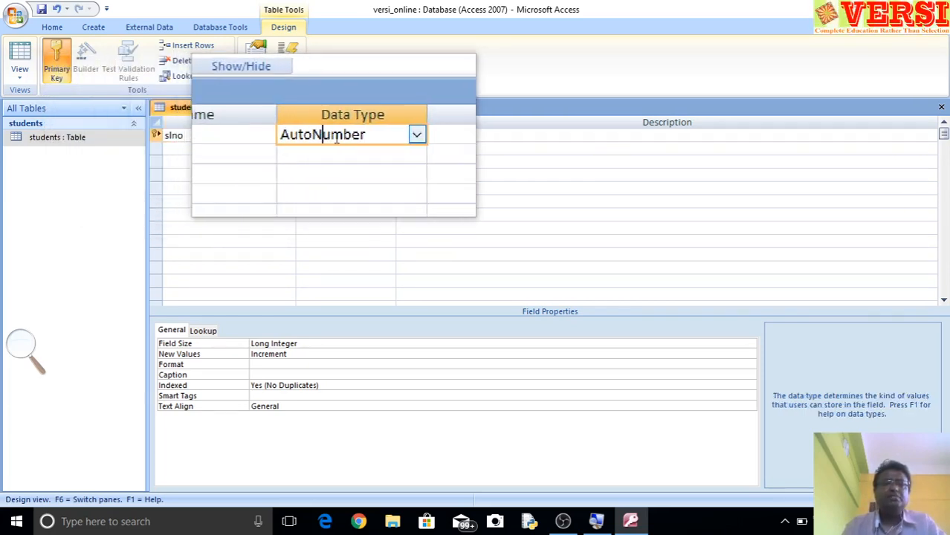
{"action": "left_click", "coordinate": [389, 135]}
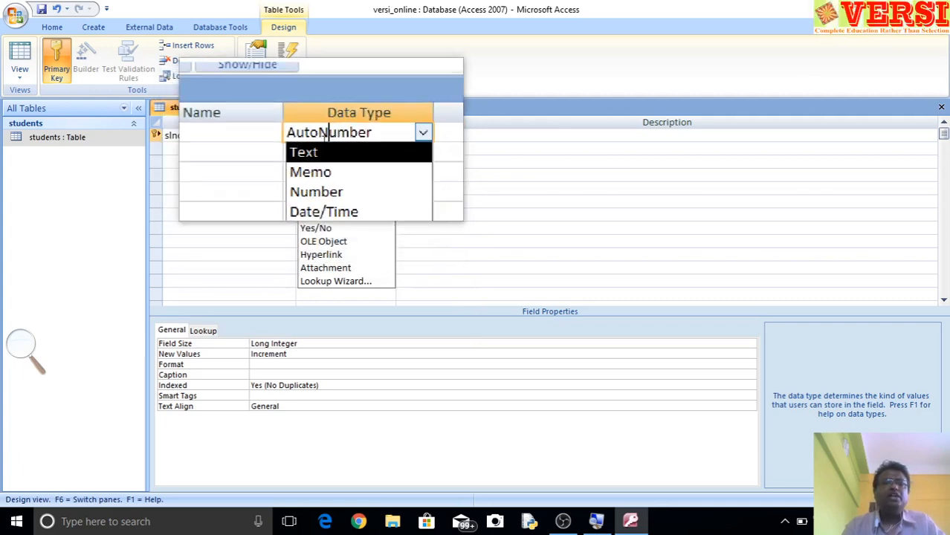
{"action": "left_click", "coordinate": [331, 125]}
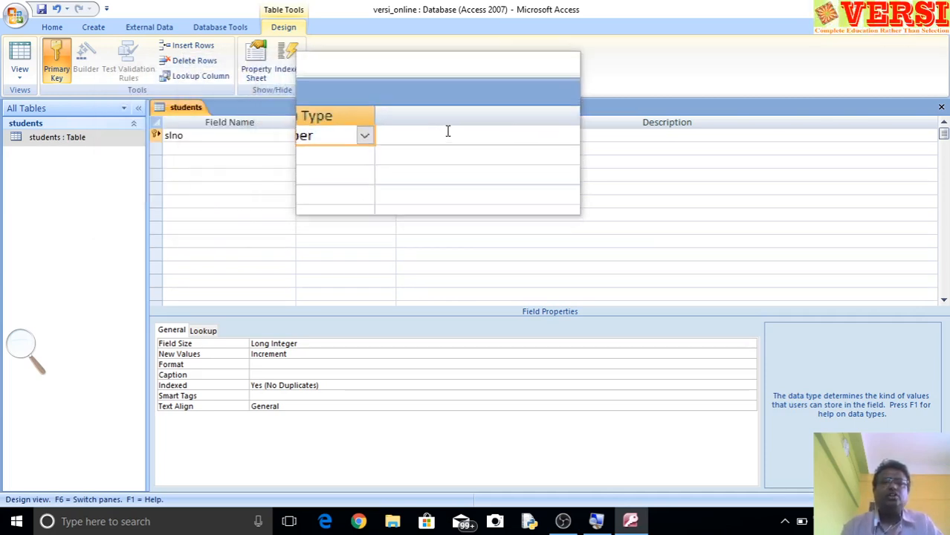
{"action": "left_click", "coordinate": [449, 132]}
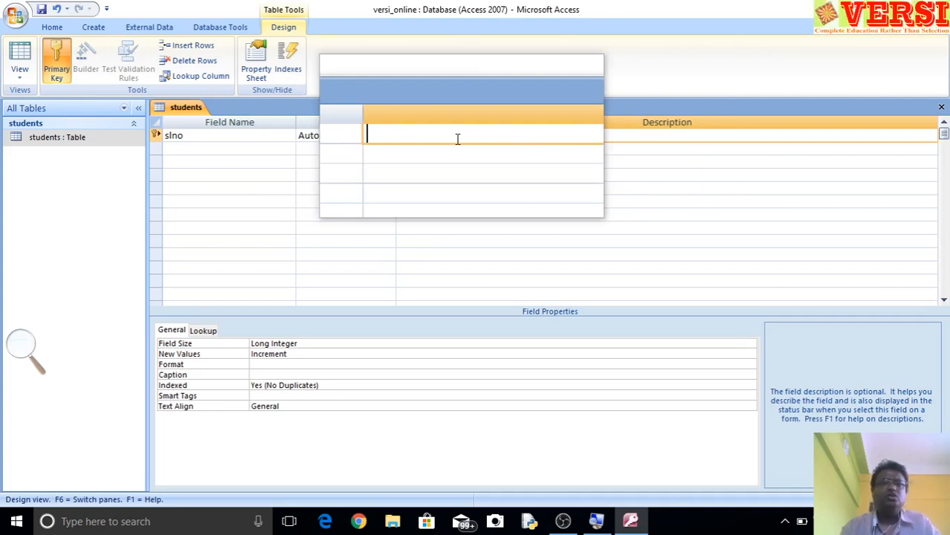
Add a second field named rollno with the Text data type below slno
{"action": "left_click", "coordinate": [208, 148]}
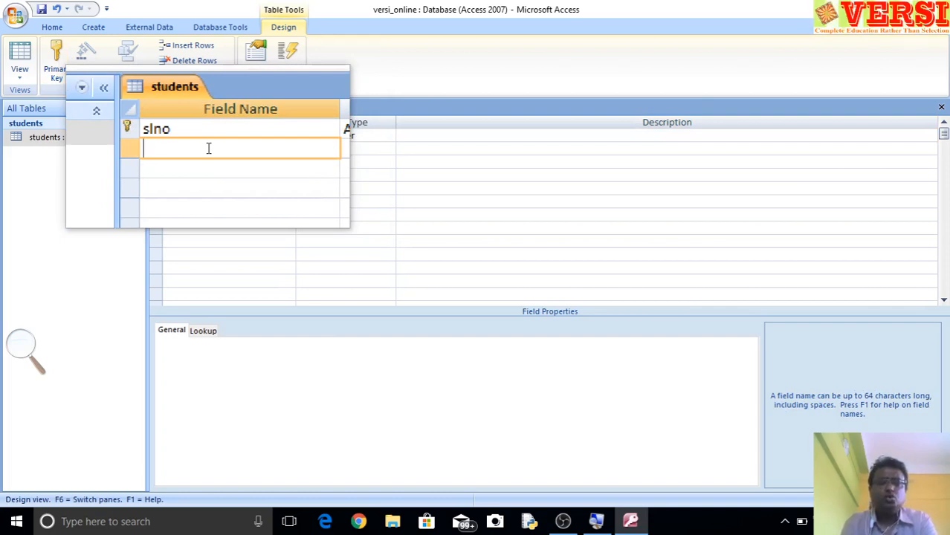
{"action": "type", "text": "ro"}
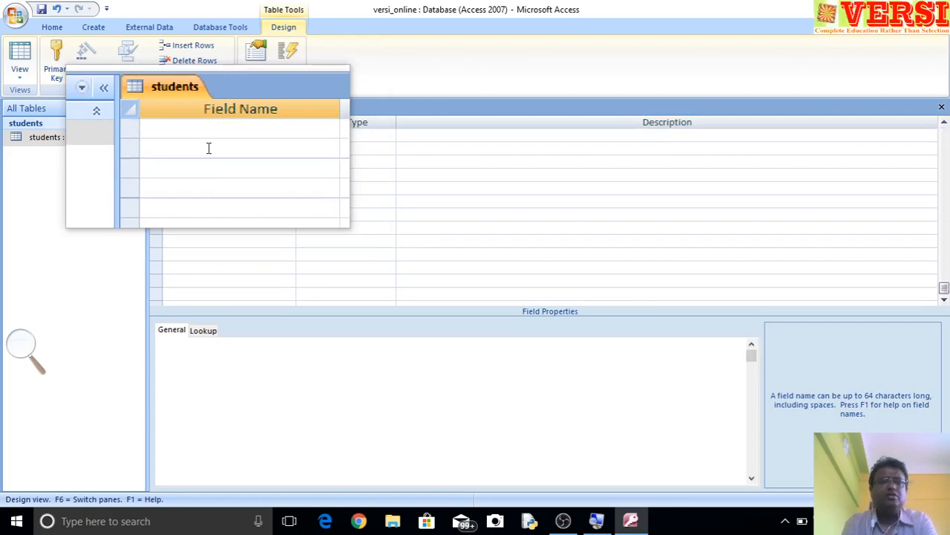
{"action": "type", "text": "l"}
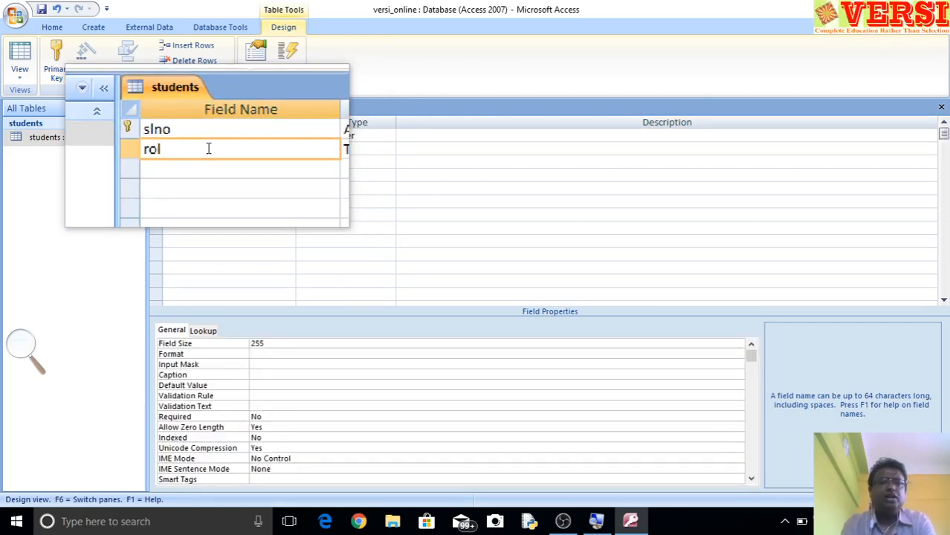
{"action": "type", "text": "lno"}
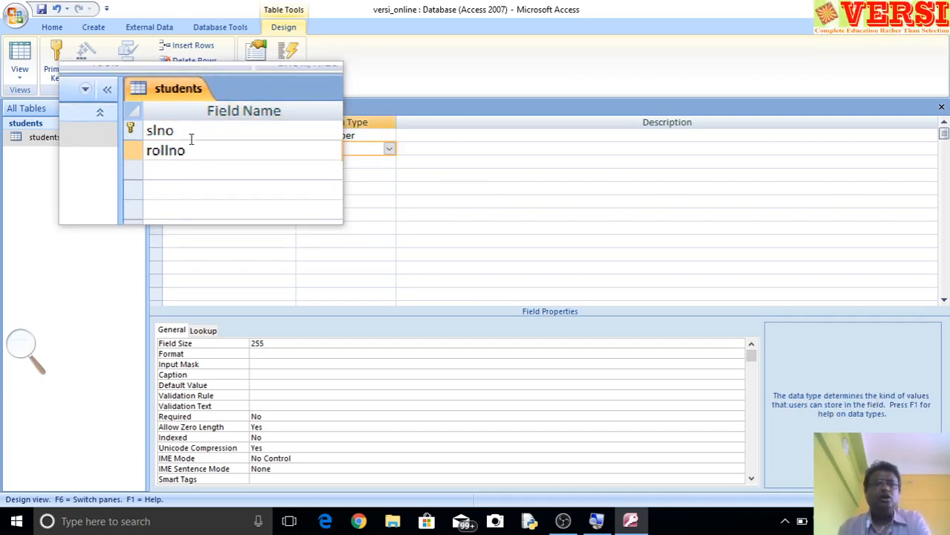
{"action": "key", "text": "Tab"}
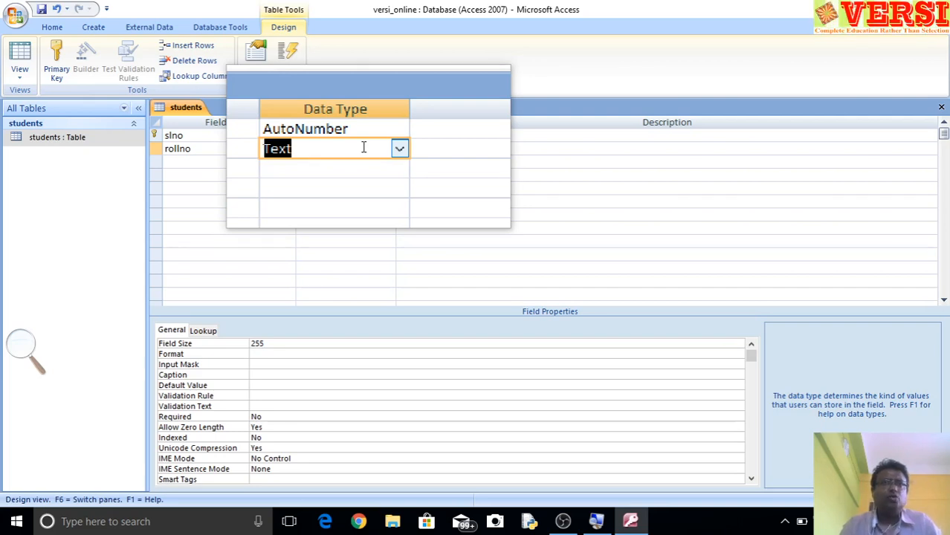
Enter the description "Enter Roll No" for the rollno field
{"action": "left_click", "coordinate": [428, 148]}
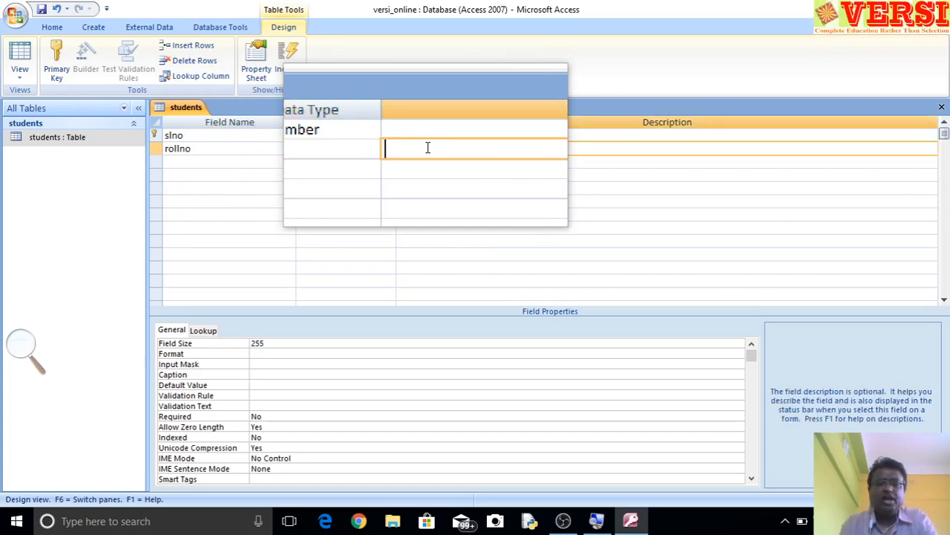
{"action": "type", "text": "E"}
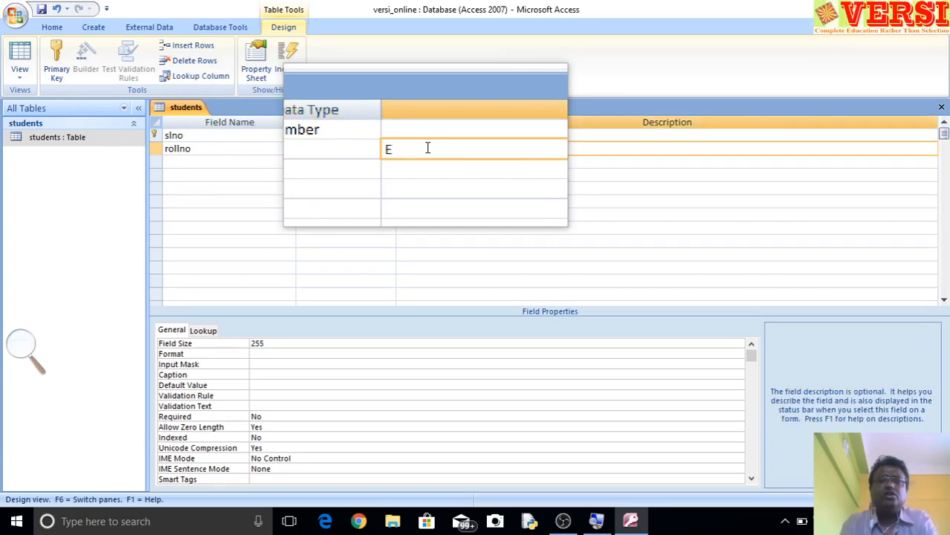
{"action": "type", "text": "nter "}
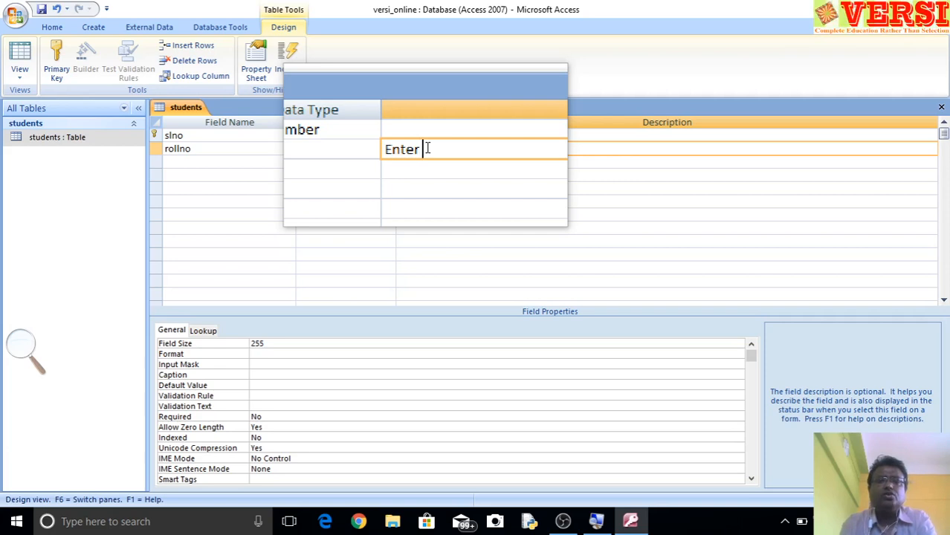
{"action": "type", "text": "Roll No"}
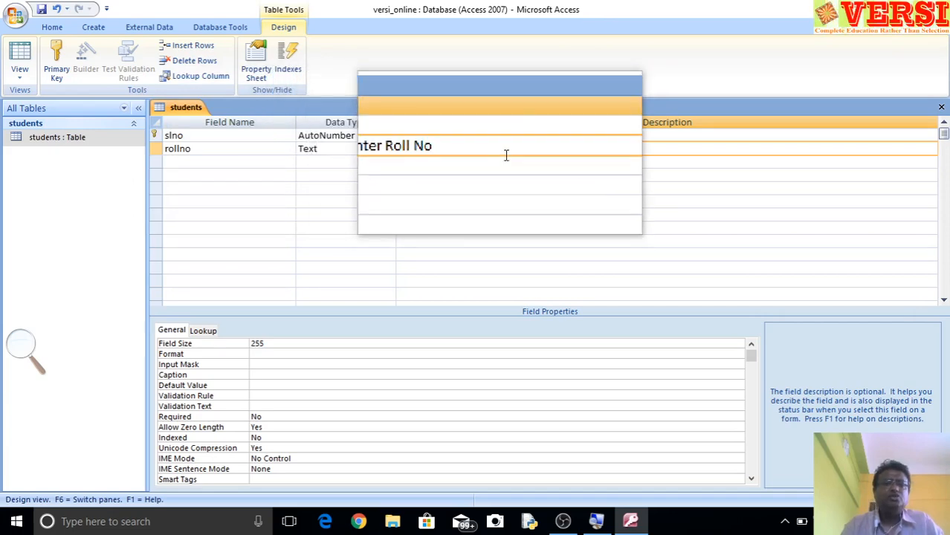
Examine the field size options available for the AutoNumber field slno, keeping Long Integer
{"action": "left_click", "coordinate": [318, 148]}
{"action": "left_click", "coordinate": [364, 135]}
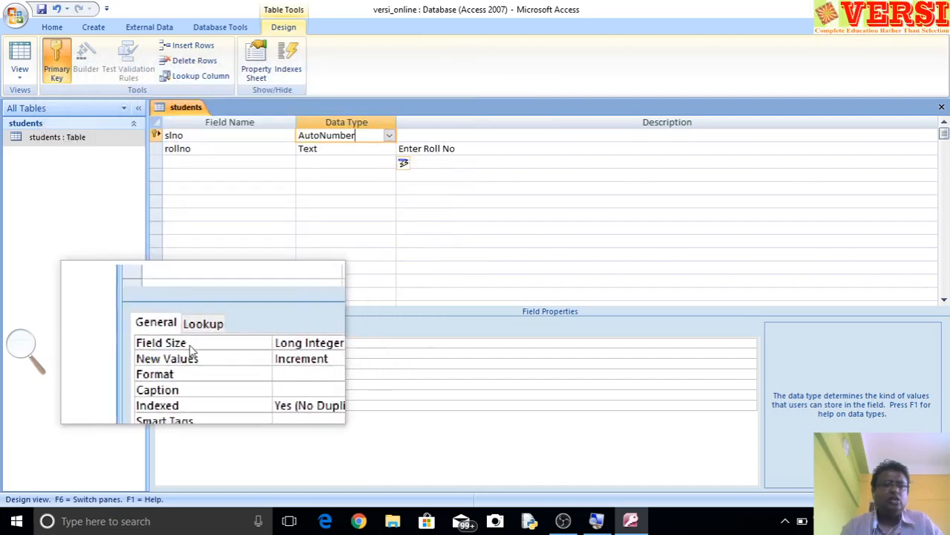
{"action": "left_click", "coordinate": [309, 343]}
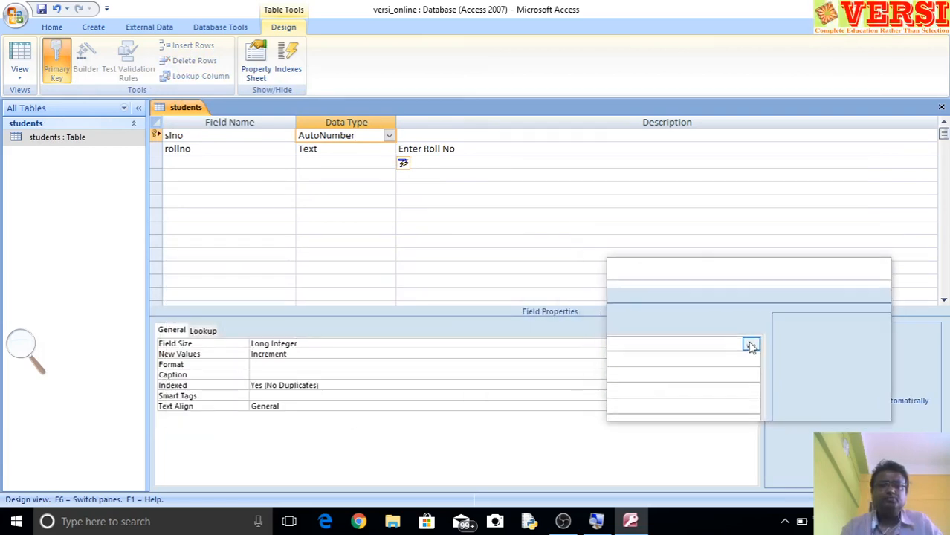
{"action": "left_click", "coordinate": [750, 345]}
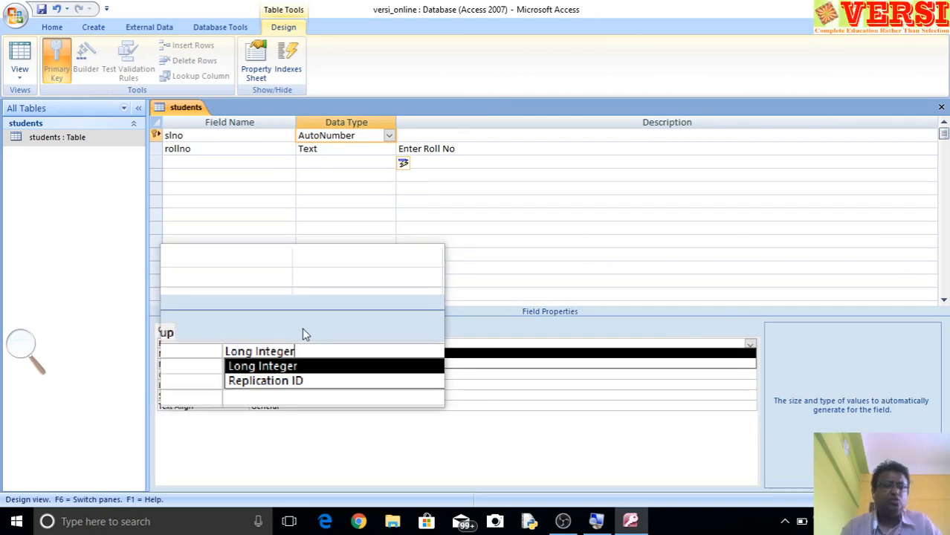
{"action": "key", "text": "Return"}
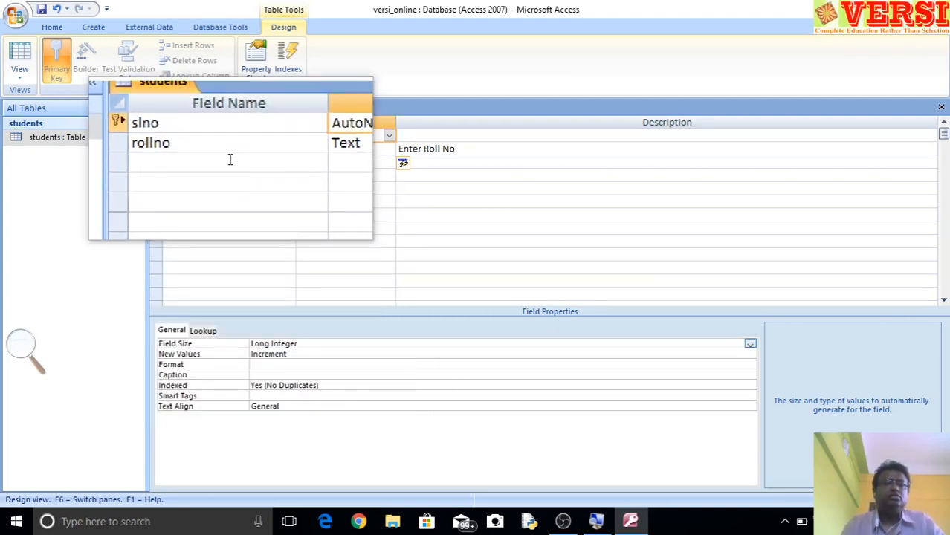
Set the field size of the rollno field to 10
{"action": "left_click", "coordinate": [197, 161]}
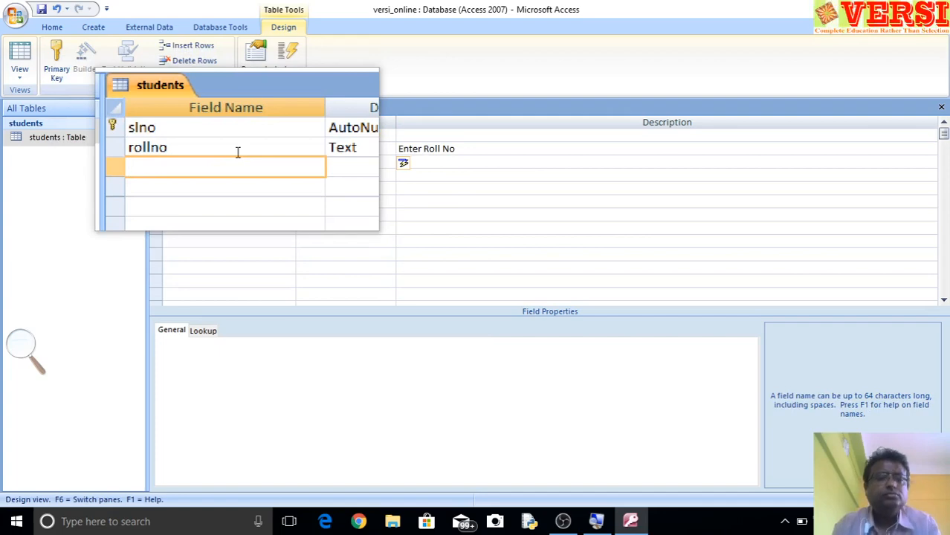
{"action": "left_click", "coordinate": [321, 150]}
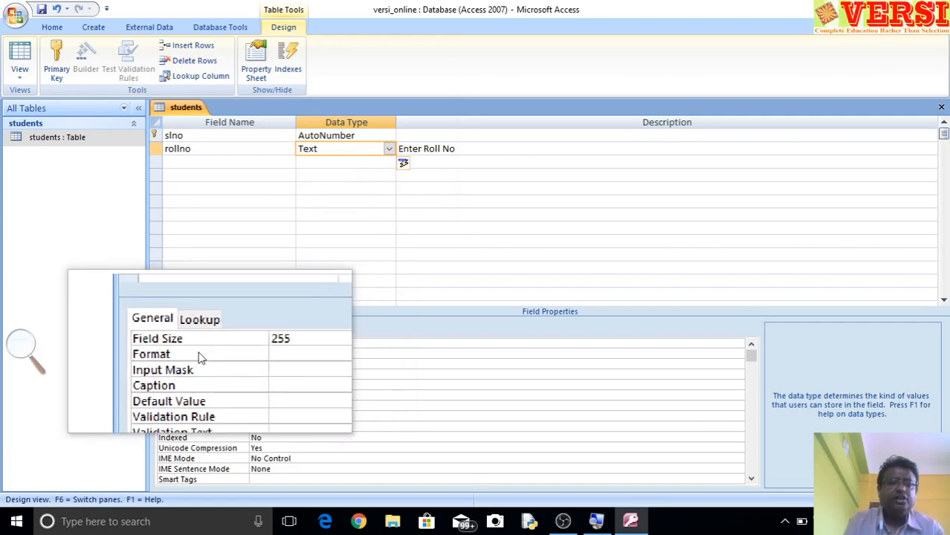
{"action": "left_click_drag", "start_coordinate": [273, 342], "coordinate": [247, 344]}
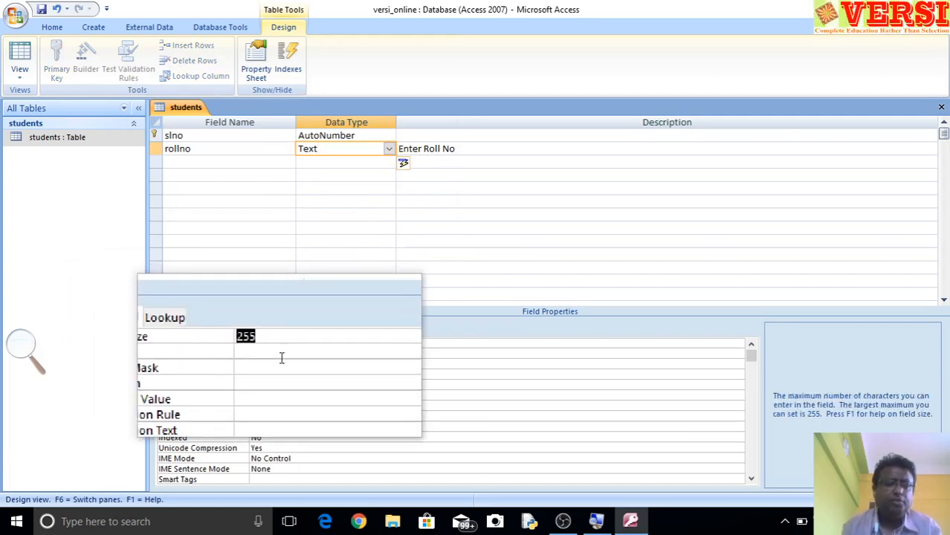
{"action": "type", "text": "10"}
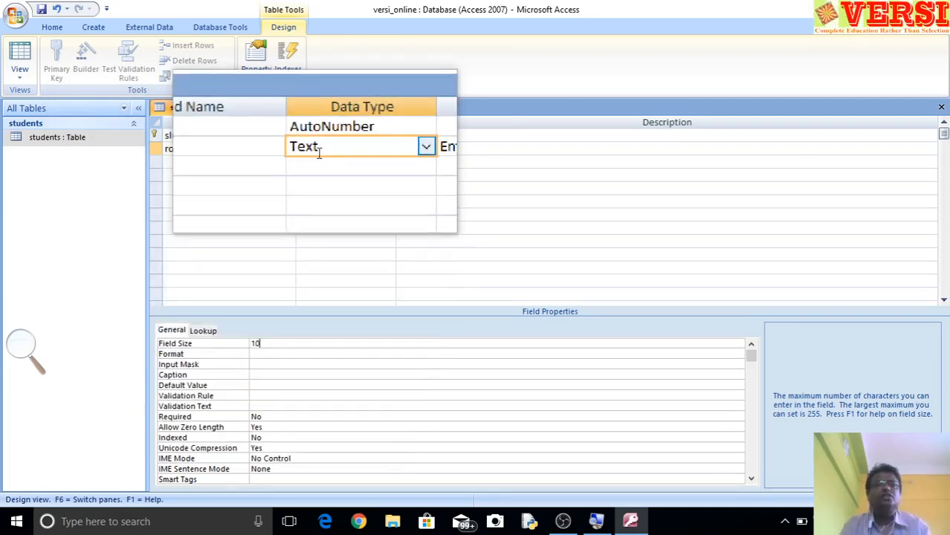
Add a Text field named st_name below rollno and set its field size to 25
{"action": "left_click", "coordinate": [198, 161]}
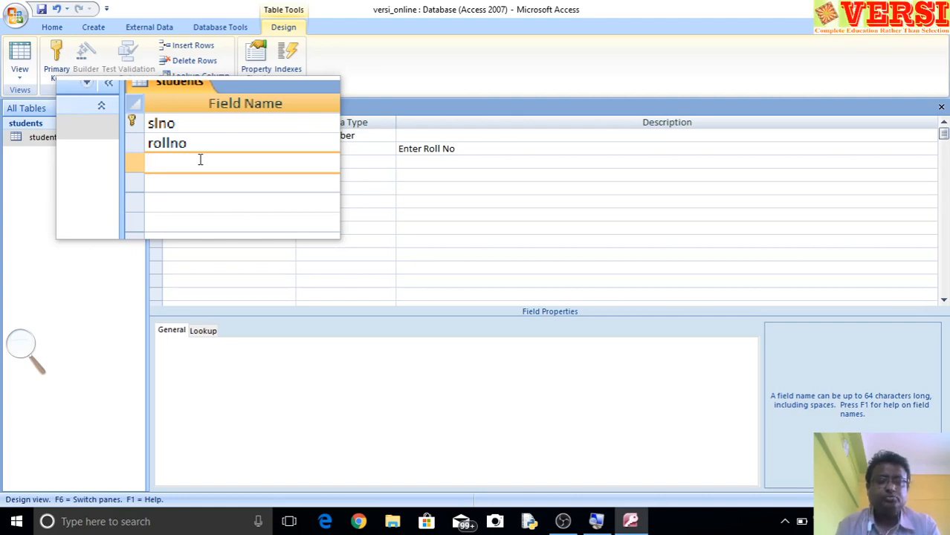
{"action": "type", "text": "st"}
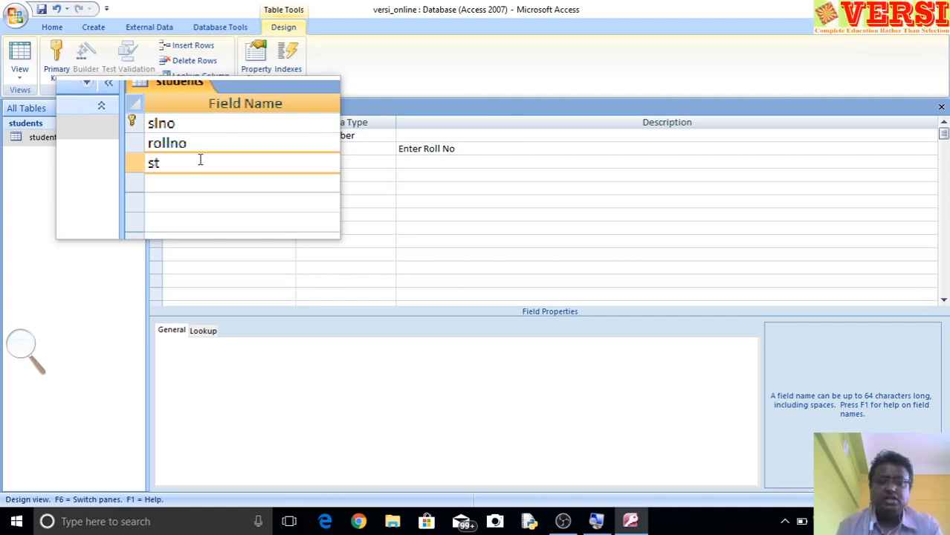
{"action": "type", "text": "_name"}
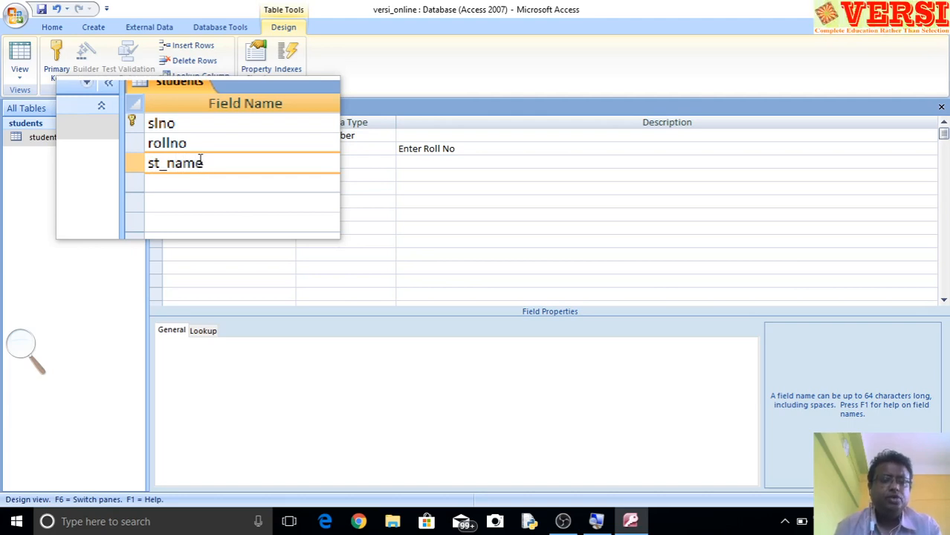
{"action": "key", "text": "Tab"}
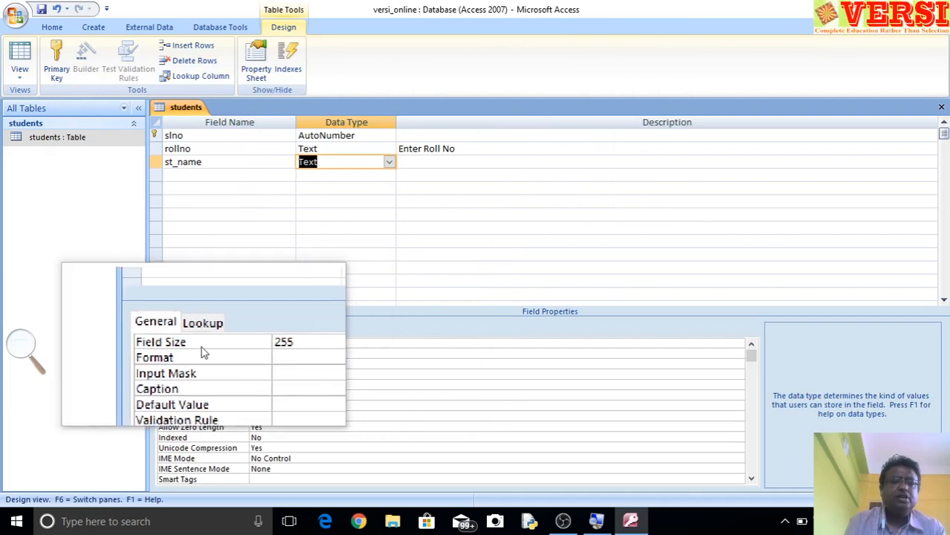
{"action": "left_click", "coordinate": [257, 344]}
{"action": "key", "text": "BackSpace"}
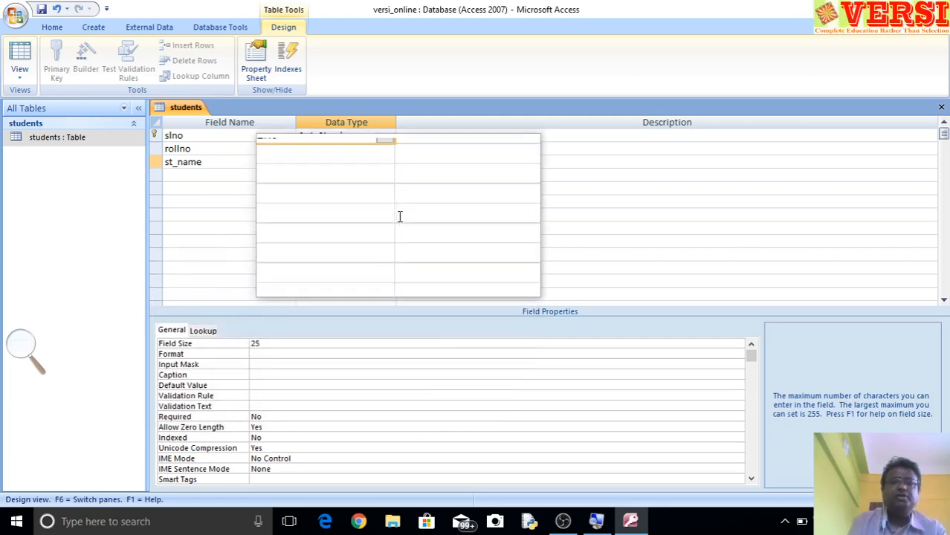
Enter the description "Enter Name" for the st_name field
{"action": "left_click", "coordinate": [417, 161]}
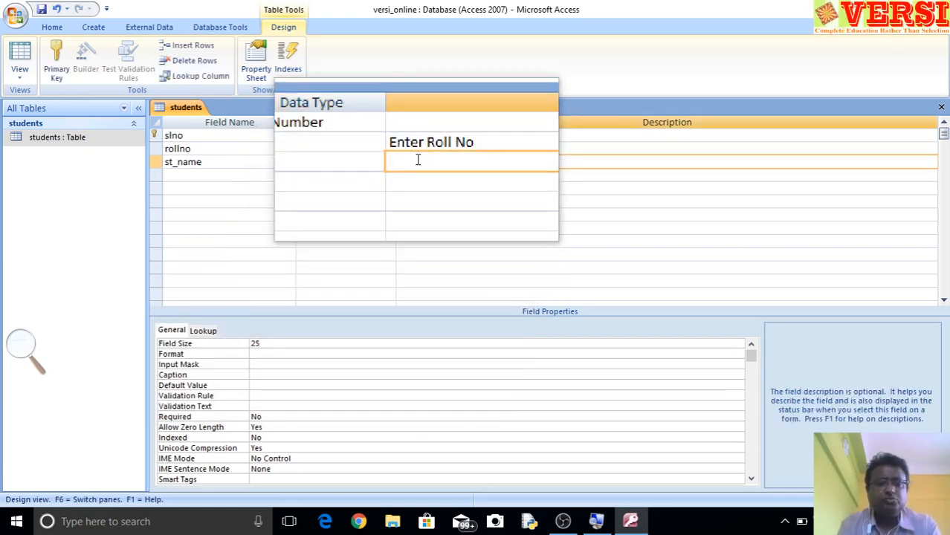
{"action": "type", "text": "Enter "}
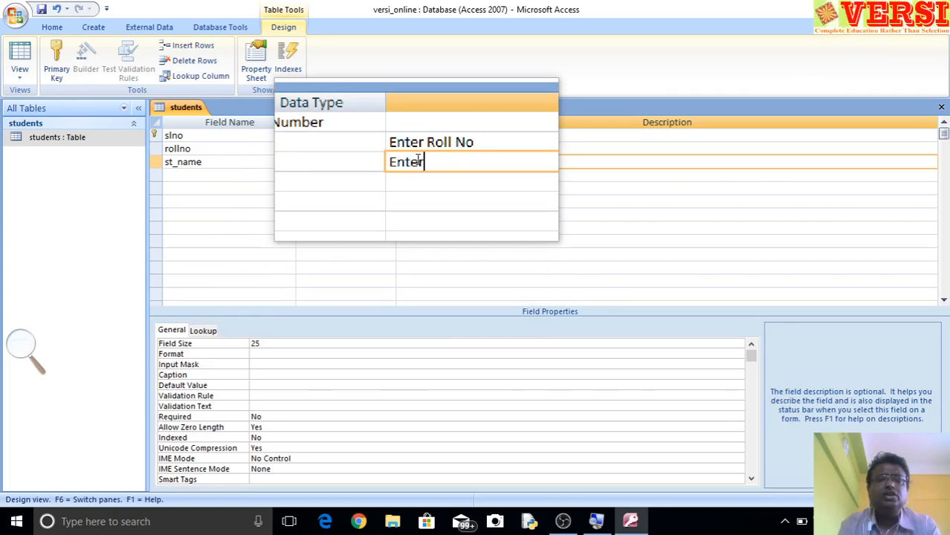
{"action": "type", "text": "Name"}
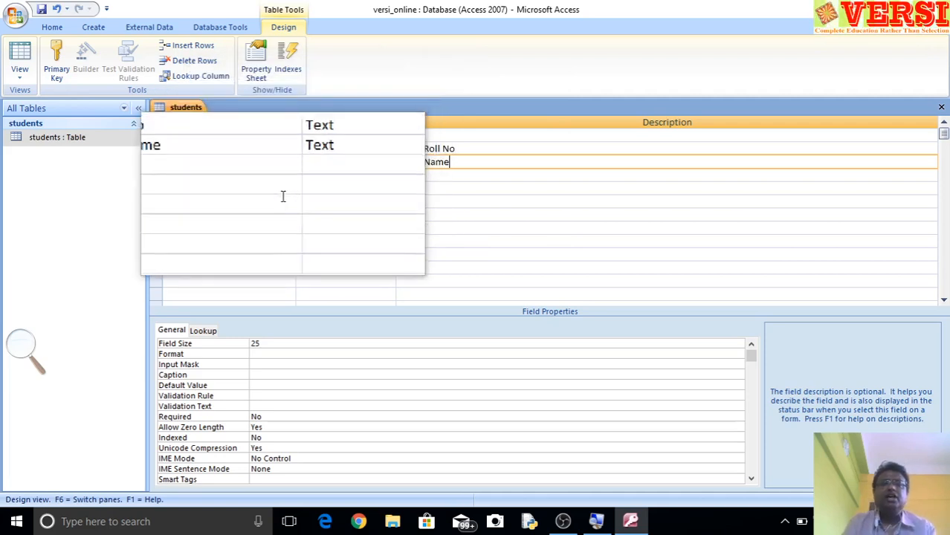
Add a field named age below st_name with the Number data type
{"action": "left_click", "coordinate": [243, 175]}
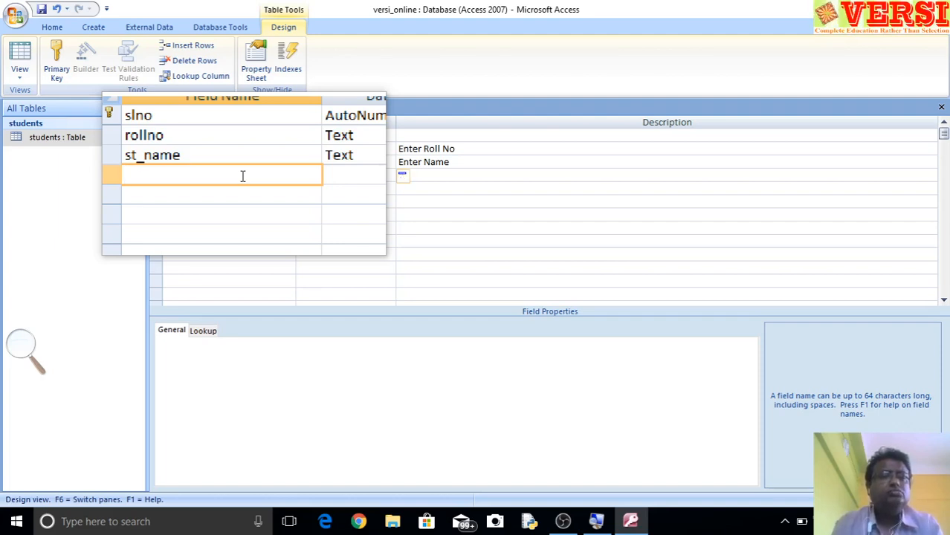
{"action": "type", "text": "A"}
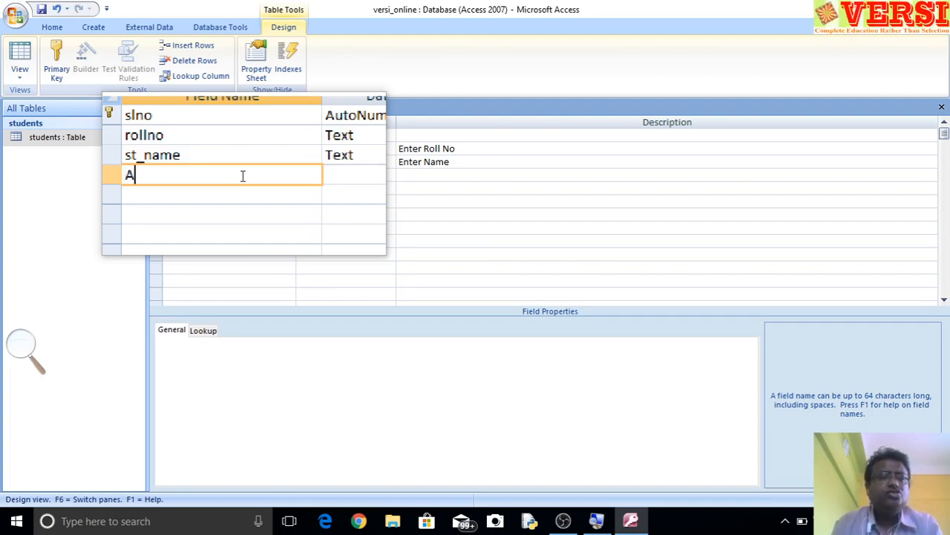
{"action": "key", "text": "BackSpace"}
{"action": "type", "text": "age"}
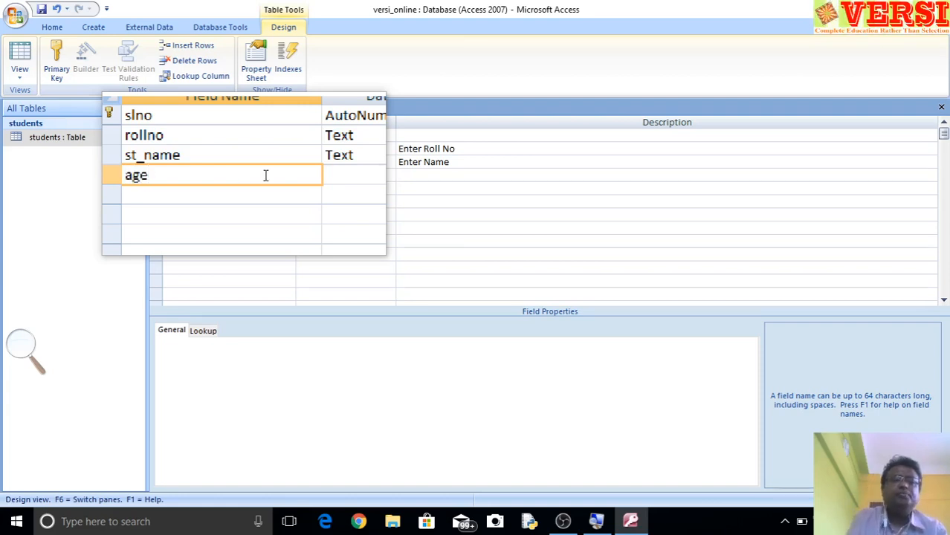
{"action": "left_click", "coordinate": [328, 177]}
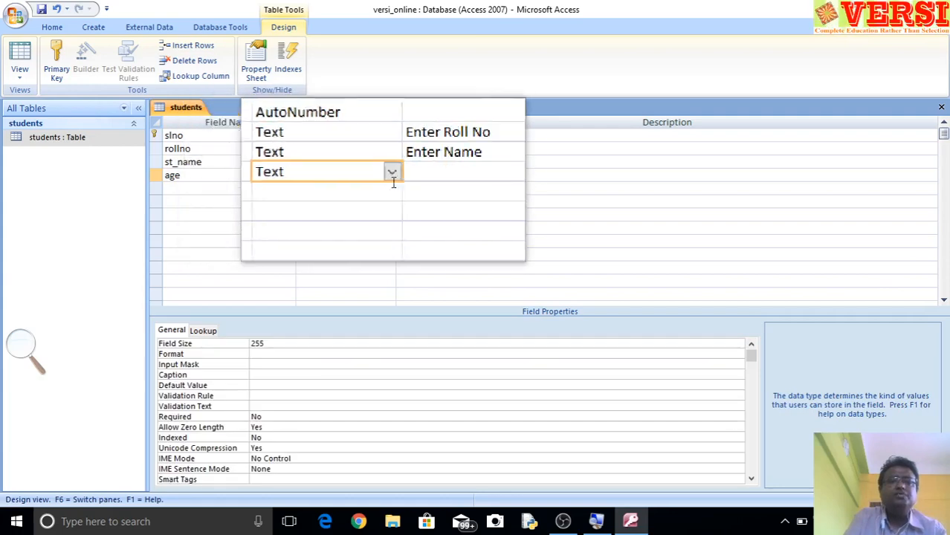
{"action": "left_click", "coordinate": [388, 176]}
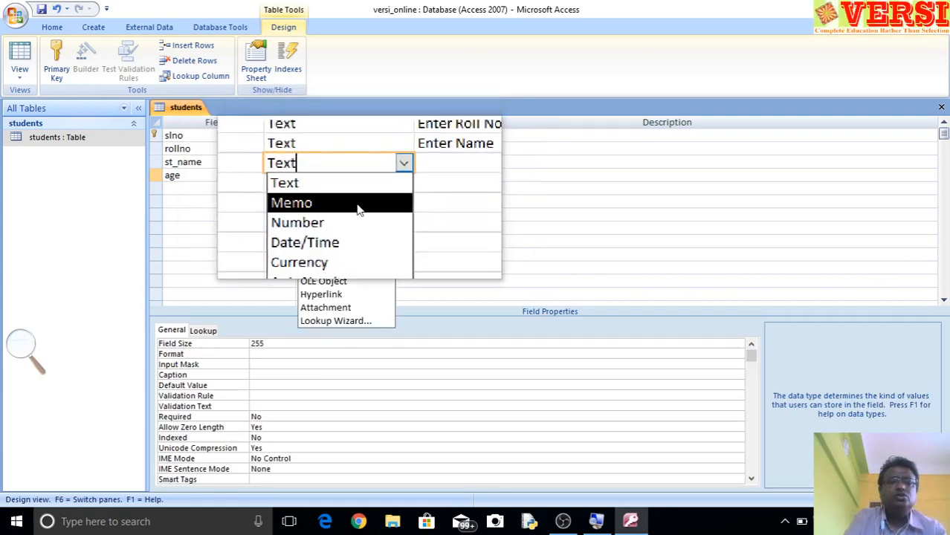
{"action": "left_click", "coordinate": [343, 215]}
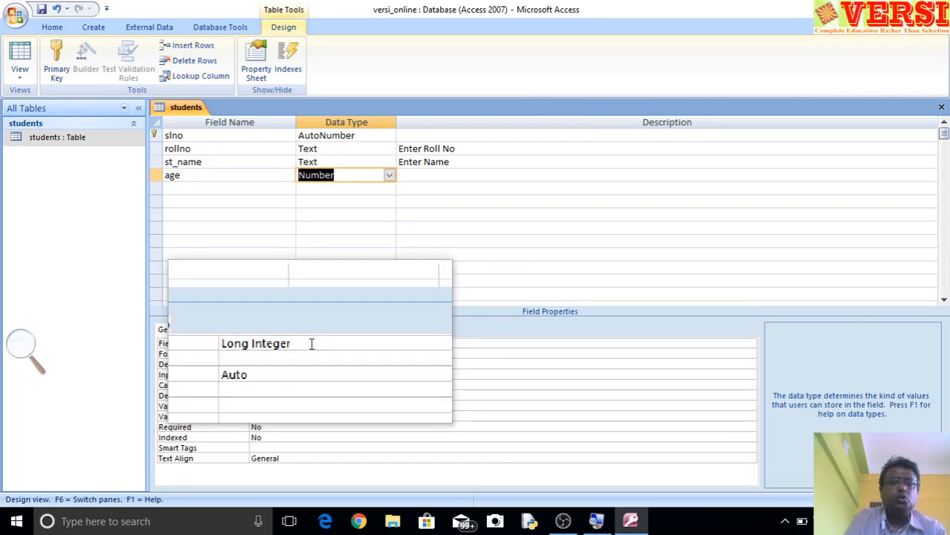
Enter the description "Enter age" for the age field
{"action": "left_click", "coordinate": [421, 173]}
{"action": "type", "text": "E"}
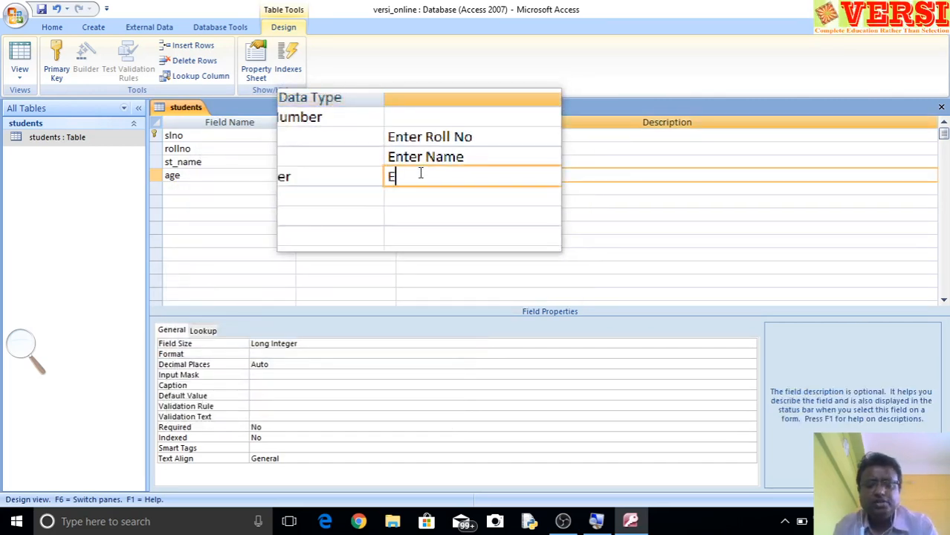
{"action": "type", "text": "nter "}
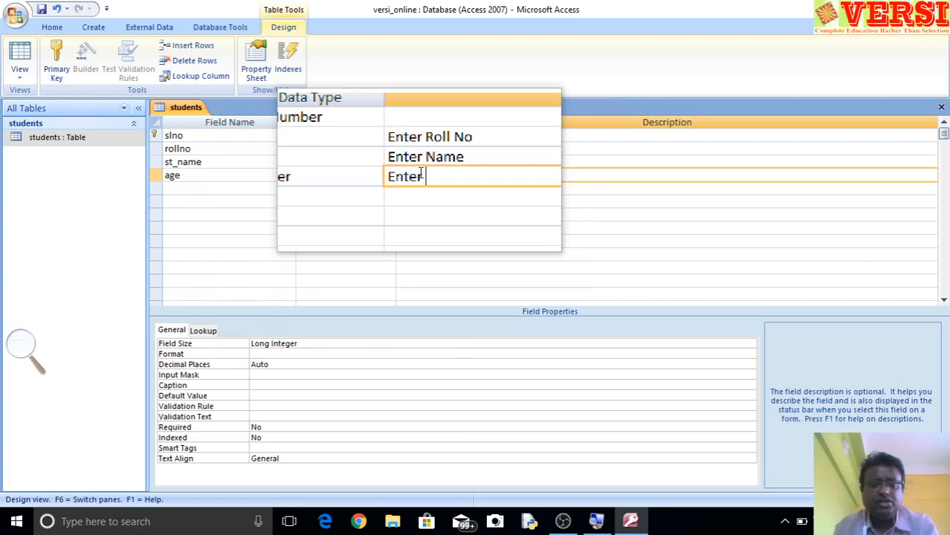
{"action": "type", "text": "age"}
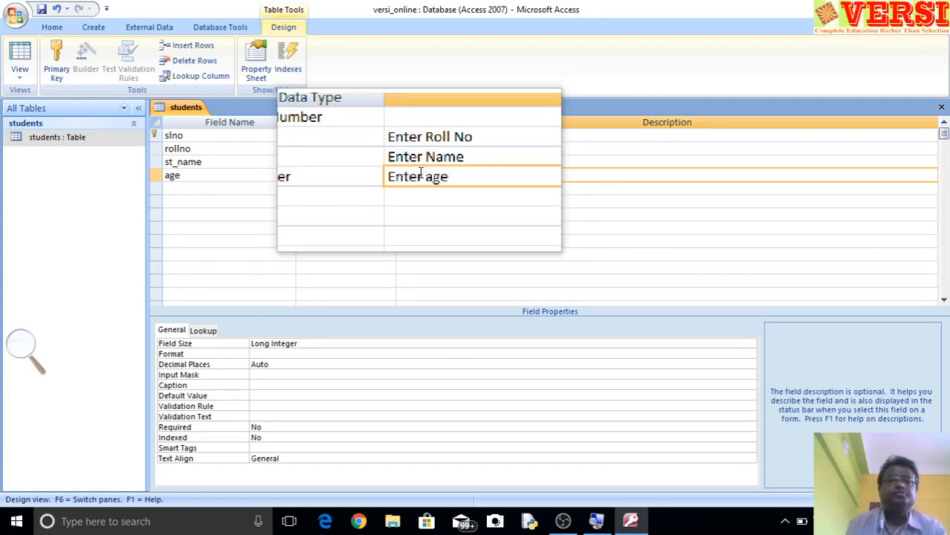
Add a field named d_o_b below age with the Date/Time data type
{"action": "left_click", "coordinate": [195, 189]}
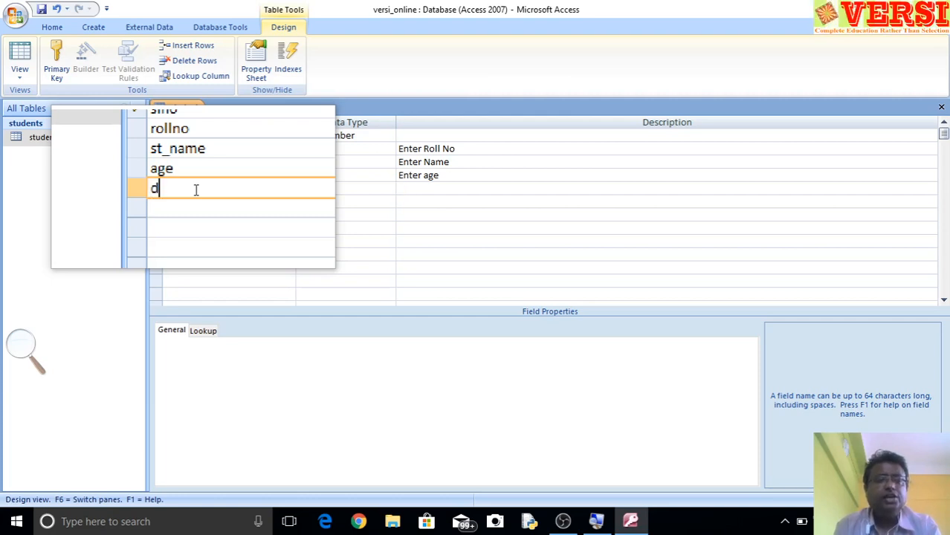
{"action": "type", "text": "do"}
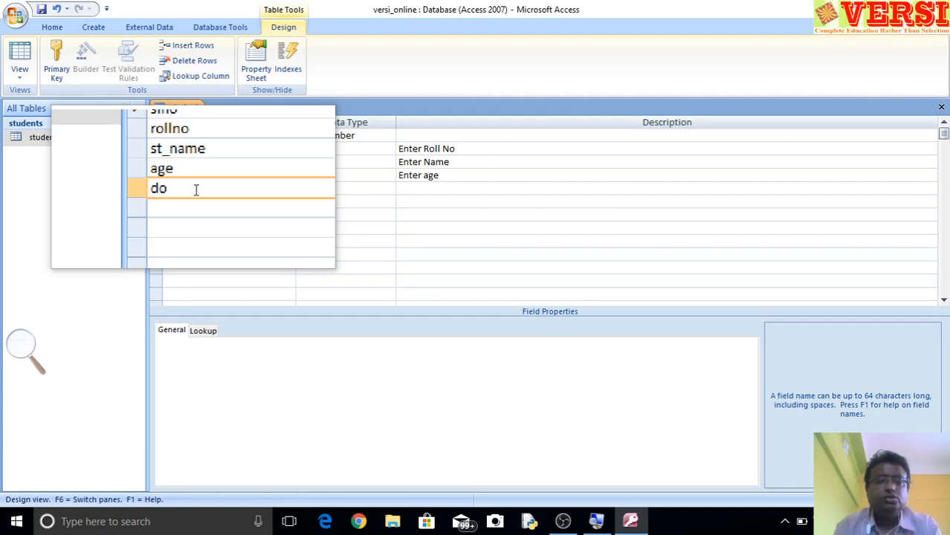
{"action": "key", "text": "BackSpace"}
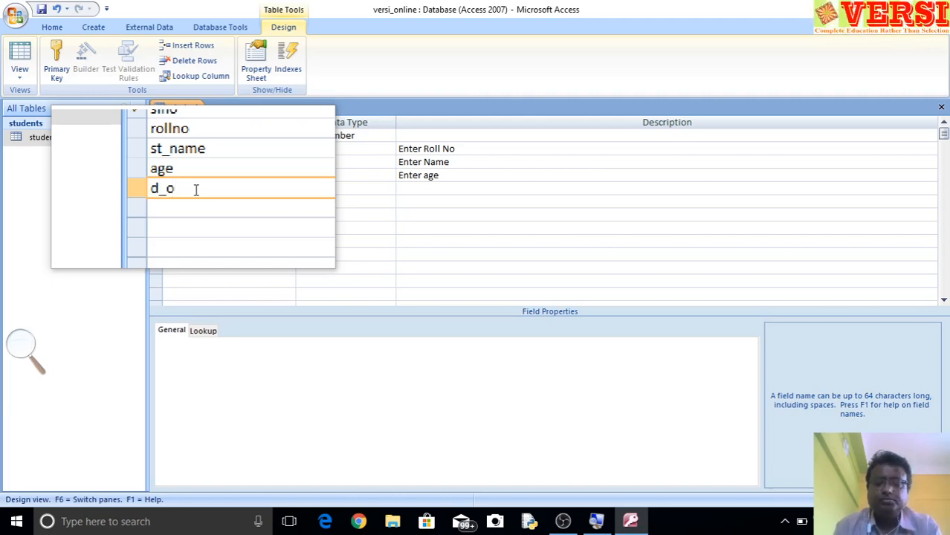
{"action": "type", "text": "_o_b"}
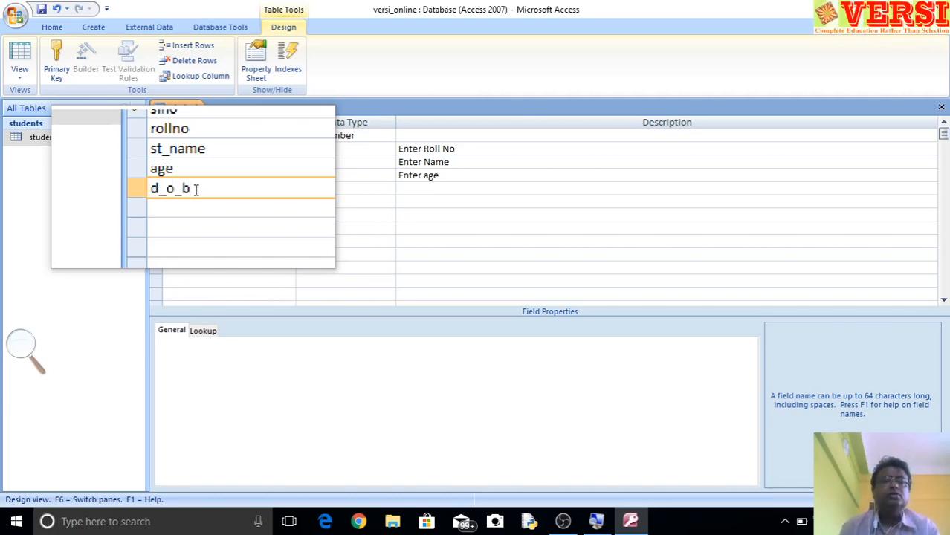
{"action": "left_click", "coordinate": [357, 190]}
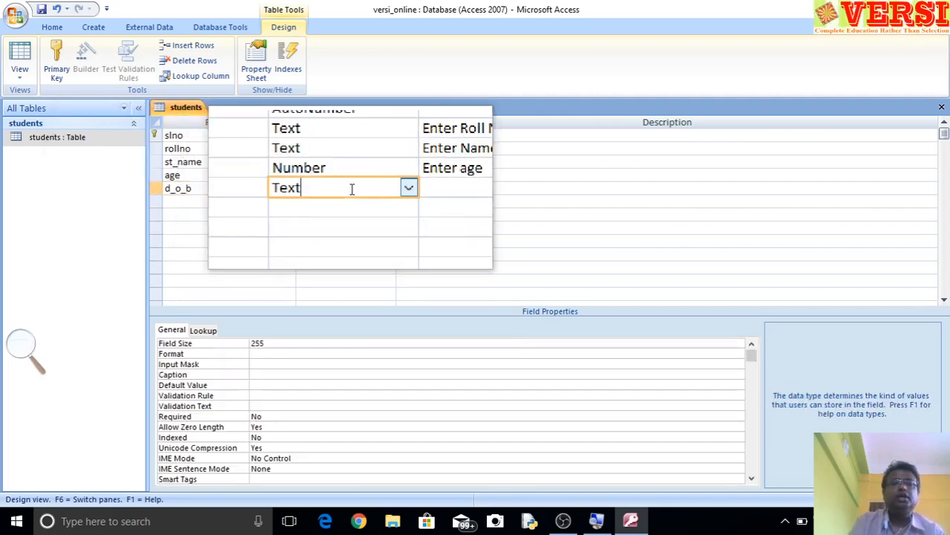
{"action": "left_click", "coordinate": [391, 189]}
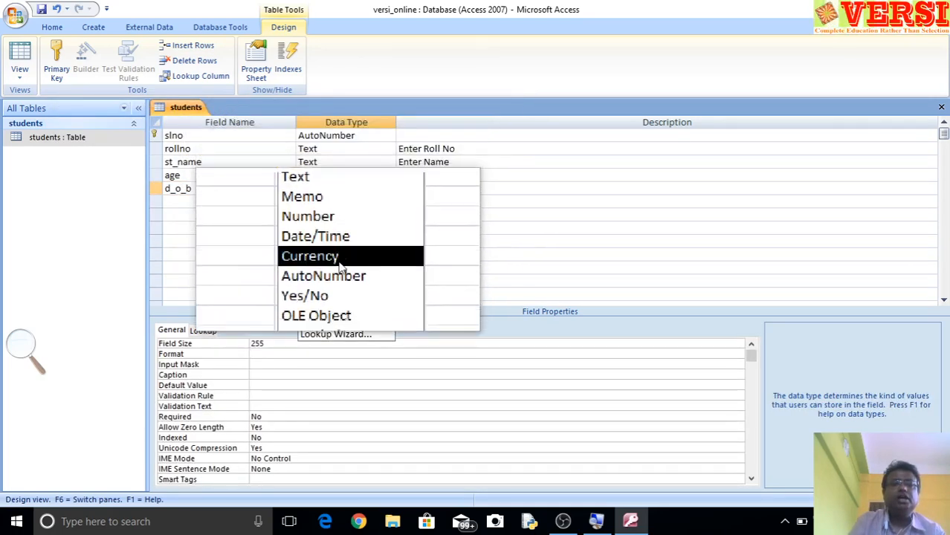
{"action": "left_click", "coordinate": [329, 246]}
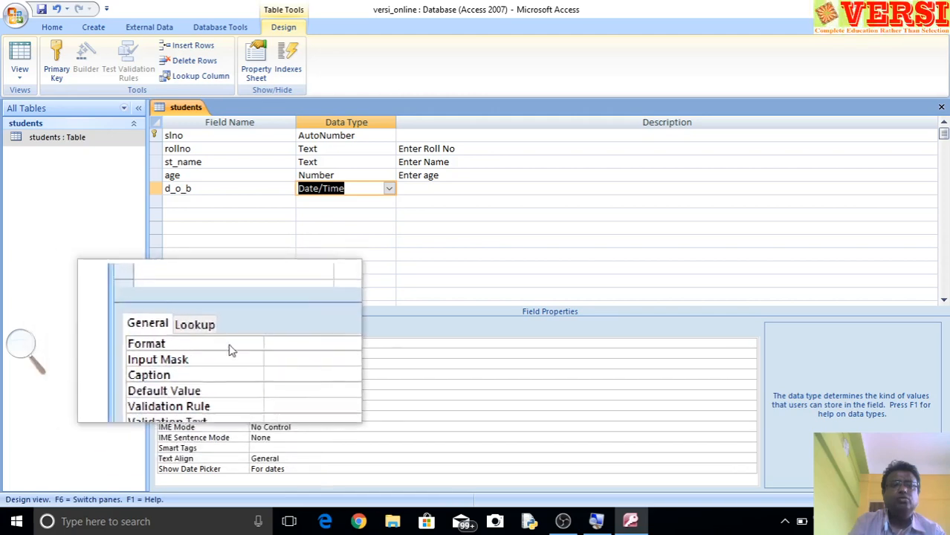
Set the d_o_b field's display format to Short Date
{"action": "left_click", "coordinate": [287, 346]}
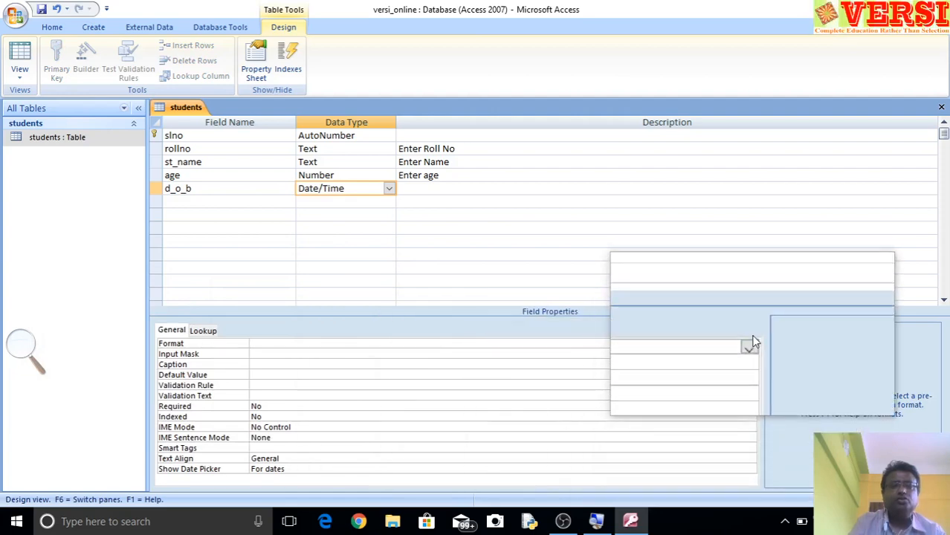
{"action": "left_click", "coordinate": [750, 344]}
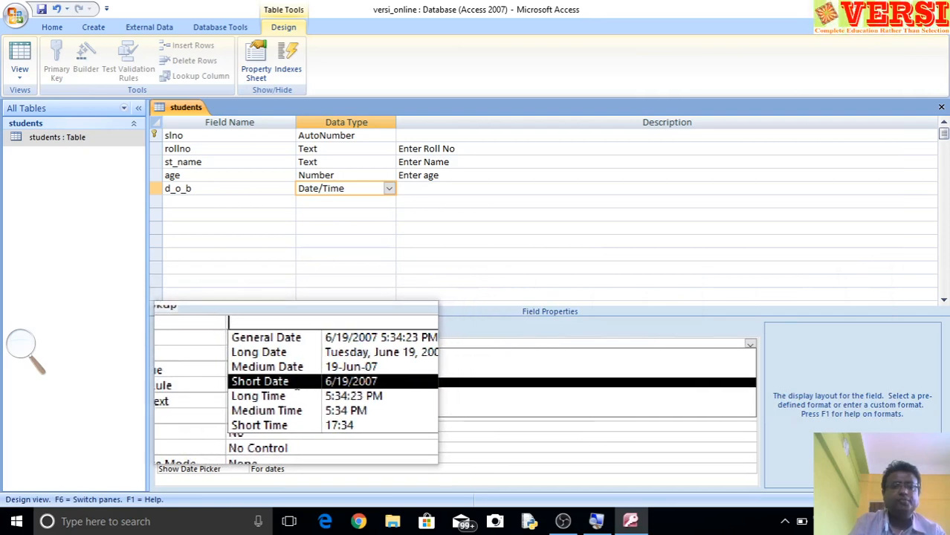
{"action": "left_click", "coordinate": [346, 382]}
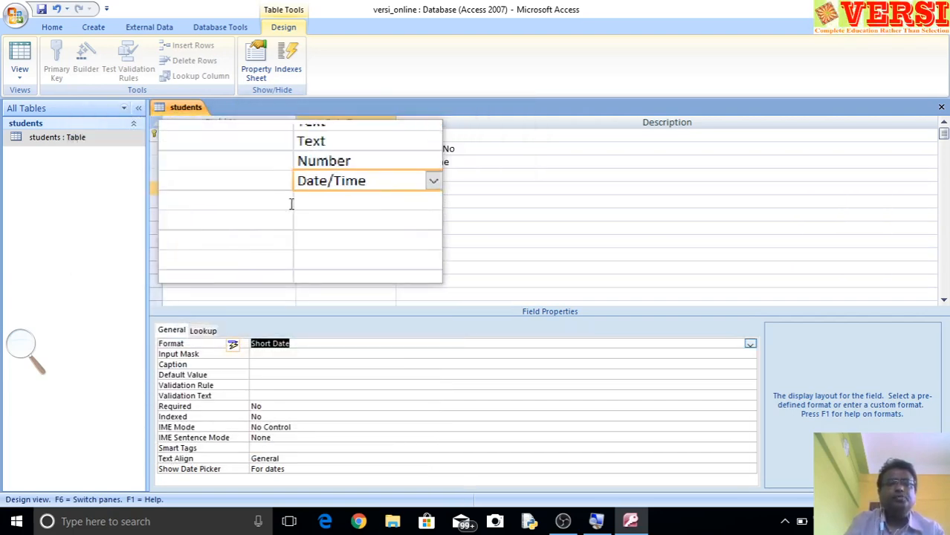
Enter the description "Enter Date of Birth" for the d_o_b field
{"action": "left_click", "coordinate": [218, 201]}
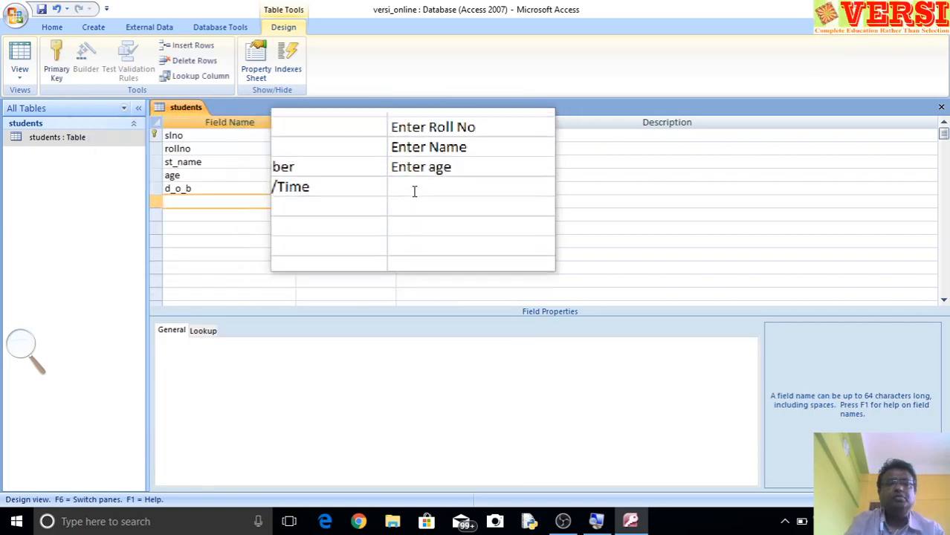
{"action": "left_click", "coordinate": [414, 189]}
{"action": "type", "text": "E"}
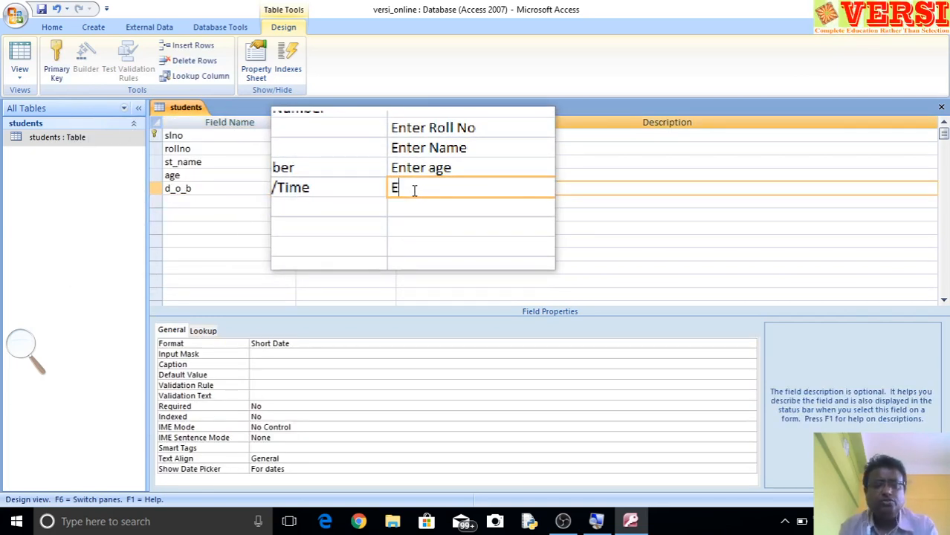
{"action": "type", "text": "nter"}
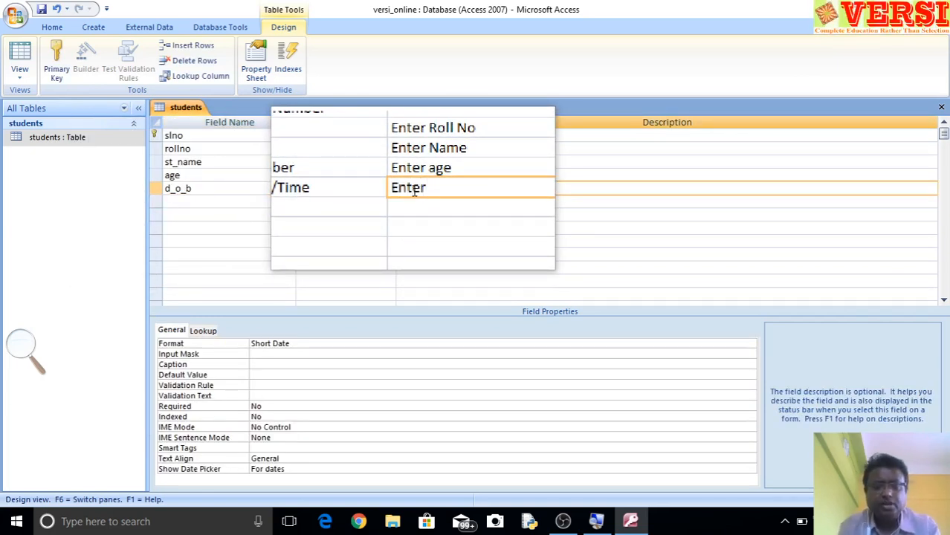
{"action": "type", "text": " D"}
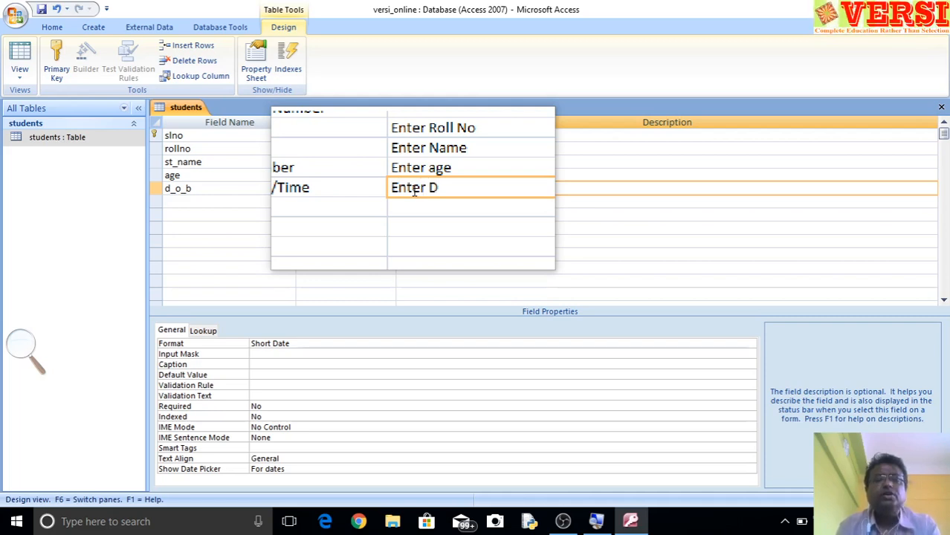
{"action": "type", "text": "ate of "}
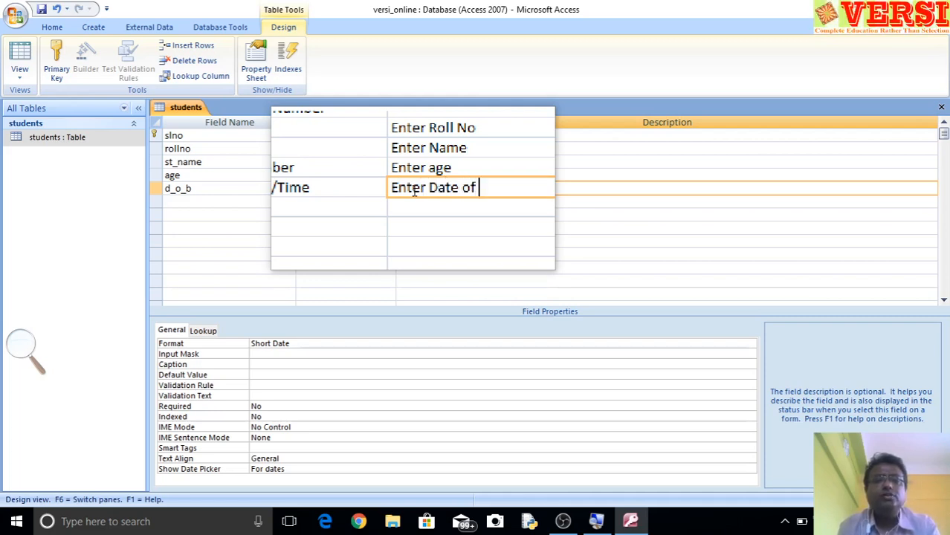
{"action": "type", "text": "Birth"}
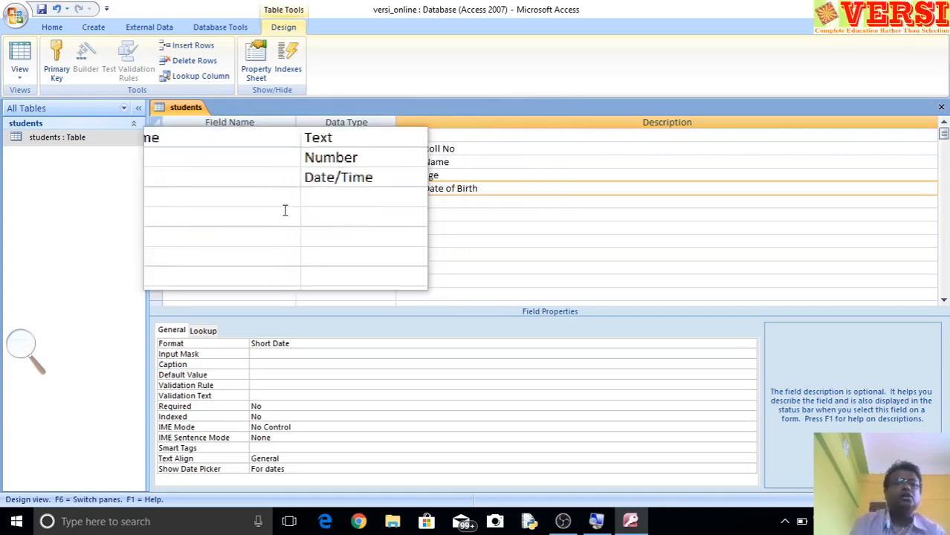
{"action": "left_click", "coordinate": [194, 203]}
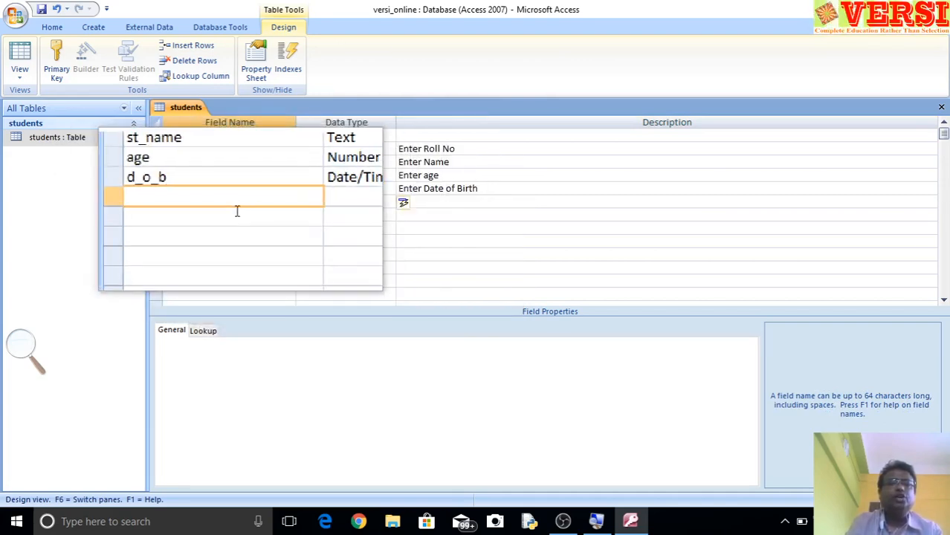
{"action": "left_click", "coordinate": [356, 186]}
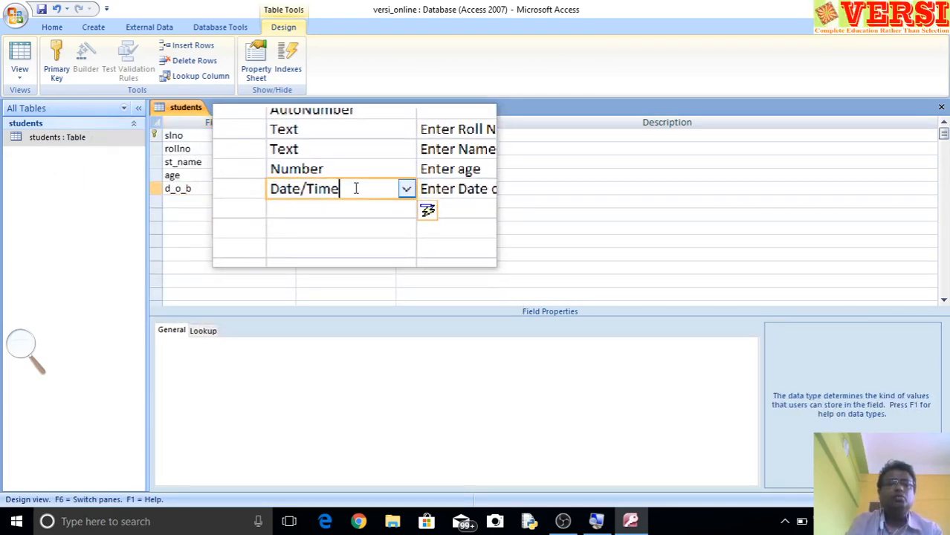
{"action": "left_click", "coordinate": [387, 187]}
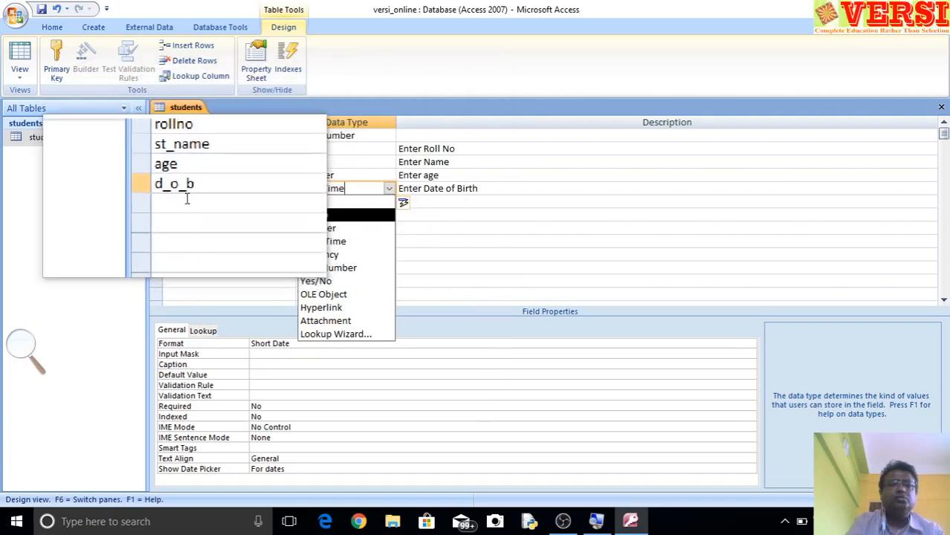
Add a field named course below d_o_b with the Text data type
{"action": "left_click", "coordinate": [187, 201]}
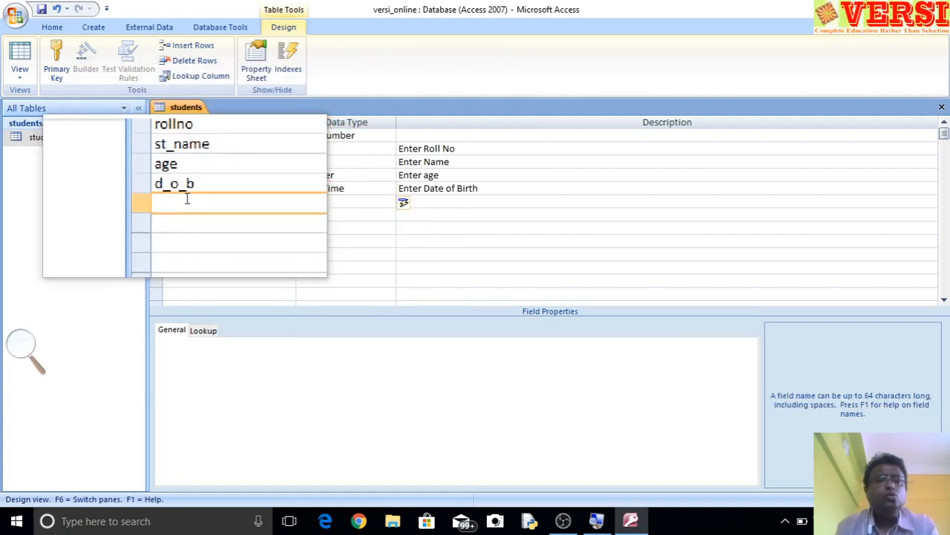
{"action": "type", "text": "c"}
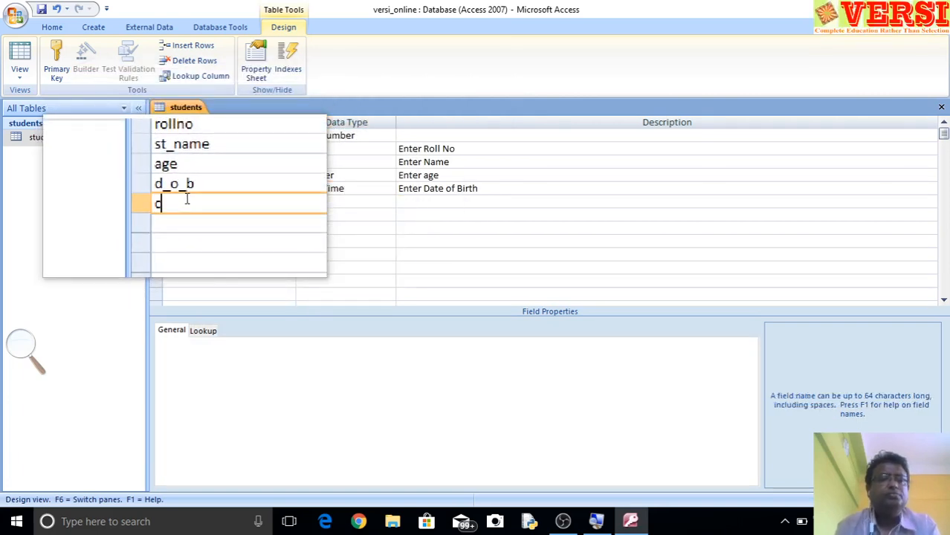
{"action": "type", "text": "our"}
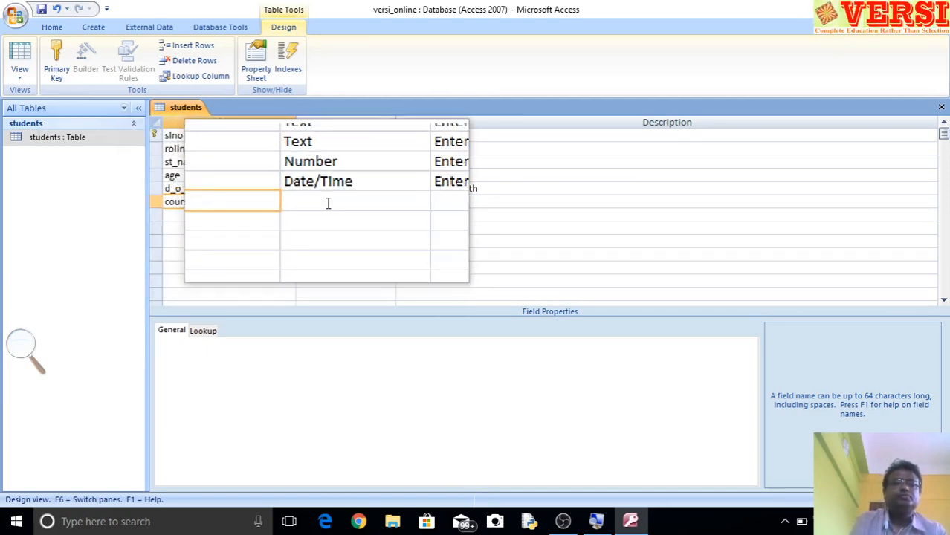
{"action": "left_click", "coordinate": [328, 203]}
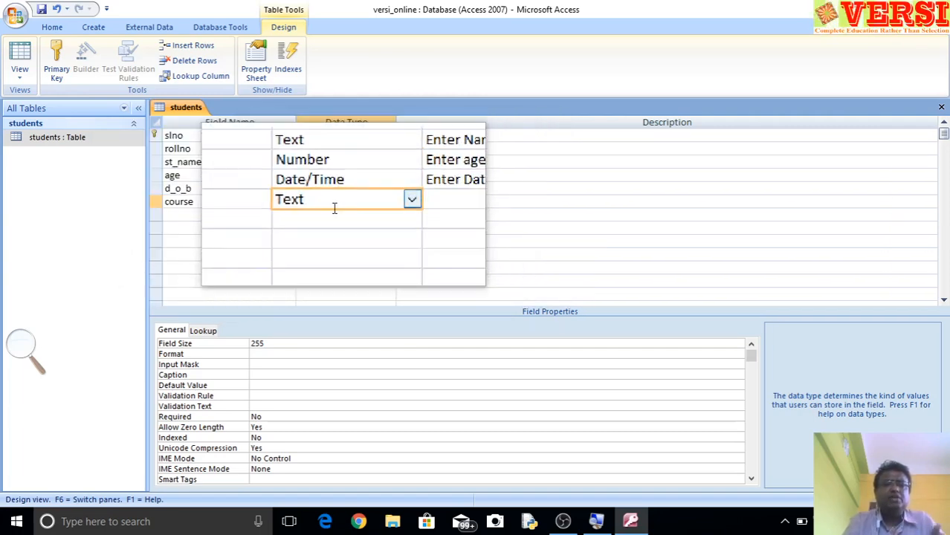
Enter the description "Enter course name" for the course field
{"action": "left_click", "coordinate": [410, 200]}
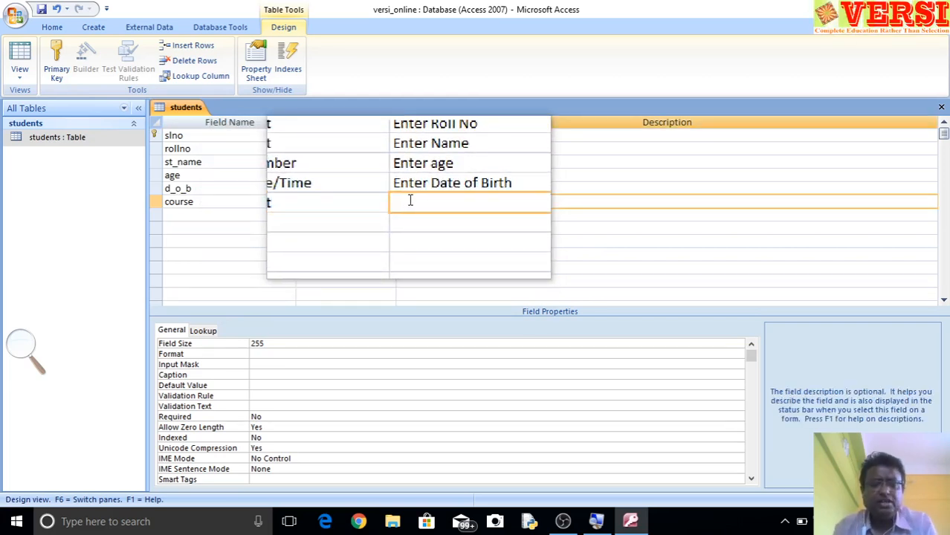
{"action": "type", "text": "Enter"}
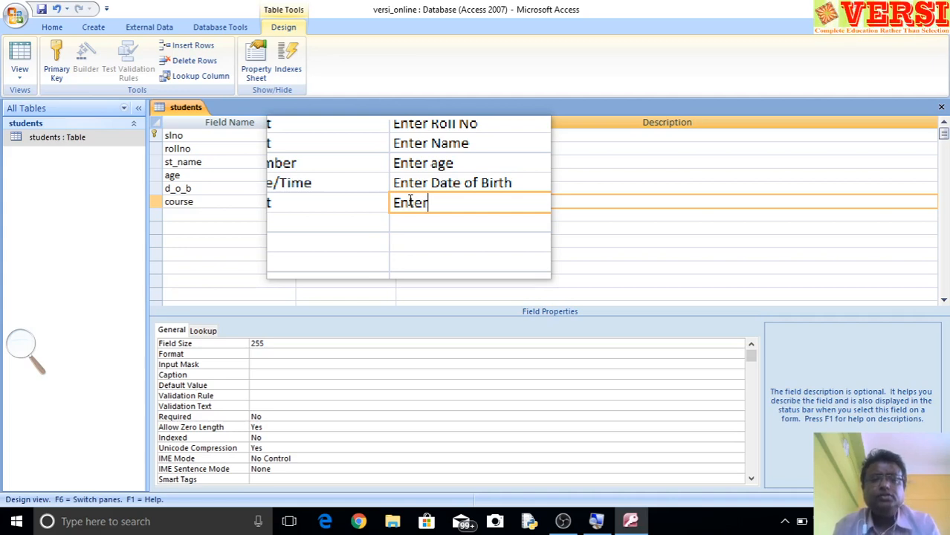
{"action": "type", "text": " co"}
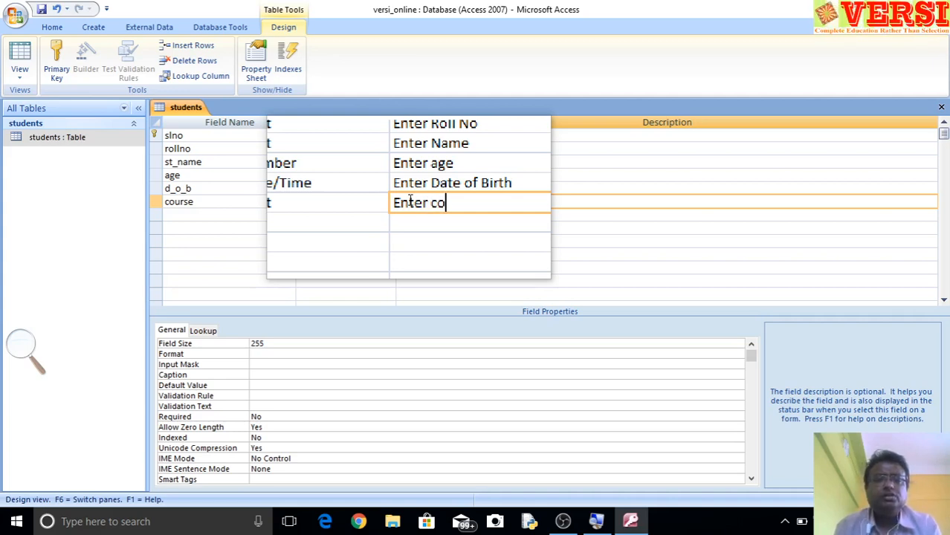
{"action": "type", "text": "urse name"}
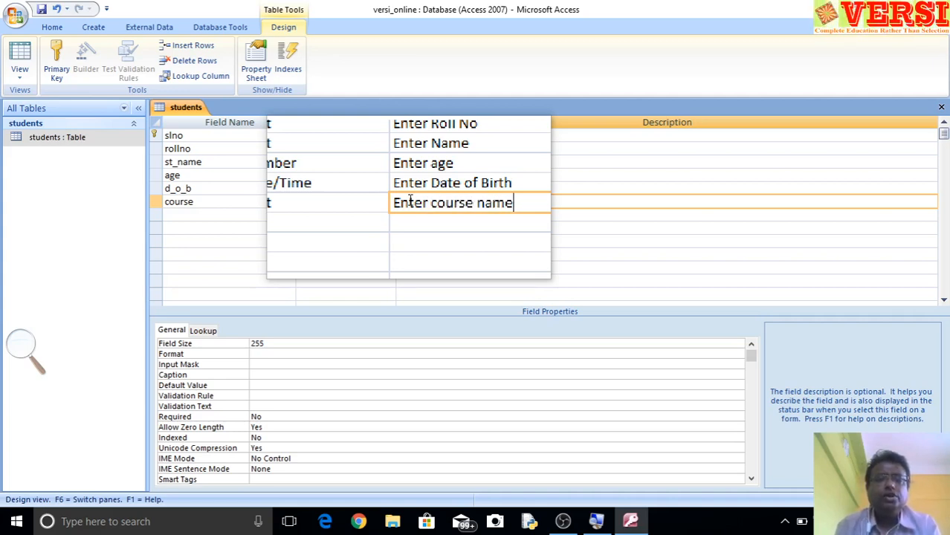
Add a field named course_fee below course with the Currency data type
{"action": "left_click", "coordinate": [201, 214]}
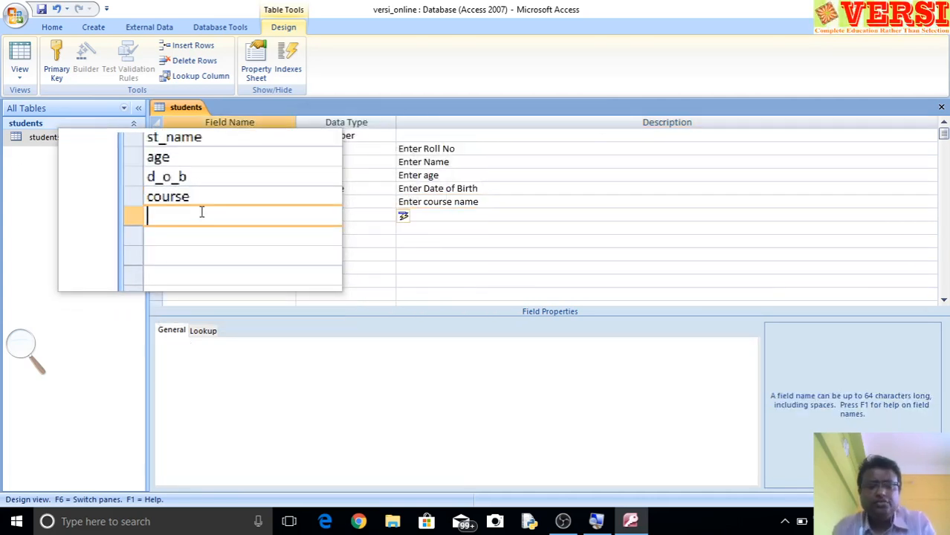
{"action": "type", "text": "cou"}
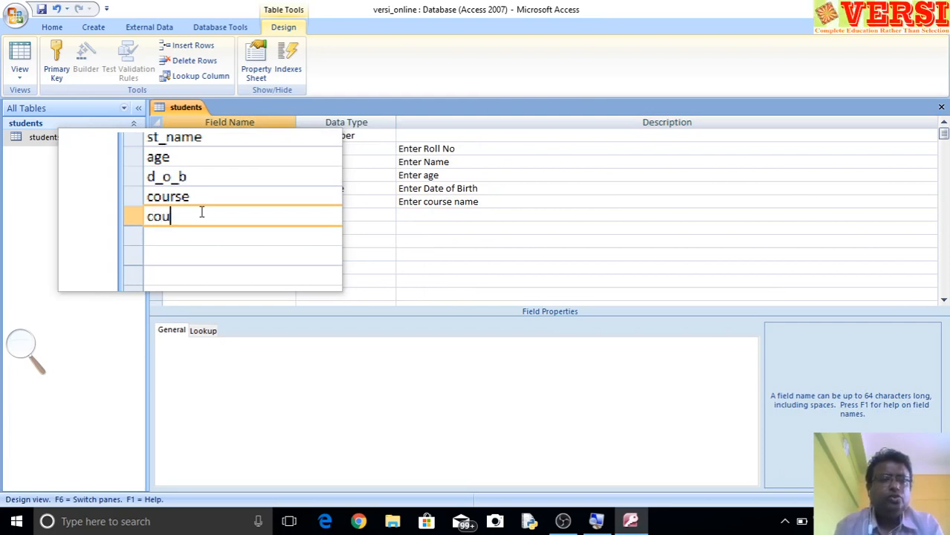
{"action": "type", "text": "rse"}
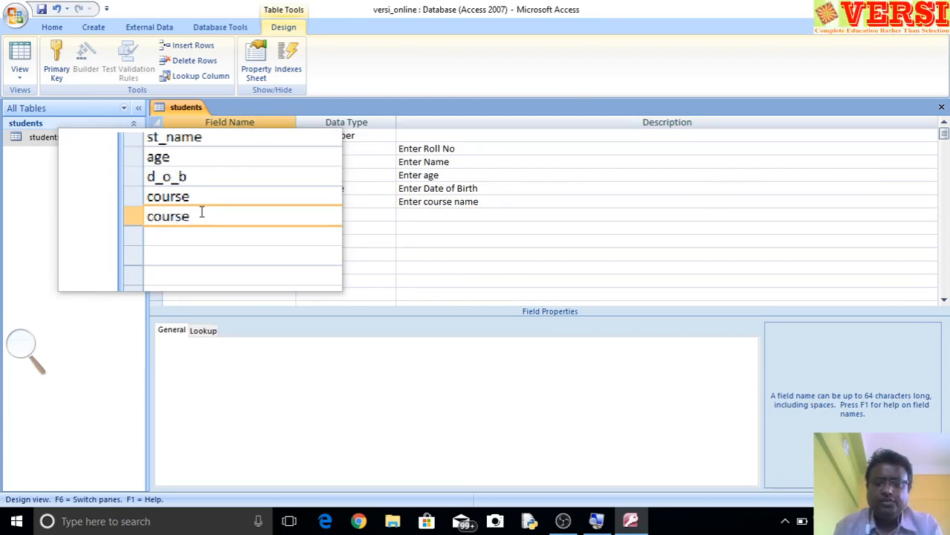
{"action": "type", "text": "_fee"}
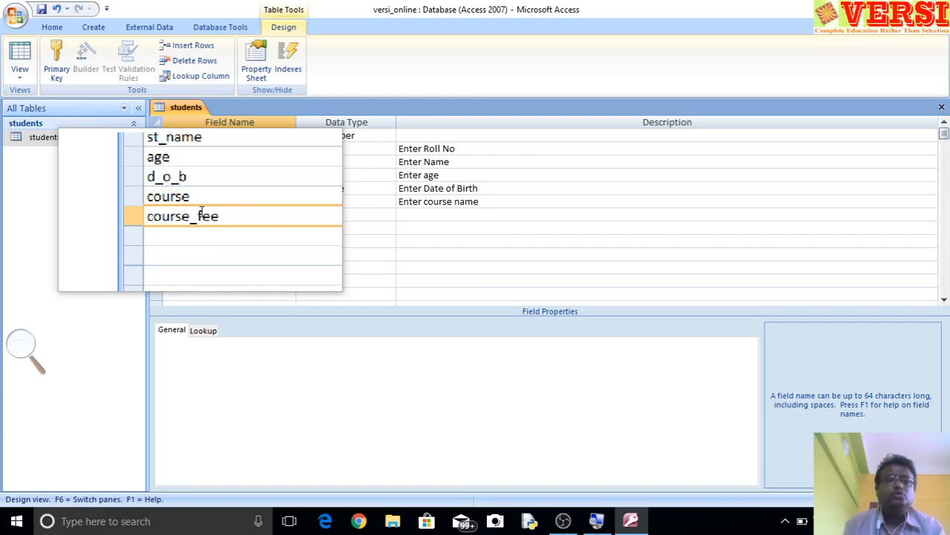
{"action": "left_click", "coordinate": [350, 214]}
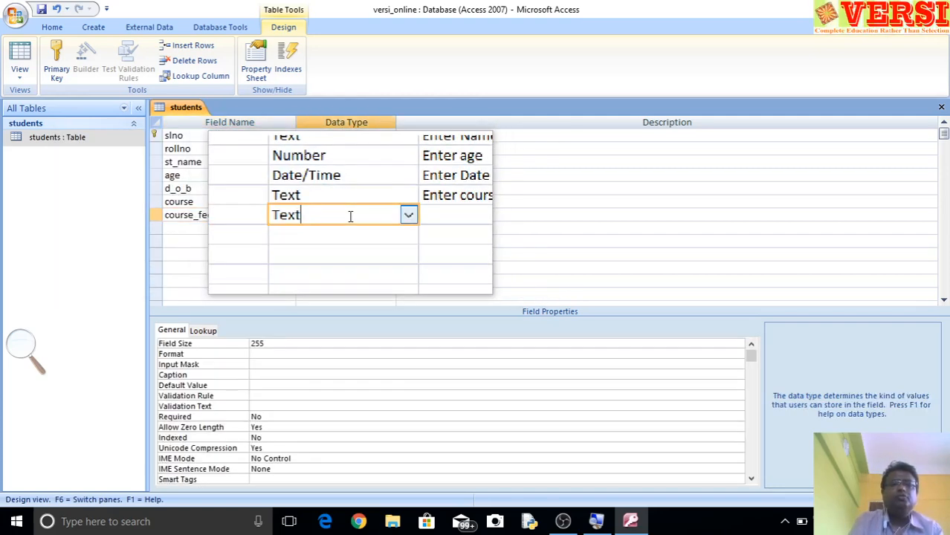
{"action": "left_click", "coordinate": [389, 215]}
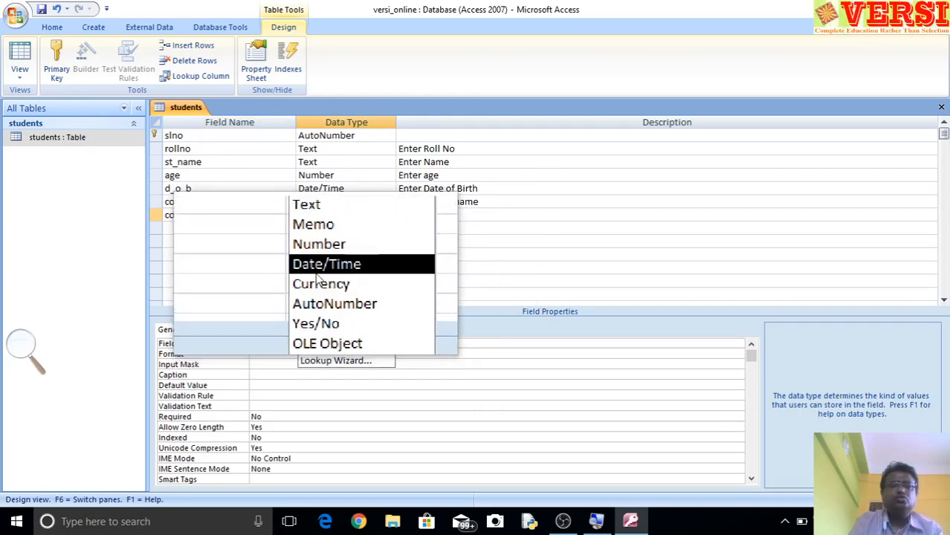
{"action": "left_click", "coordinate": [318, 289]}
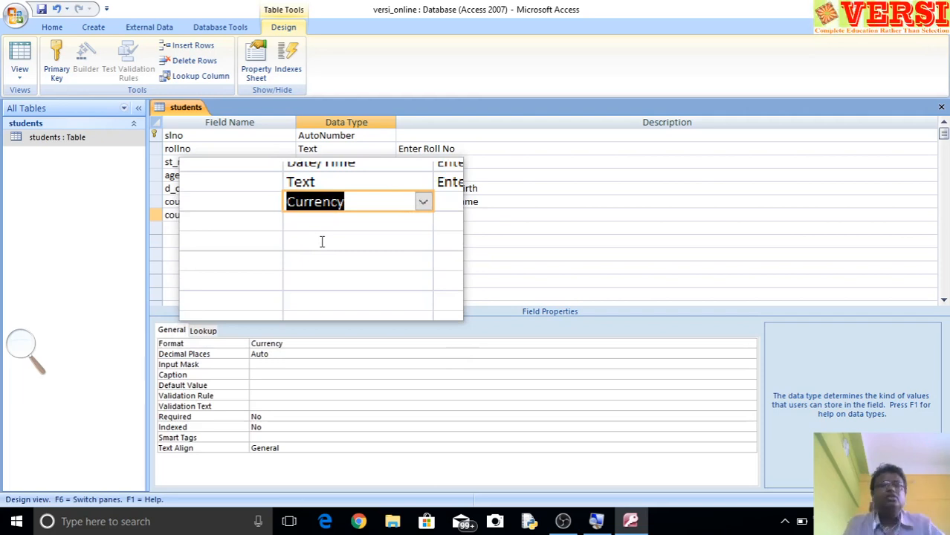
Enter the description "Enter course fee" for the course_fee field
{"action": "left_click", "coordinate": [444, 215]}
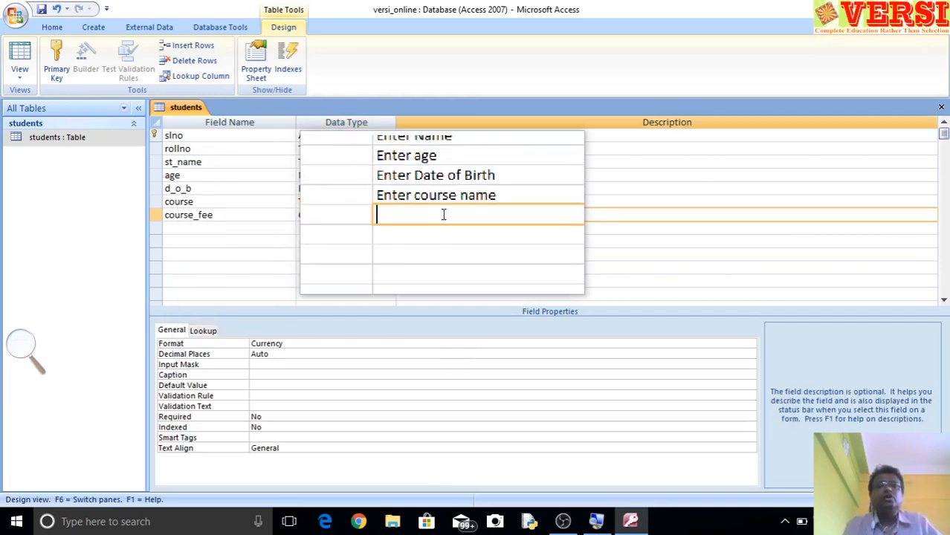
{"action": "type", "text": "E"}
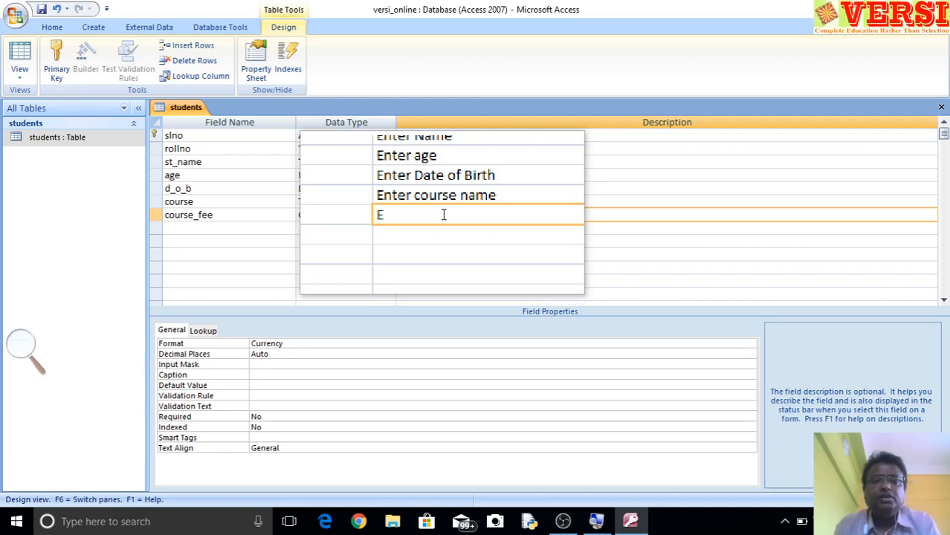
{"action": "type", "text": "nter"}
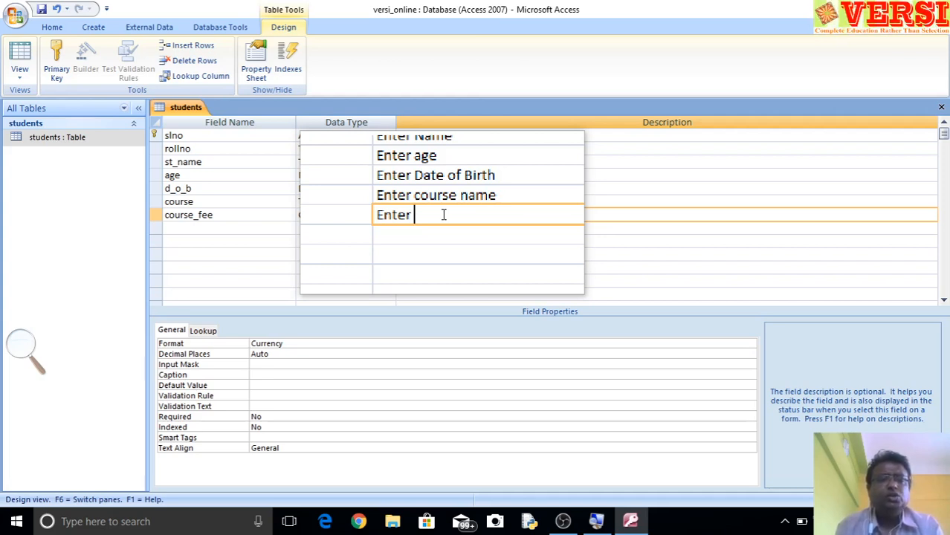
{"action": "type", "text": "co"}
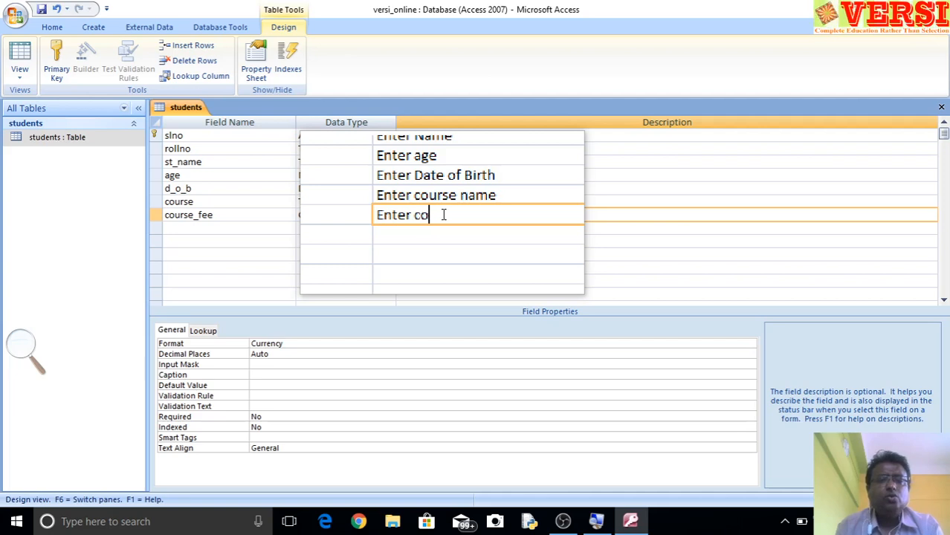
{"action": "type", "text": "urse fee"}
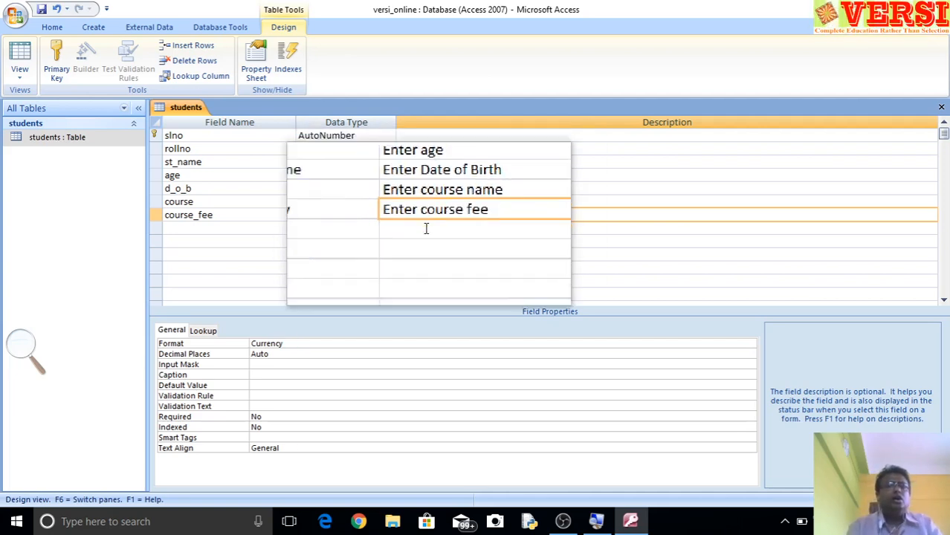
Set the course field's Field Size to 20
{"action": "left_click", "coordinate": [227, 226]}
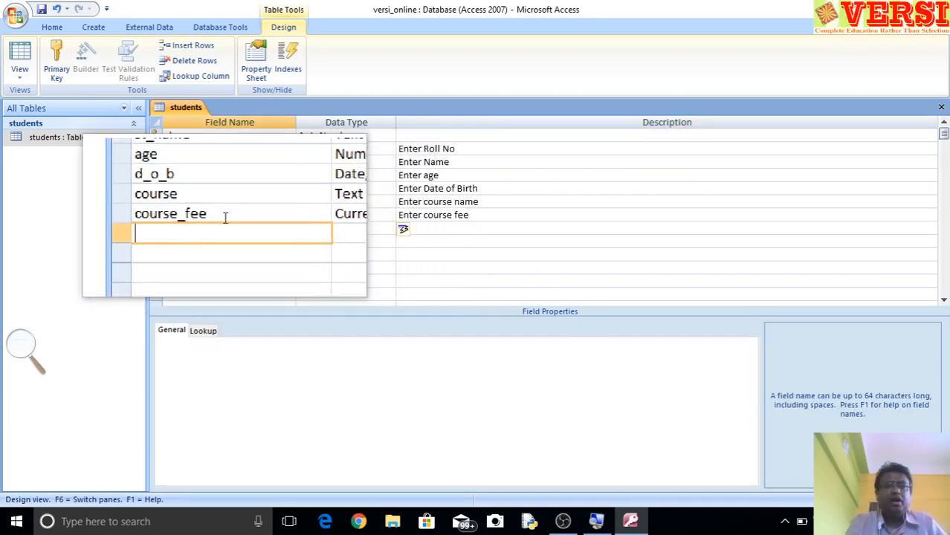
{"action": "left_click", "coordinate": [229, 215]}
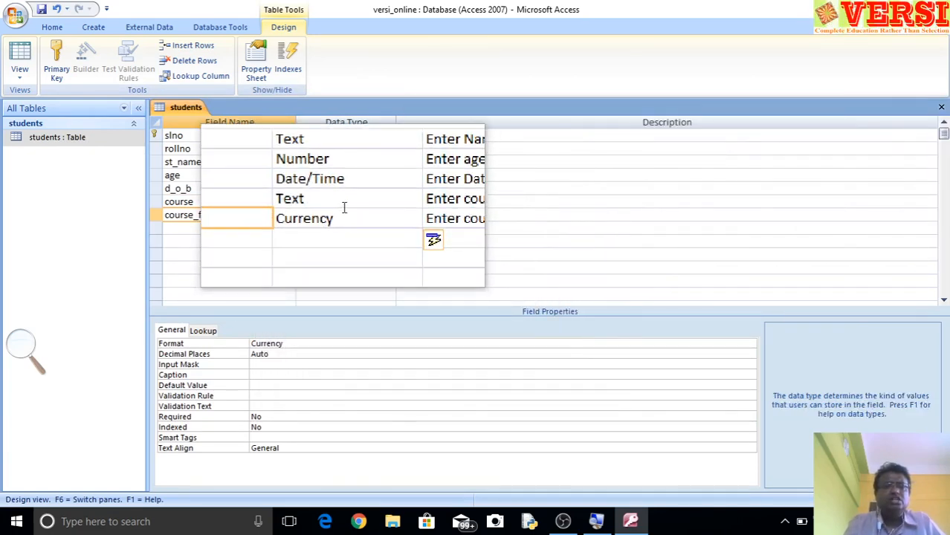
{"action": "left_click", "coordinate": [342, 202]}
{"action": "double_click", "coordinate": [269, 346]}
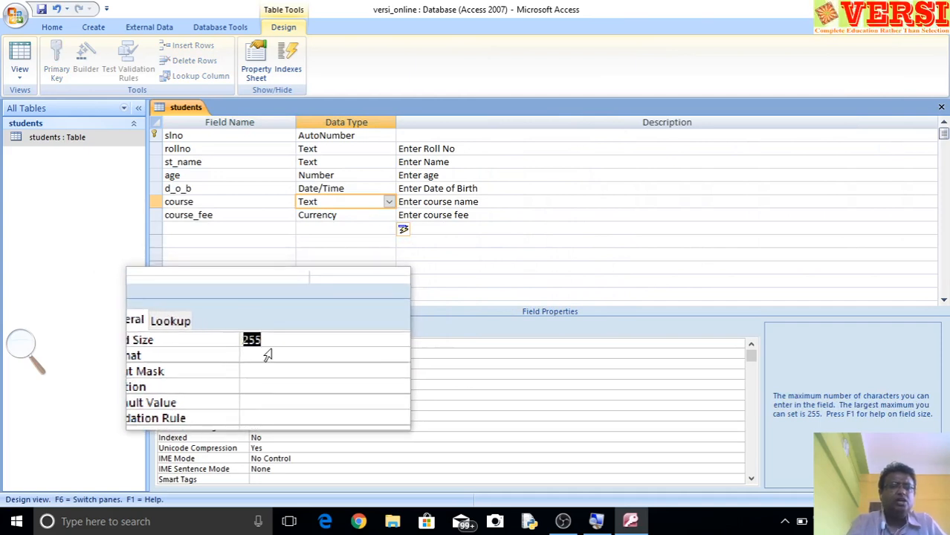
{"action": "type", "text": "20"}
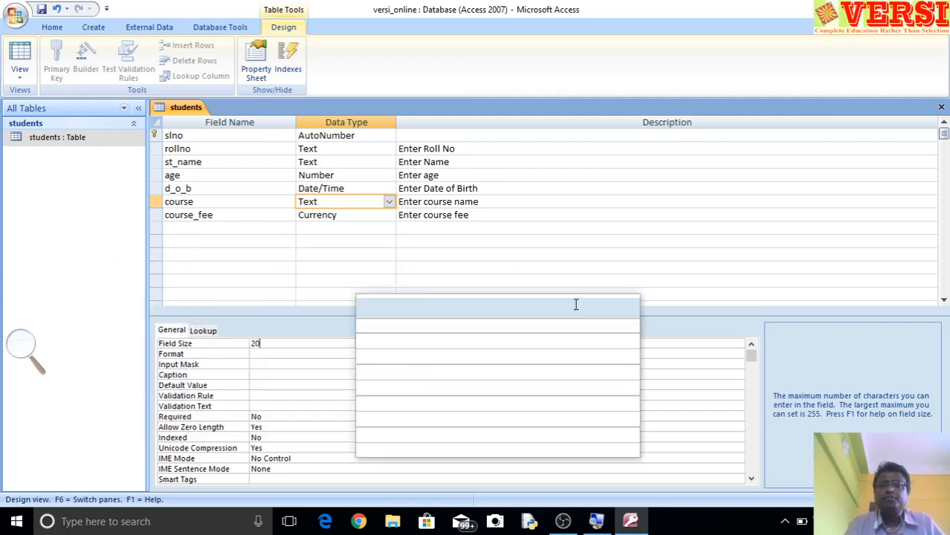
Close the students table's design and save the changes
{"action": "left_click", "coordinate": [563, 174]}
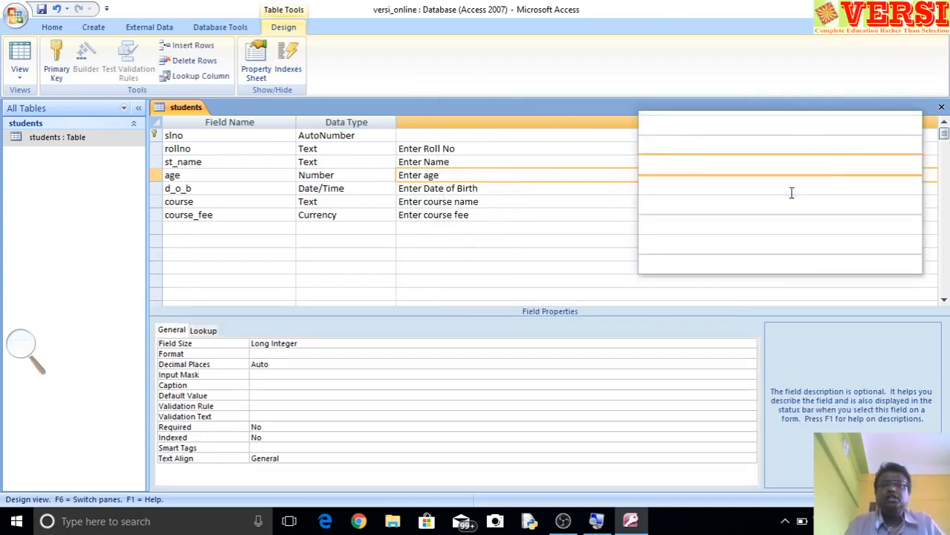
{"action": "left_click", "coordinate": [941, 110]}
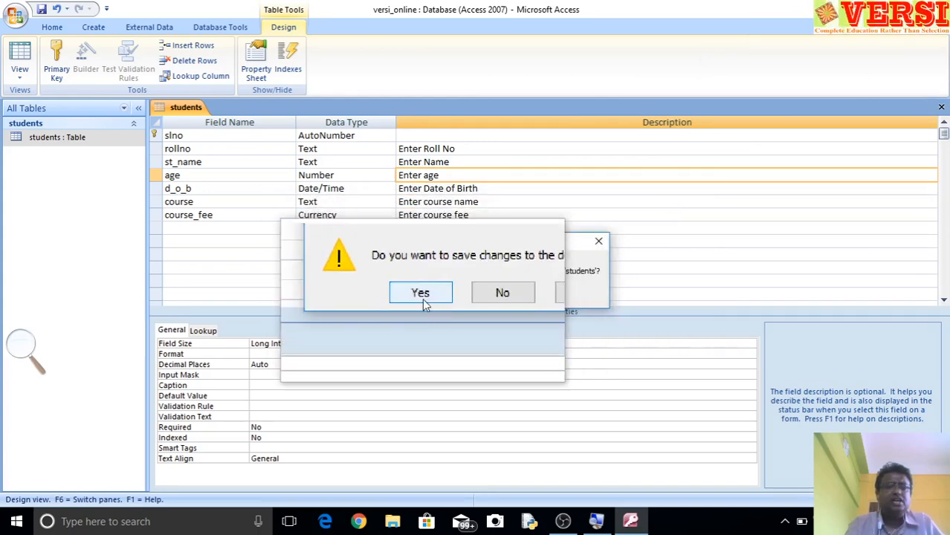
{"action": "left_click", "coordinate": [422, 297]}
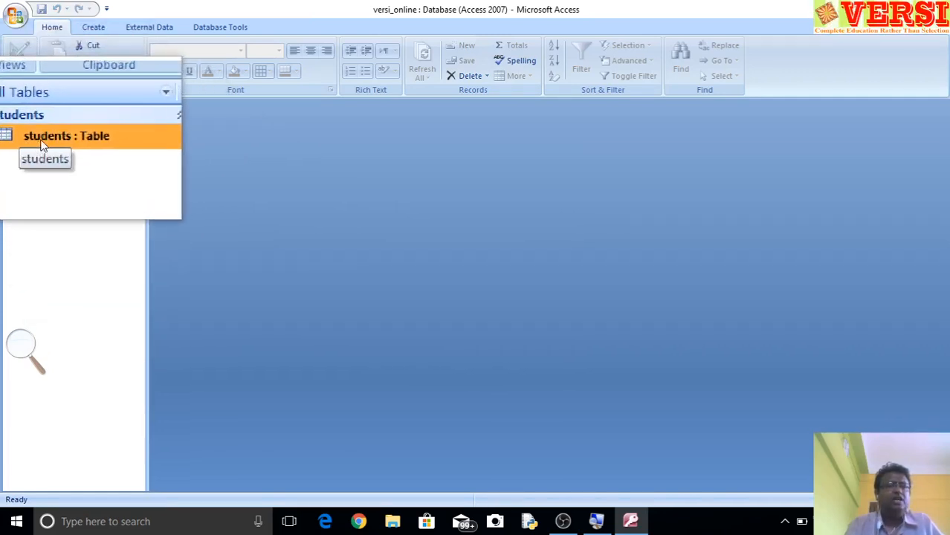
Open the students table in Datasheet View
{"action": "double_click", "coordinate": [56, 139]}
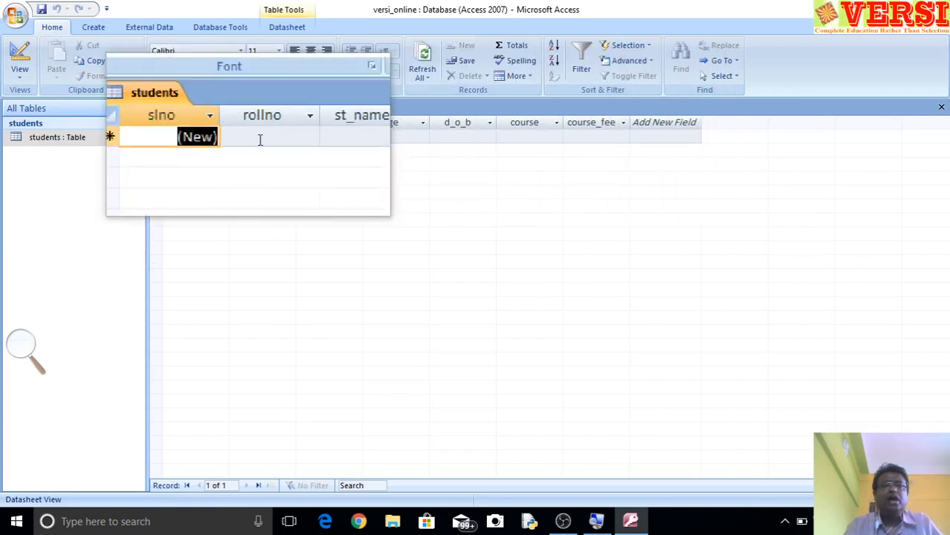
{"action": "left_click", "coordinate": [945, 107]}
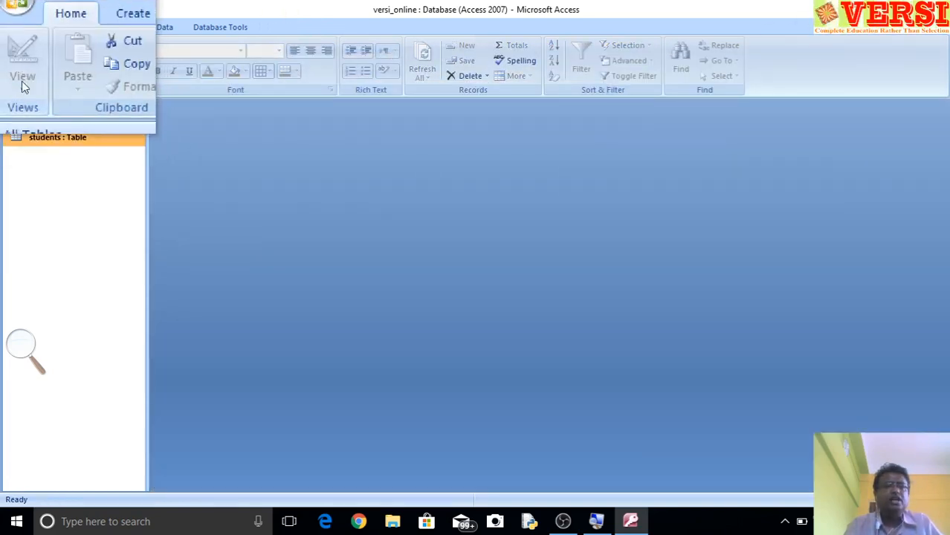
{"action": "right_click", "coordinate": [25, 137]}
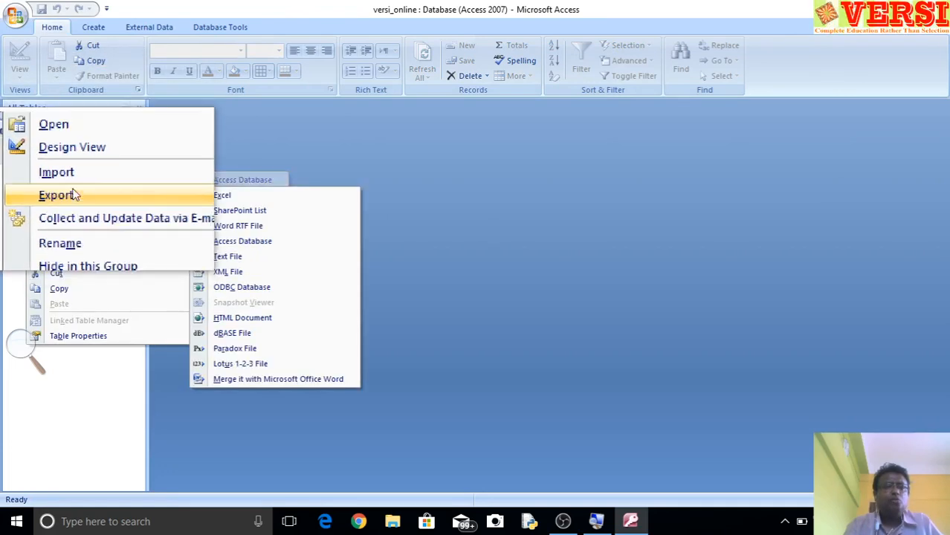
{"action": "left_click", "coordinate": [66, 146]}
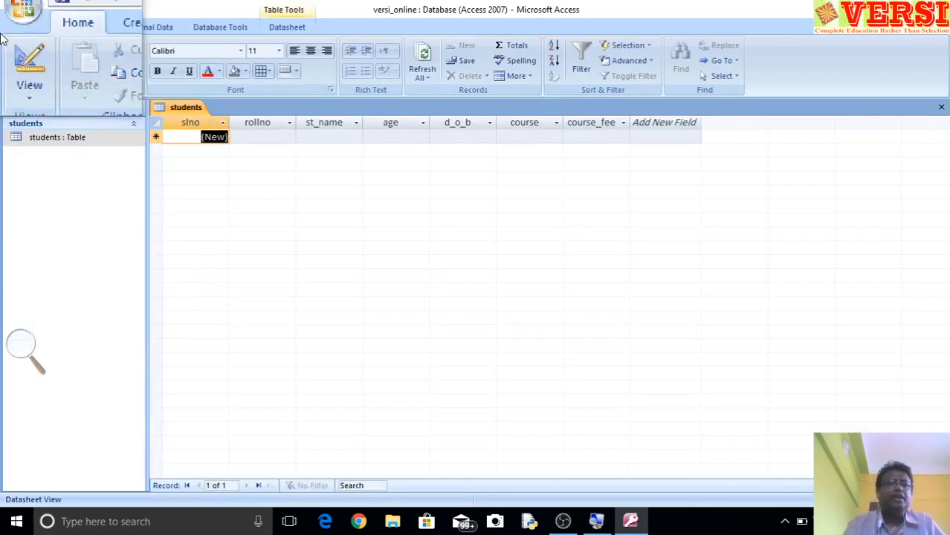
{"action": "left_click", "coordinate": [18, 83]}
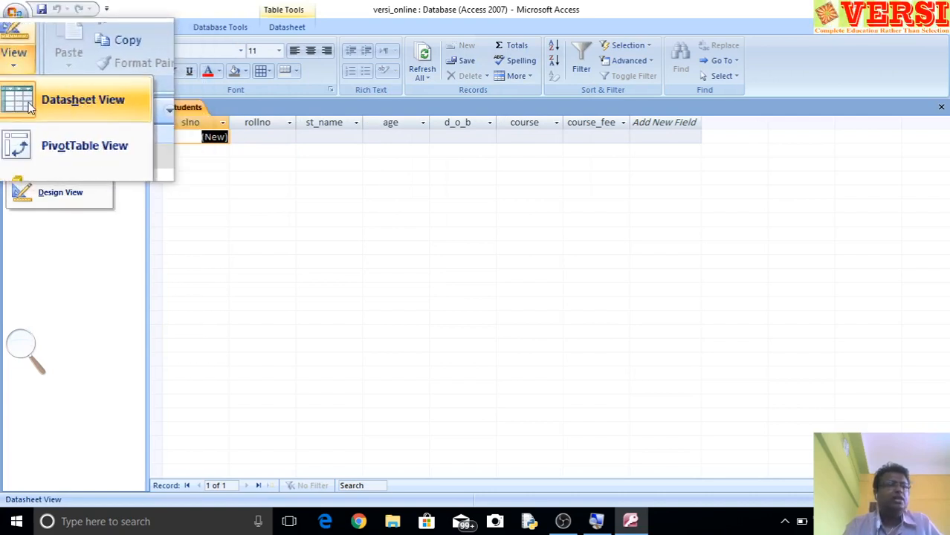
{"action": "left_click", "coordinate": [339, 191]}
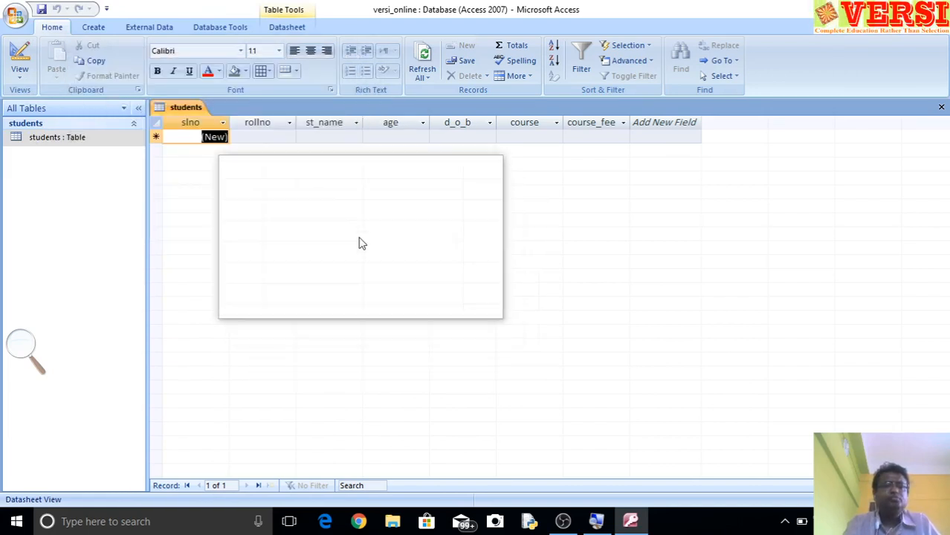
Fill in the first record with rollno s1, the student's name in st_name and age 21
{"action": "left_click", "coordinate": [277, 136]}
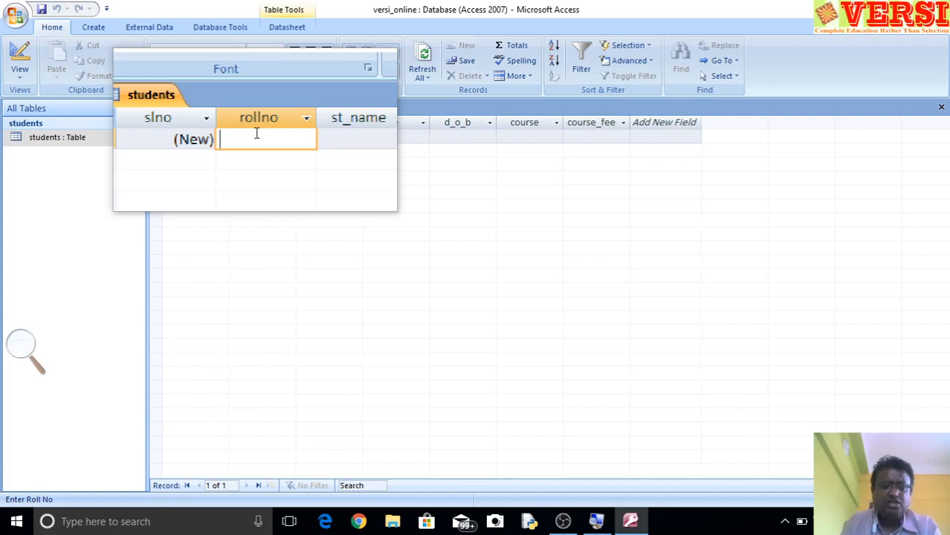
{"action": "type", "text": "s1"}
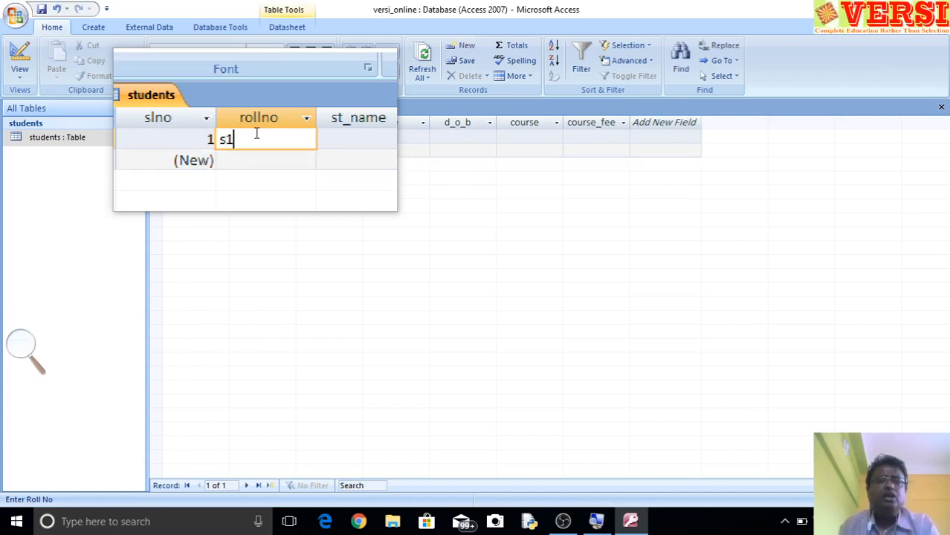
{"action": "left_click", "coordinate": [345, 139]}
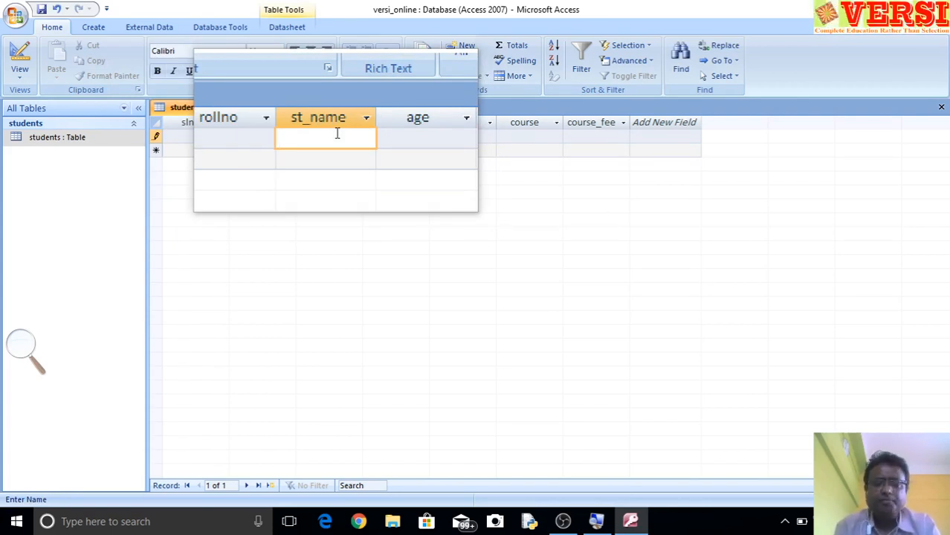
{"action": "type", "text": "A"}
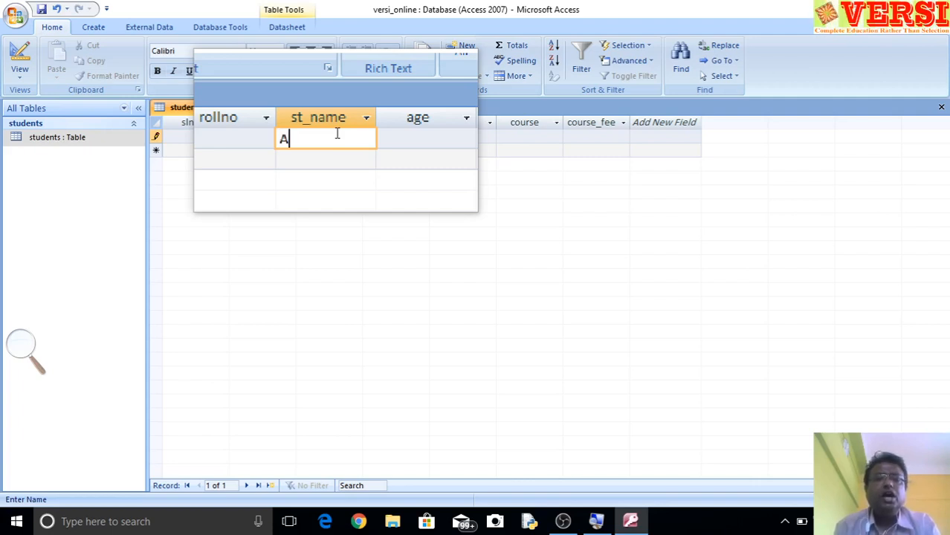
{"action": "type", "text": "nimesh"}
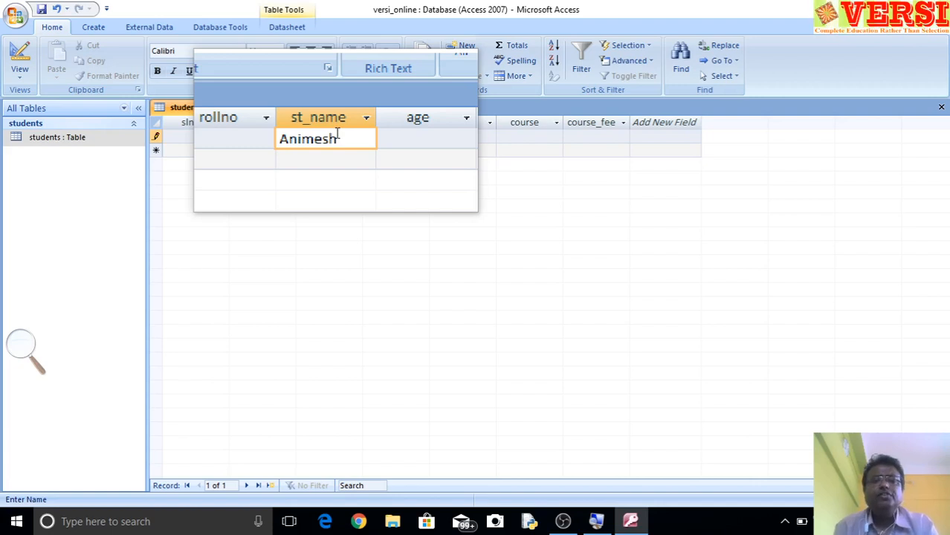
{"action": "key", "text": "Tab"}
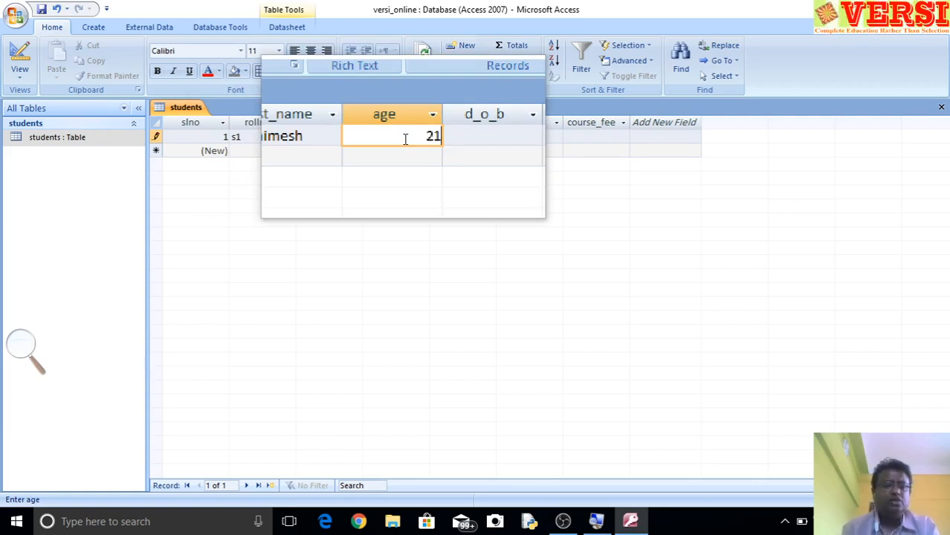
{"action": "key", "text": "Tab"}
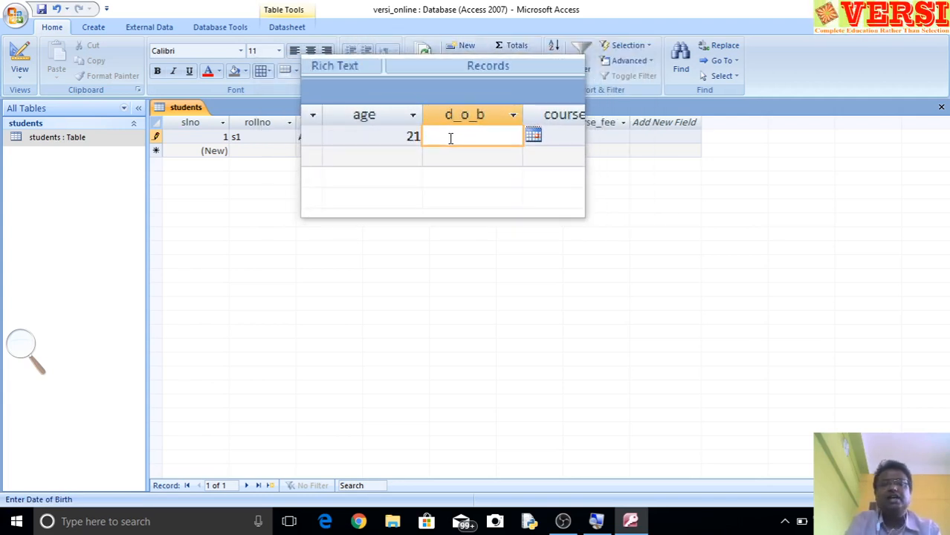
{"action": "left_click", "coordinate": [503, 138]}
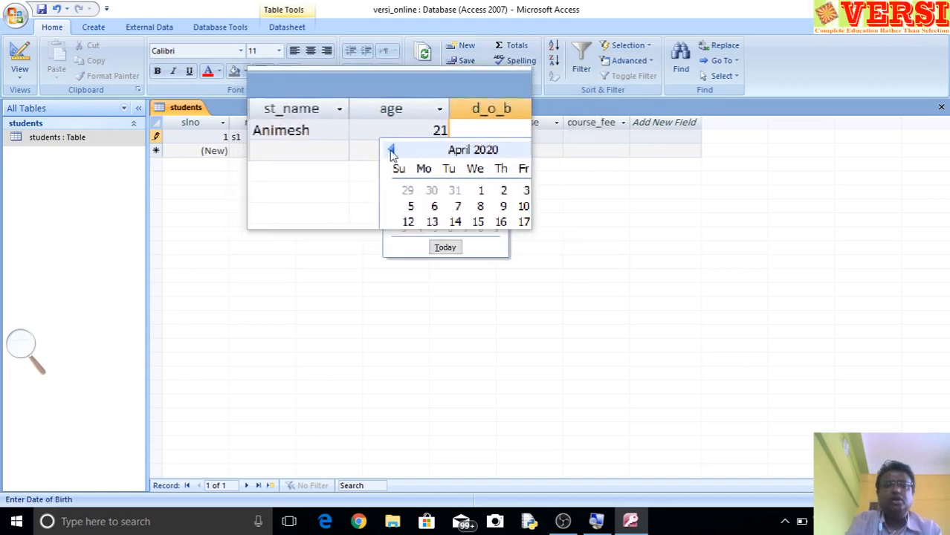
{"action": "left_click", "coordinate": [391, 150]}
{"action": "left_click", "coordinate": [392, 150]}
{"action": "left_click", "coordinate": [392, 150]}
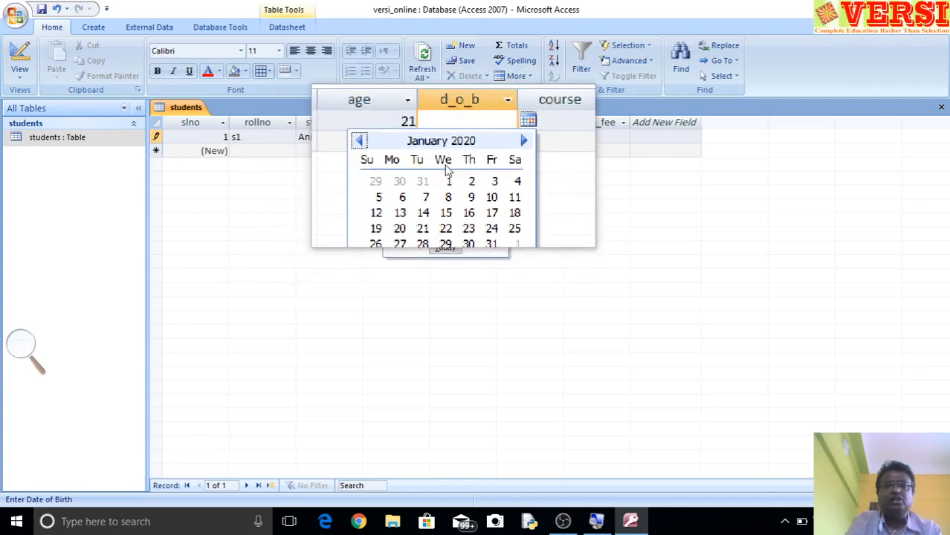
{"action": "left_click", "coordinate": [392, 151]}
{"action": "left_click", "coordinate": [392, 151]}
{"action": "left_click", "coordinate": [392, 152]}
{"action": "left_click", "coordinate": [392, 152]}
{"action": "left_click", "coordinate": [392, 151]}
{"action": "left_click", "coordinate": [392, 152]}
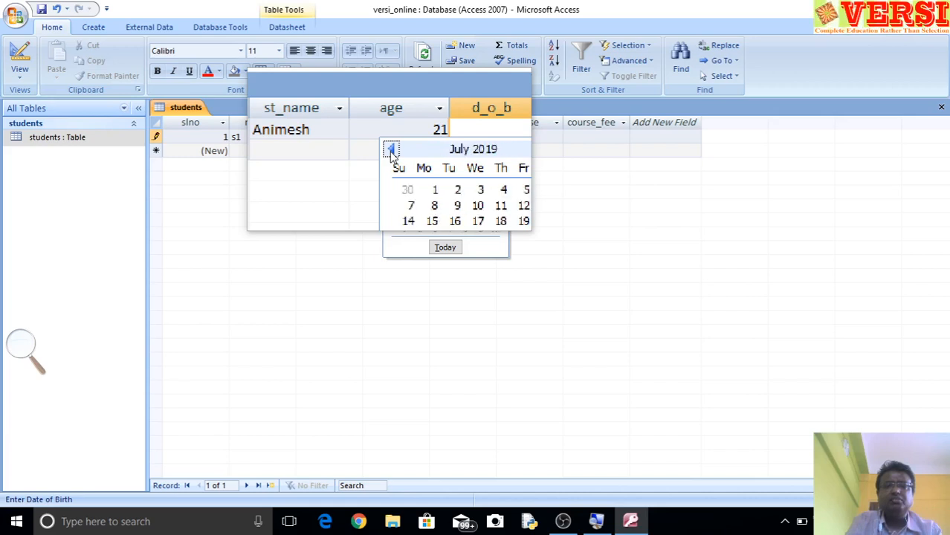
{"action": "left_click", "coordinate": [392, 151]}
{"action": "left_click", "coordinate": [392, 152]}
{"action": "left_click", "coordinate": [392, 152]}
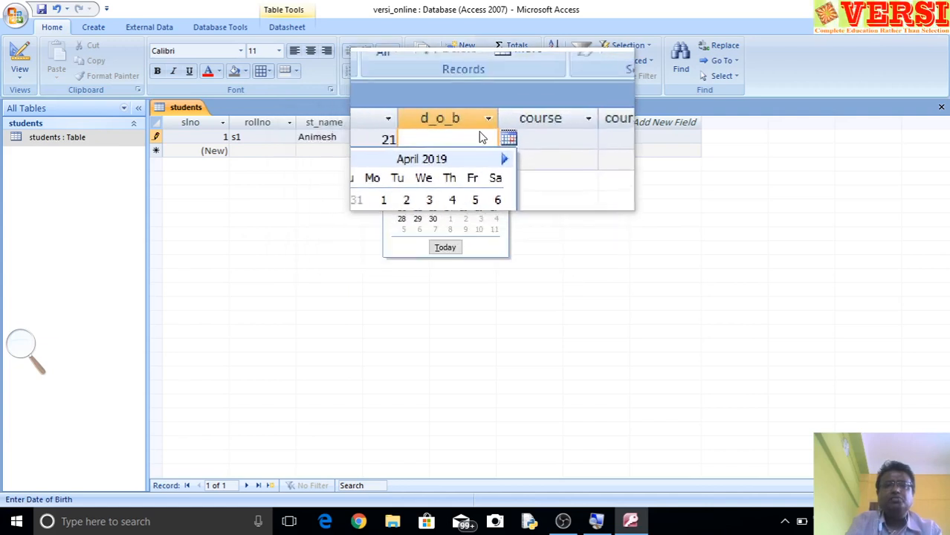
{"action": "left_click", "coordinate": [473, 137]}
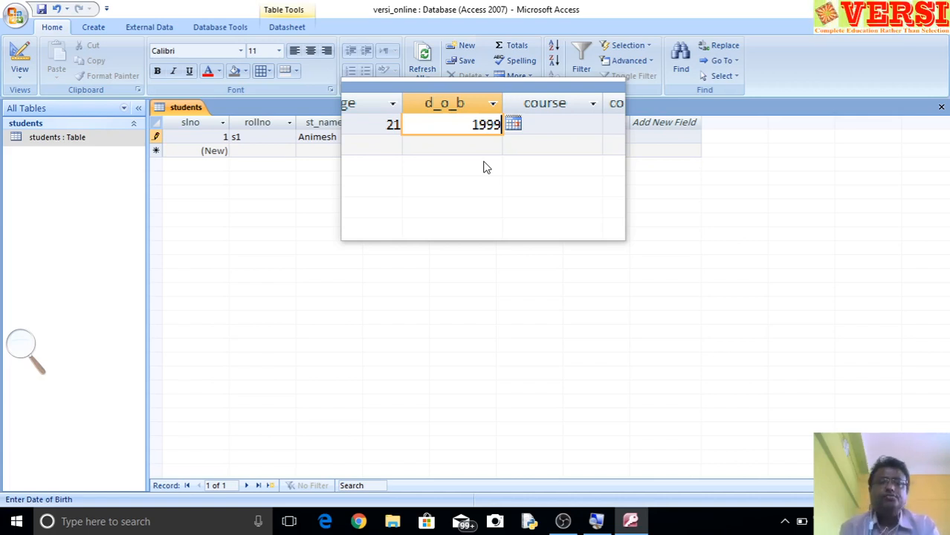
{"action": "key", "text": "BackSpace"}
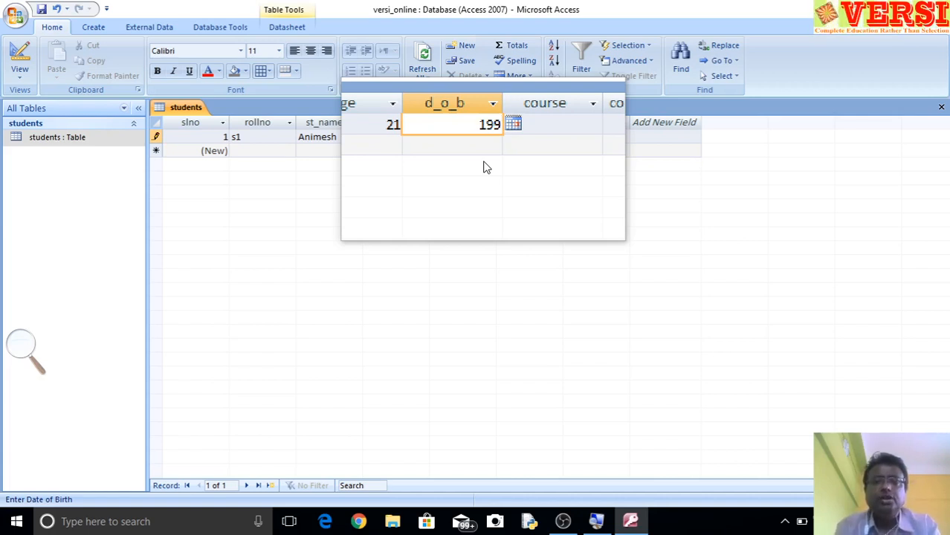
{"action": "type", "text": "1/"}
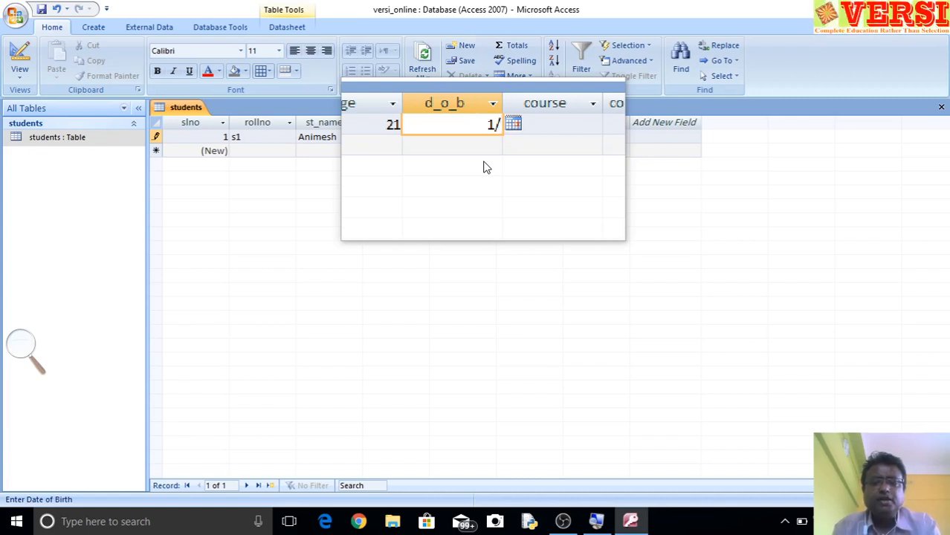
{"action": "key", "text": "BackSpace"}
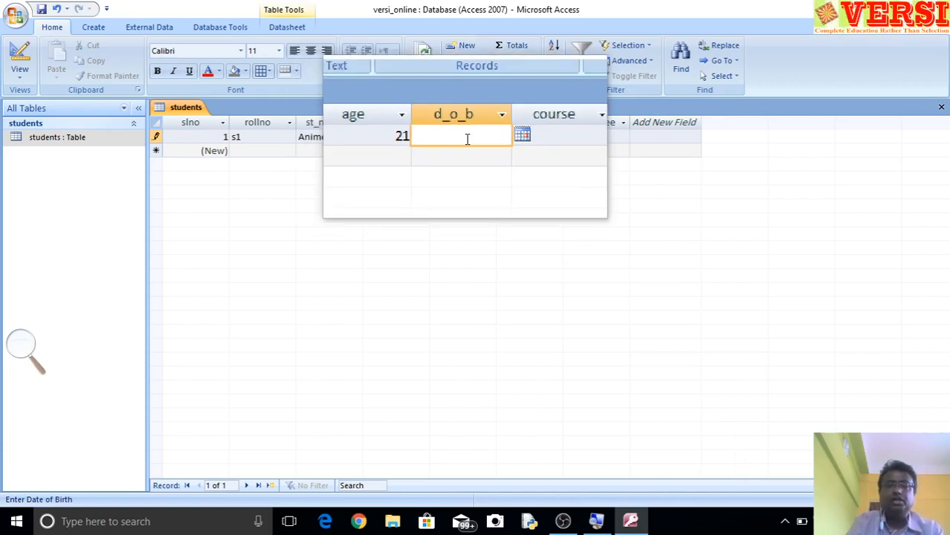
Choose a date for the first record's d_o_b field with the date picker, ending on today's date
{"action": "left_click", "coordinate": [504, 139]}
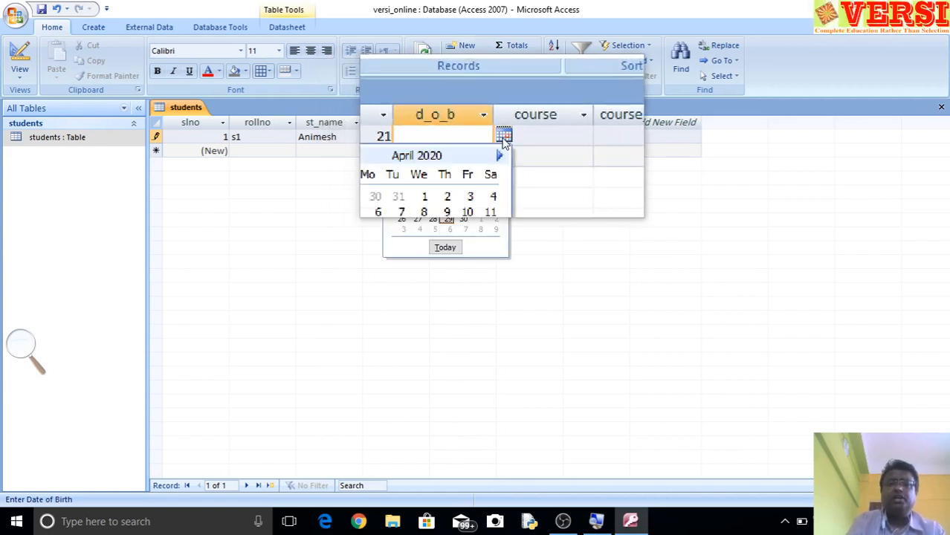
{"action": "left_click", "coordinate": [450, 178]}
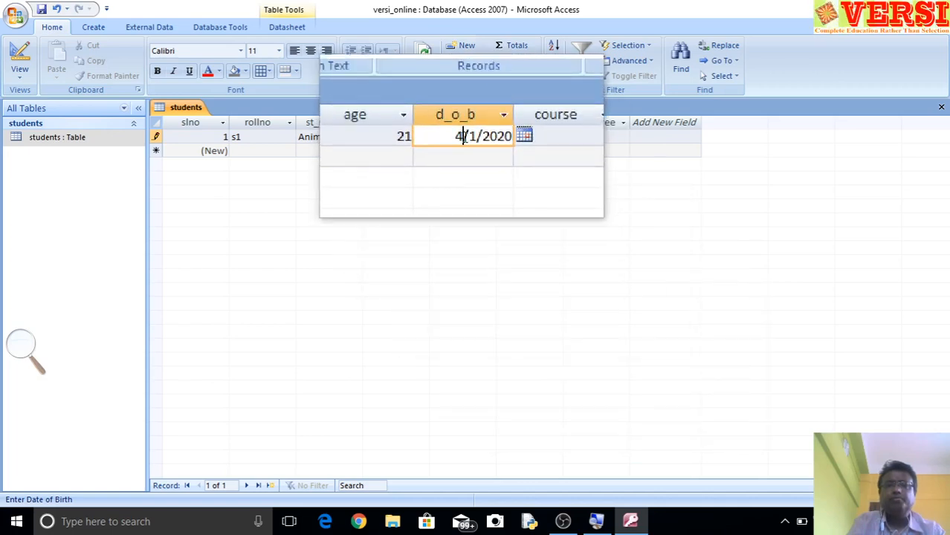
{"action": "left_click", "coordinate": [500, 147]}
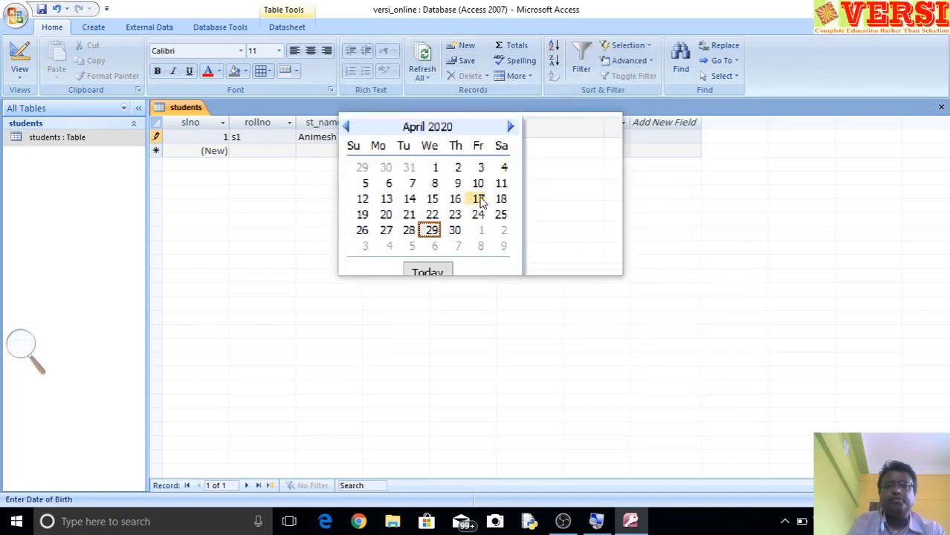
{"action": "left_click", "coordinate": [449, 220]}
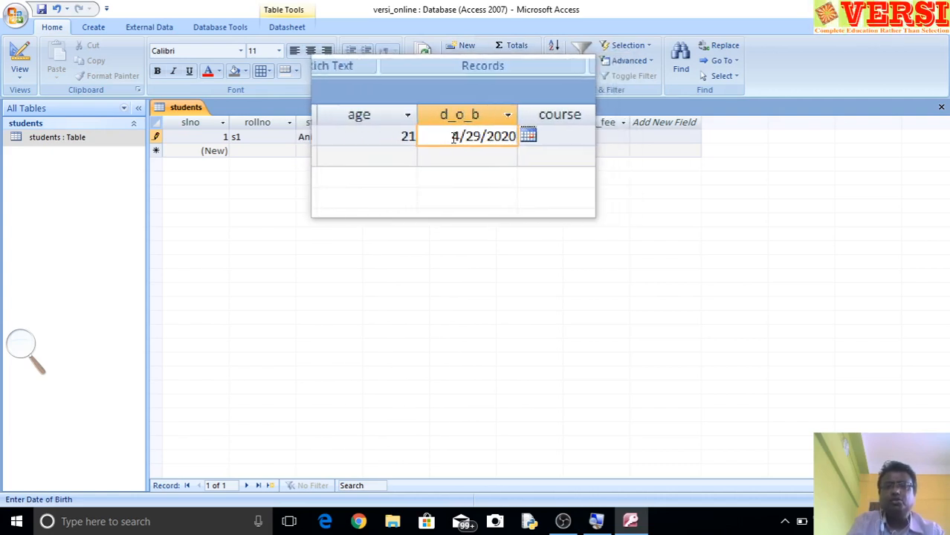
Replace the date in the first record's d_o_b field with the student's date of birth
{"action": "left_click_drag", "start_coordinate": [433, 136], "coordinate": [498, 141]}
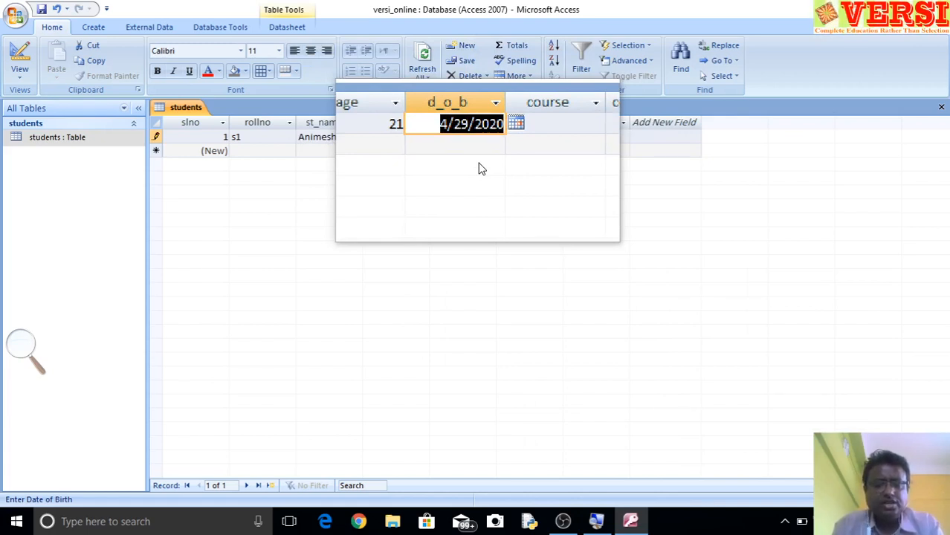
{"action": "type", "text": "1/"}
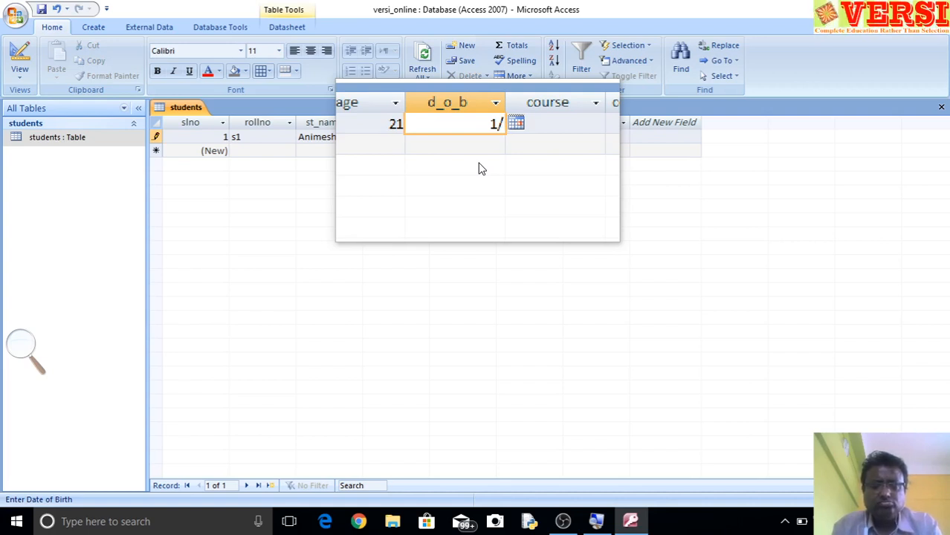
{"action": "type", "text": "1"}
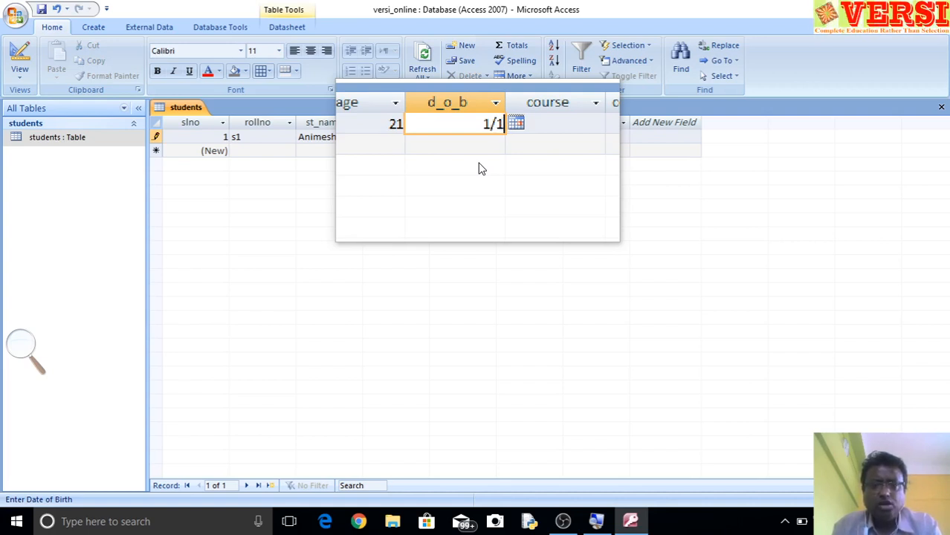
{"action": "type", "text": "/"}
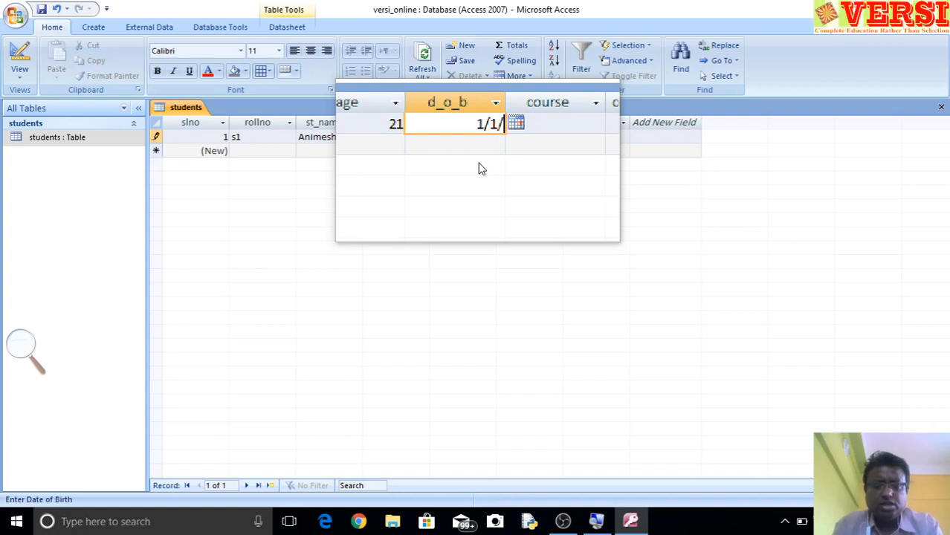
{"action": "type", "text": "19"}
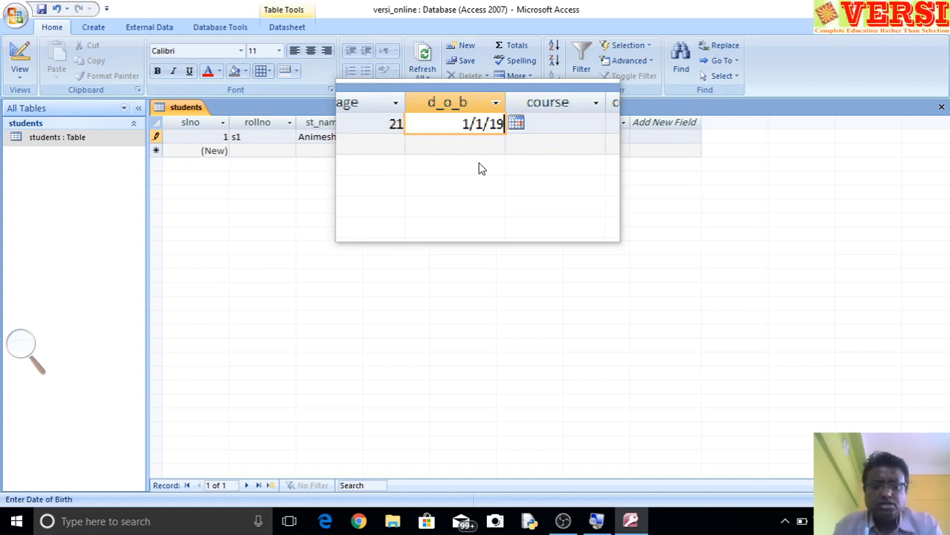
{"action": "type", "text": "99"}
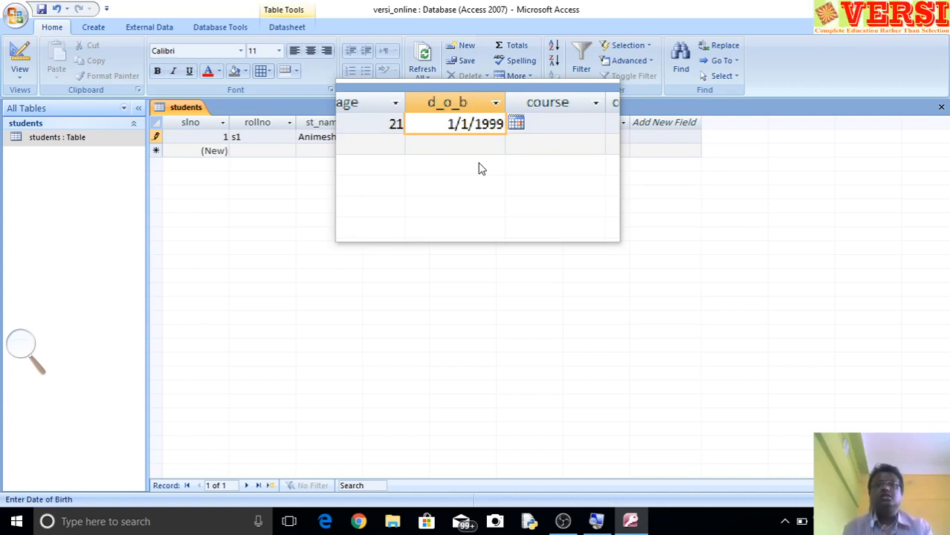
Complete the first record with course PGDCA and course_fee 21000
{"action": "left_click", "coordinate": [523, 132]}
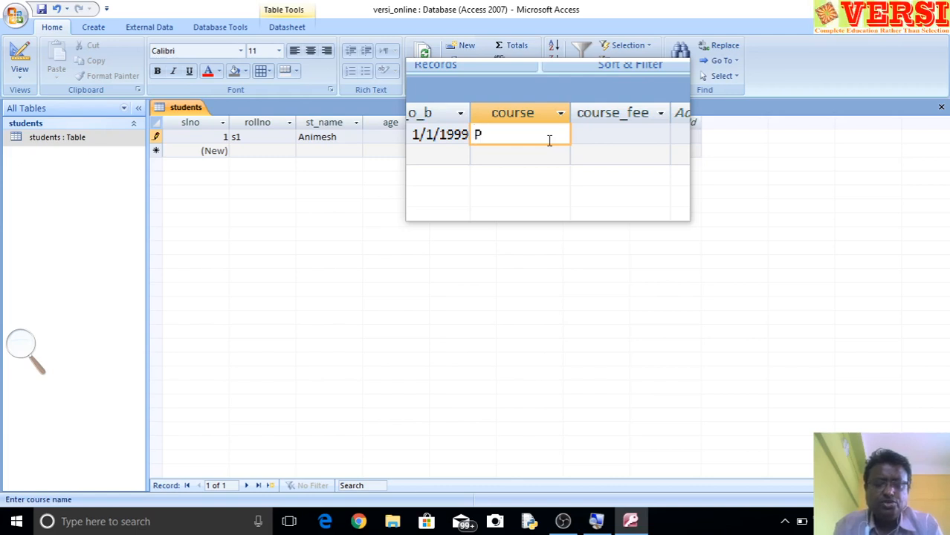
{"action": "type", "text": "CA"}
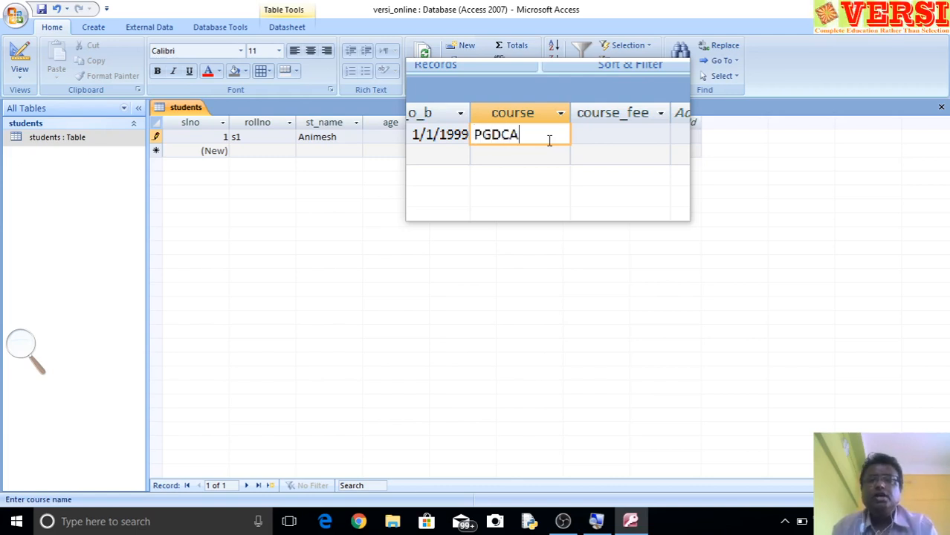
{"action": "key", "text": "Tab"}
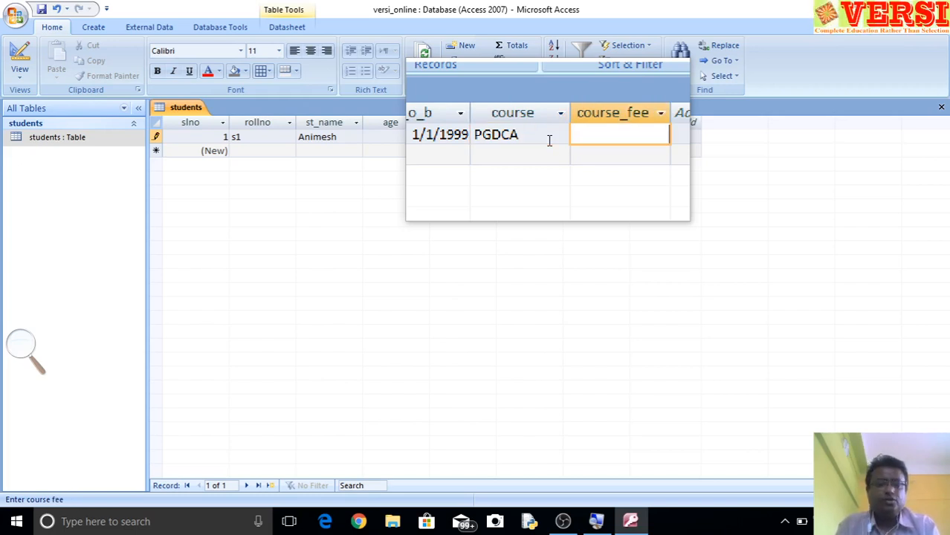
{"action": "type", "text": "21000"}
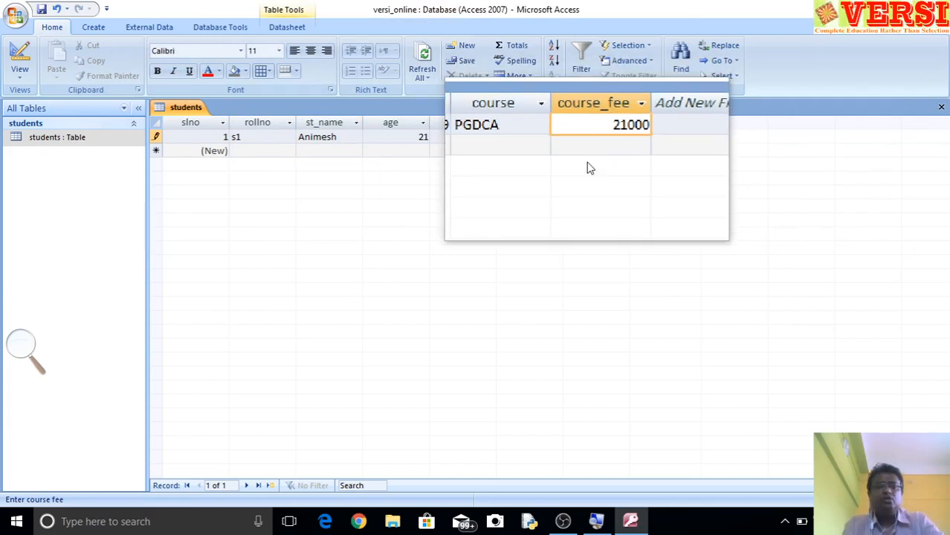
{"action": "key", "text": "Return"}
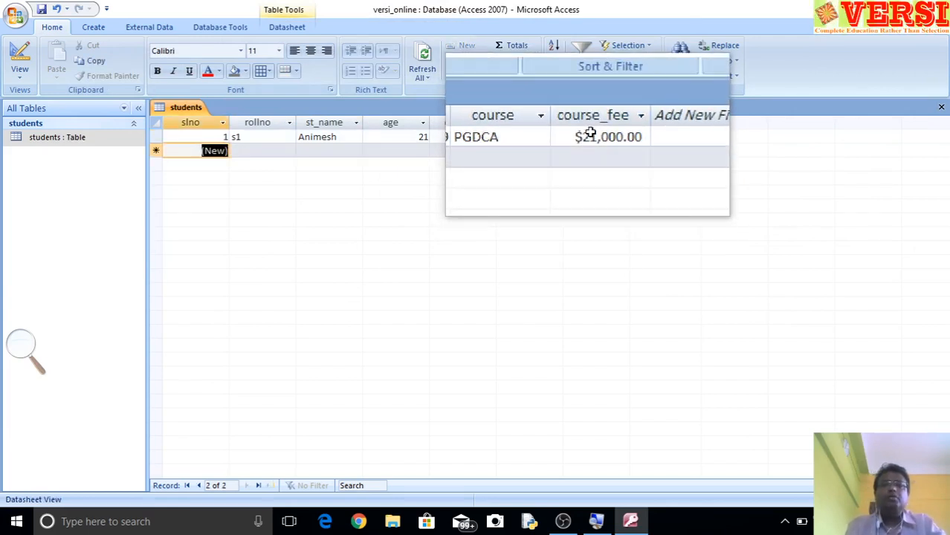
{"action": "left_click", "coordinate": [583, 135]}
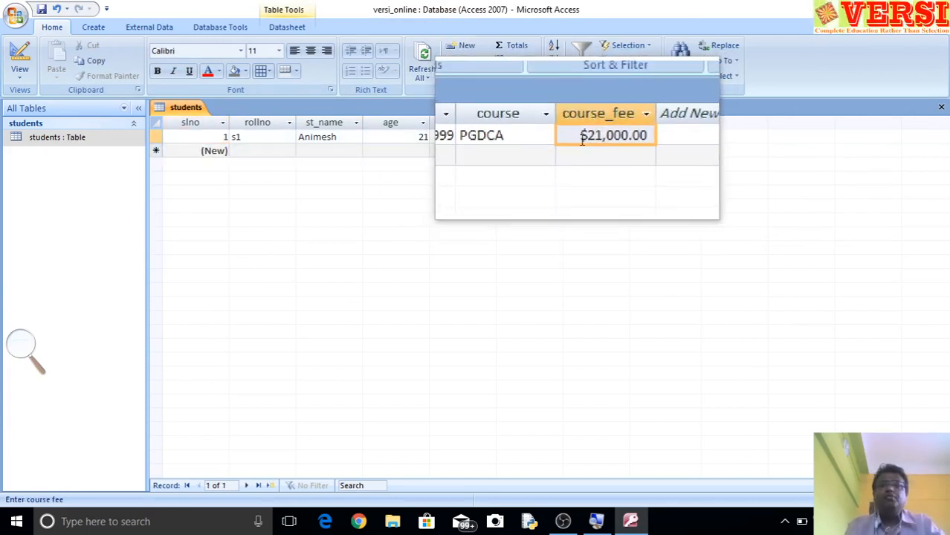
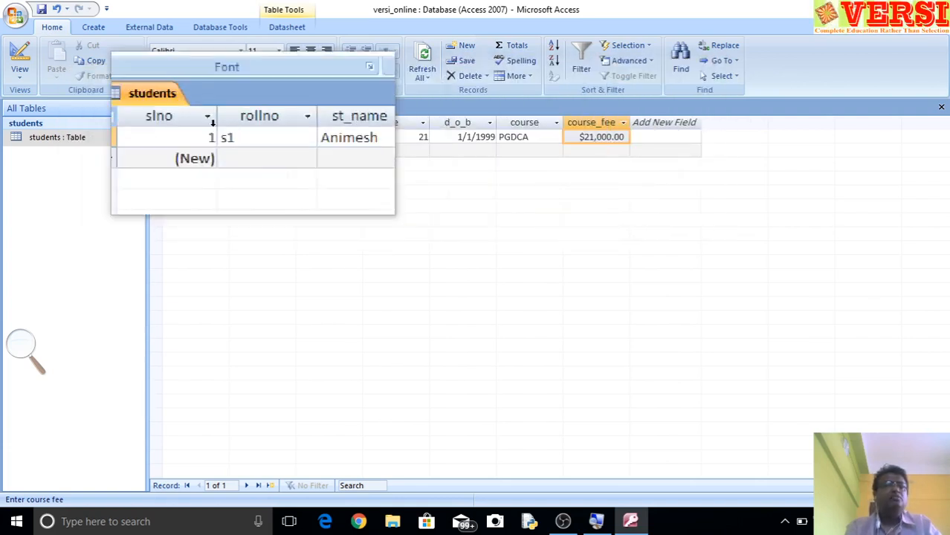
Switch the students table to Design View and set the course_fee field's Format to Standard
{"action": "left_click", "coordinate": [22, 79]}
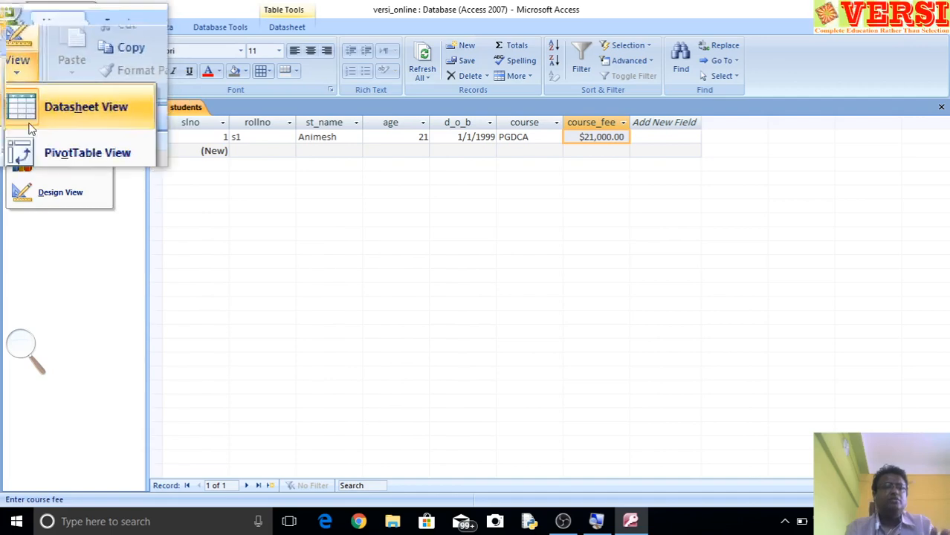
{"action": "left_click", "coordinate": [45, 194]}
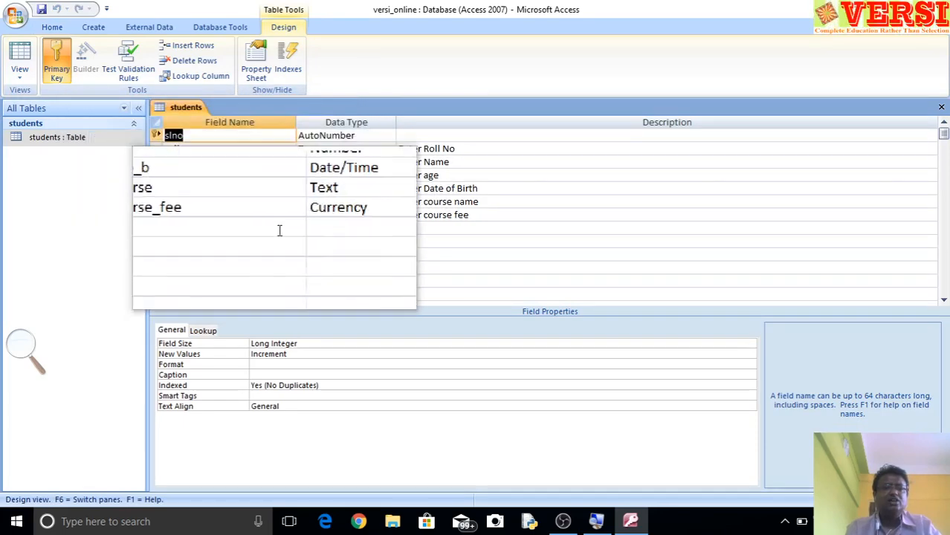
{"action": "left_click", "coordinate": [328, 217]}
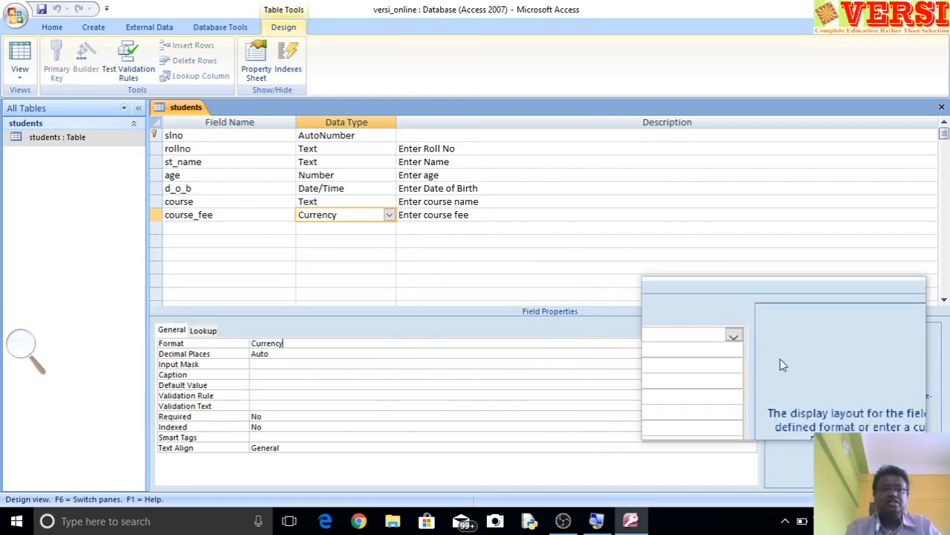
{"action": "left_click", "coordinate": [751, 345]}
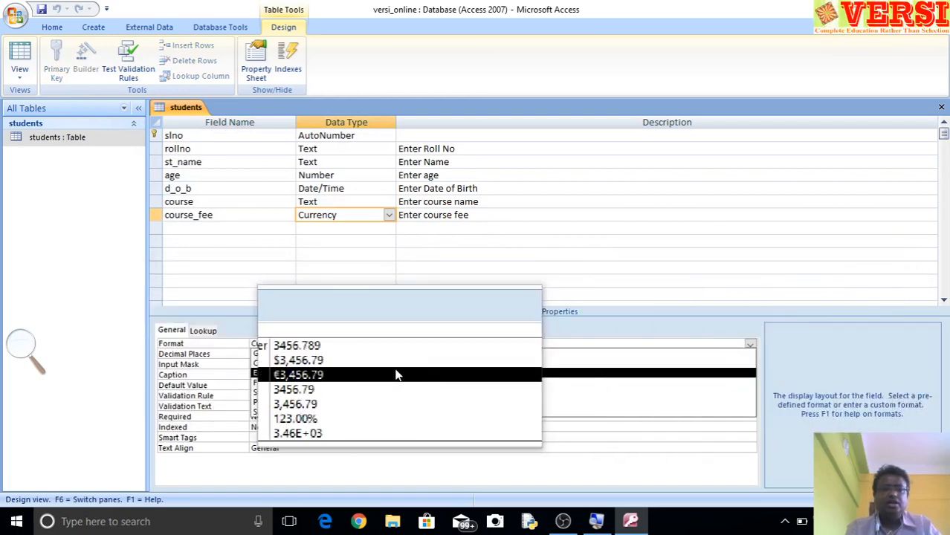
{"action": "left_click", "coordinate": [294, 399]}
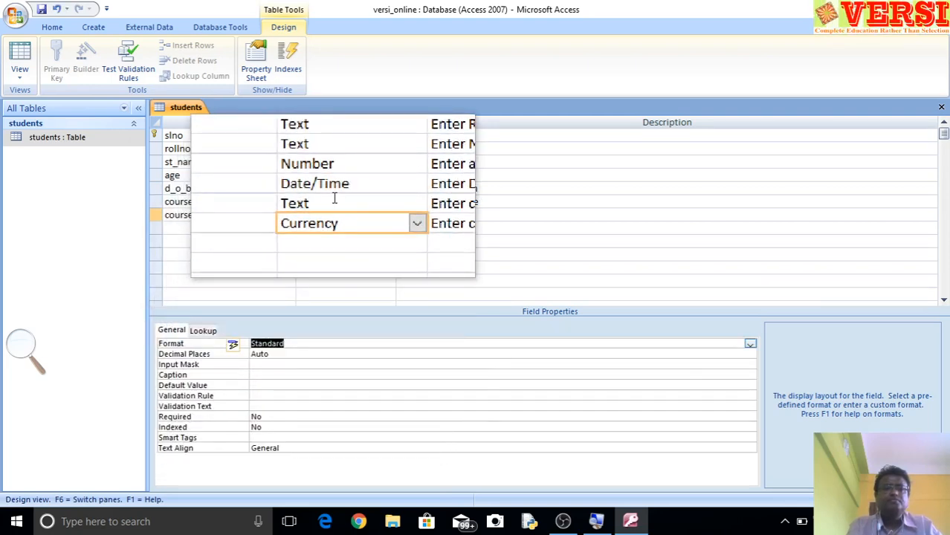
{"action": "key", "text": "Up"}
{"action": "key", "text": "Down"}
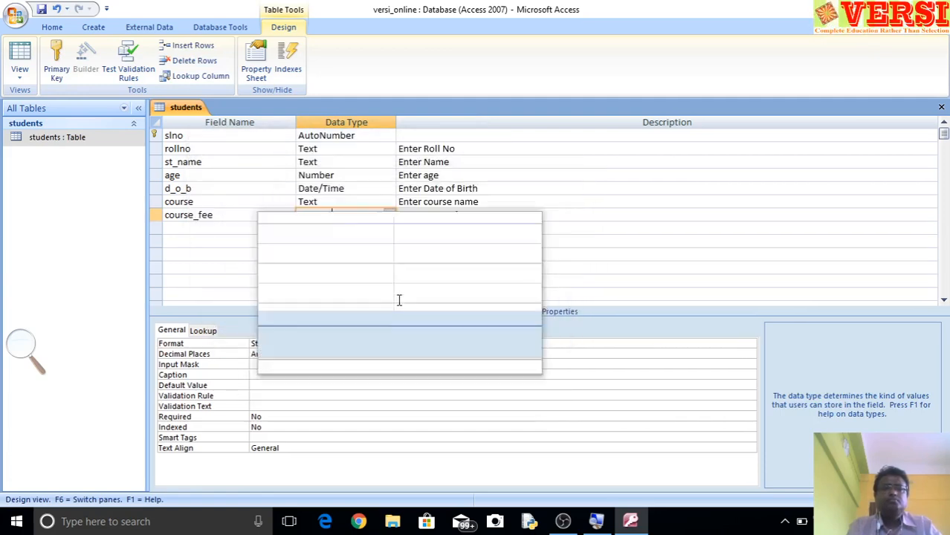
Close the students table's design with its changes saved and reopen the table in Datasheet View
{"action": "left_click", "coordinate": [942, 109]}
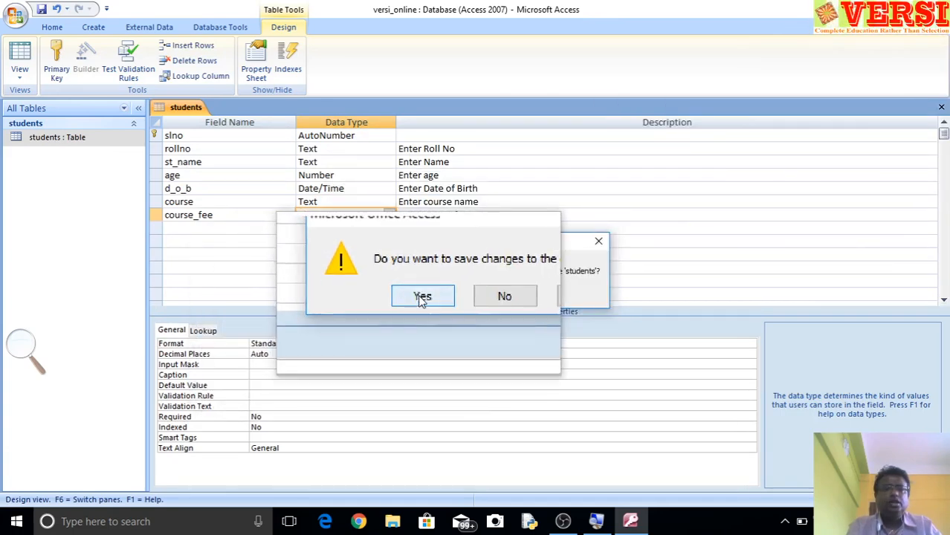
{"action": "left_click", "coordinate": [396, 314]}
{"action": "double_click", "coordinate": [67, 138]}
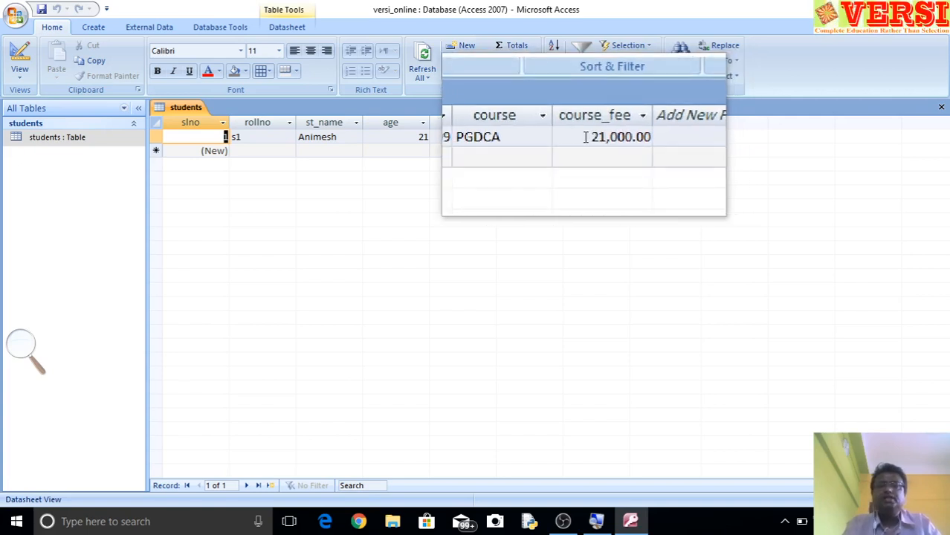
{"action": "left_click", "coordinate": [586, 137]}
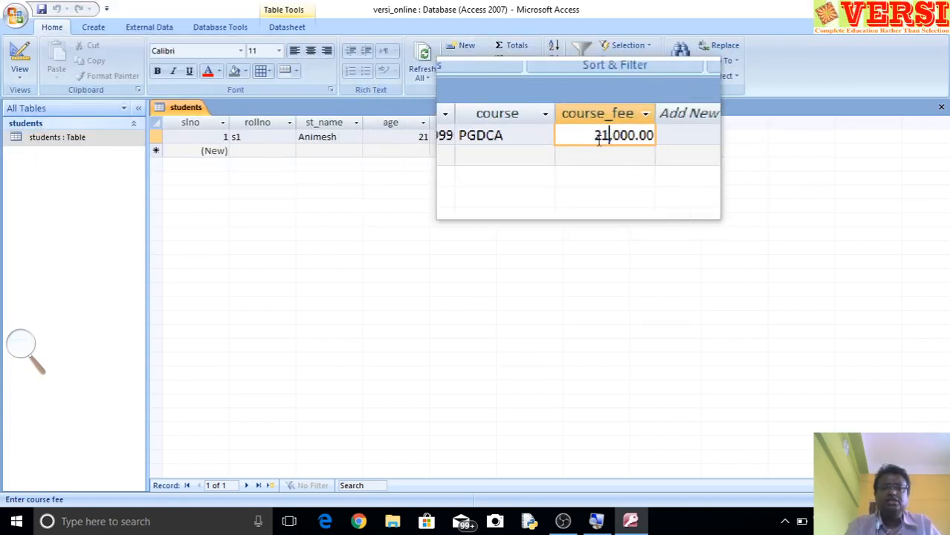
{"action": "left_click", "coordinate": [524, 140]}
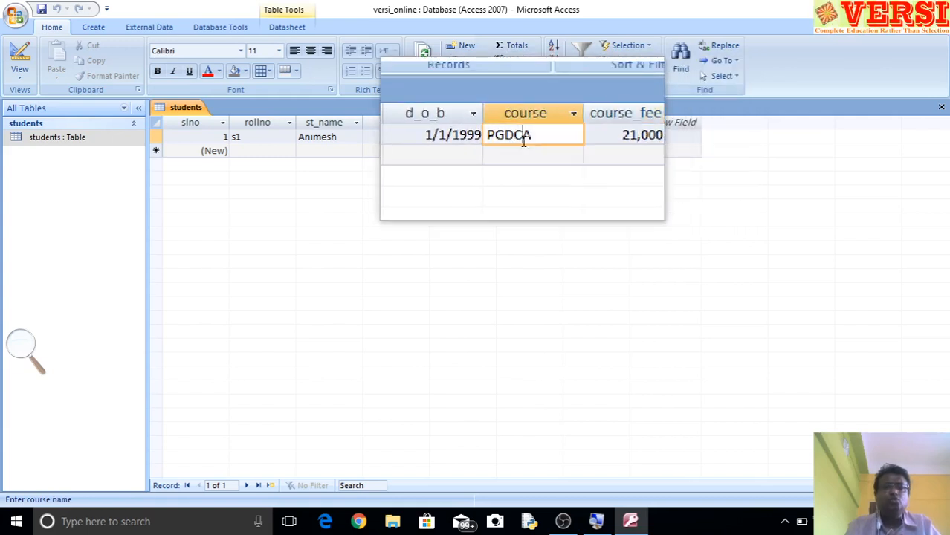
Start a second record with rollno s2, the student's name in st_name and age 17
{"action": "left_click", "coordinate": [245, 151]}
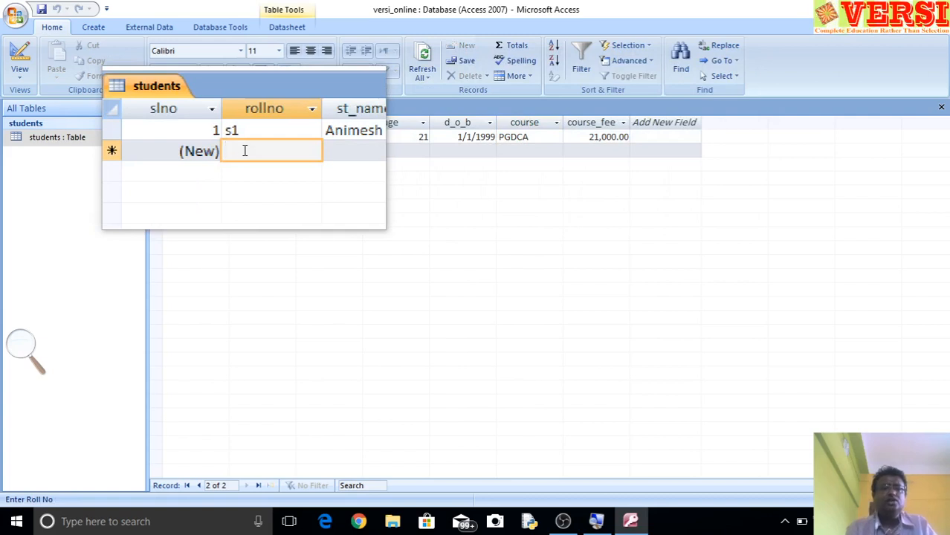
{"action": "type", "text": "s2"}
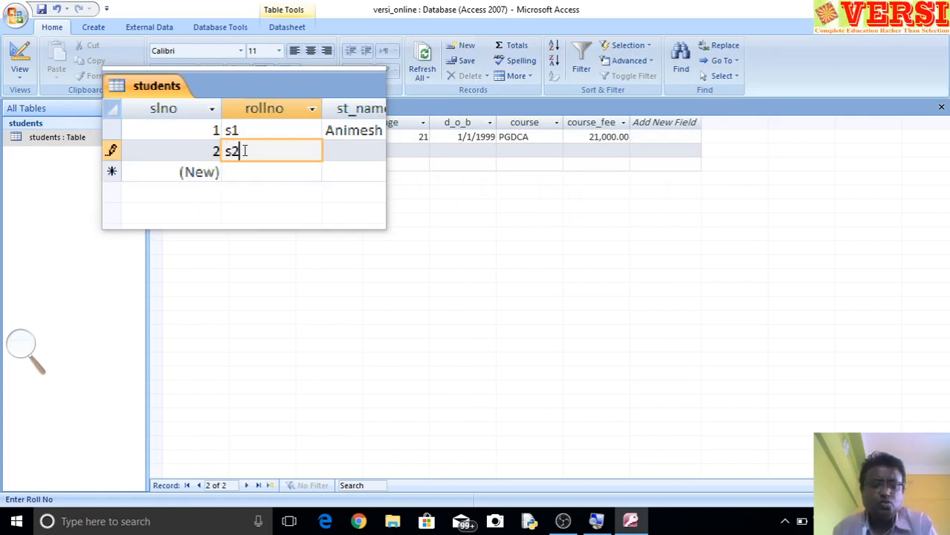
{"action": "key", "text": "Tab"}
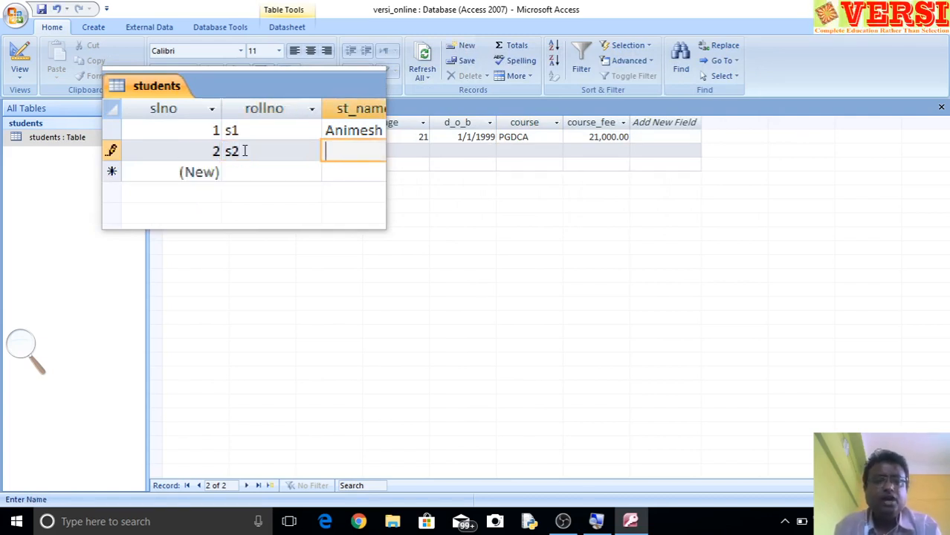
{"action": "type", "text": "R"}
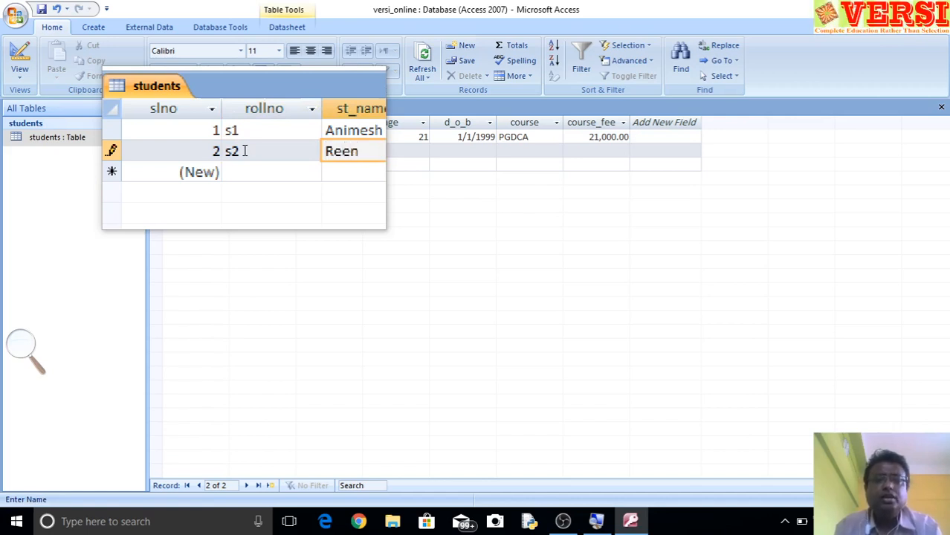
{"action": "type", "text": "eema"}
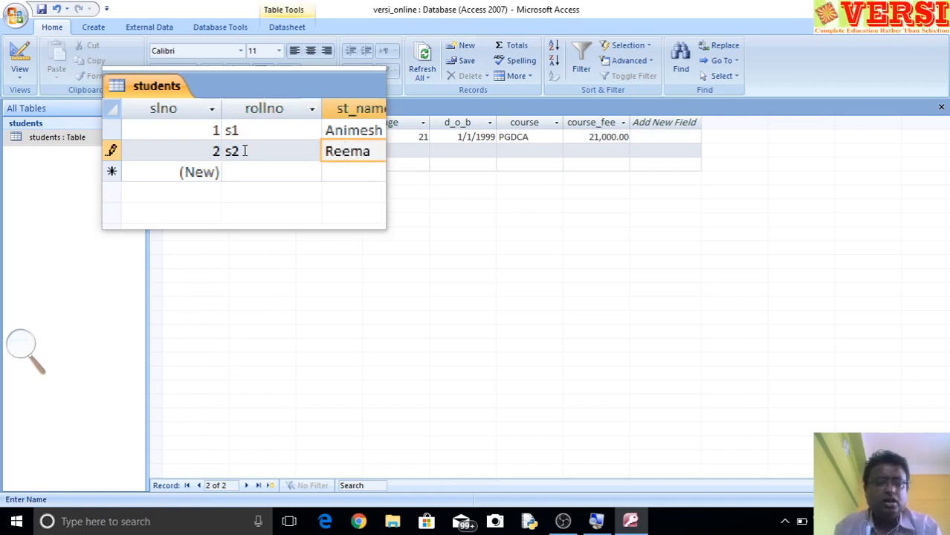
{"action": "key", "text": "Tab"}
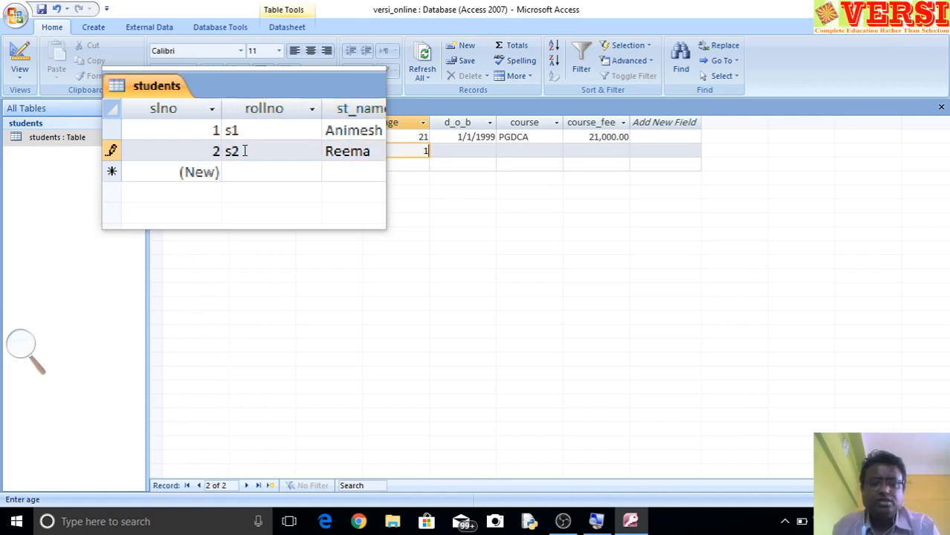
{"action": "type", "text": "17"}
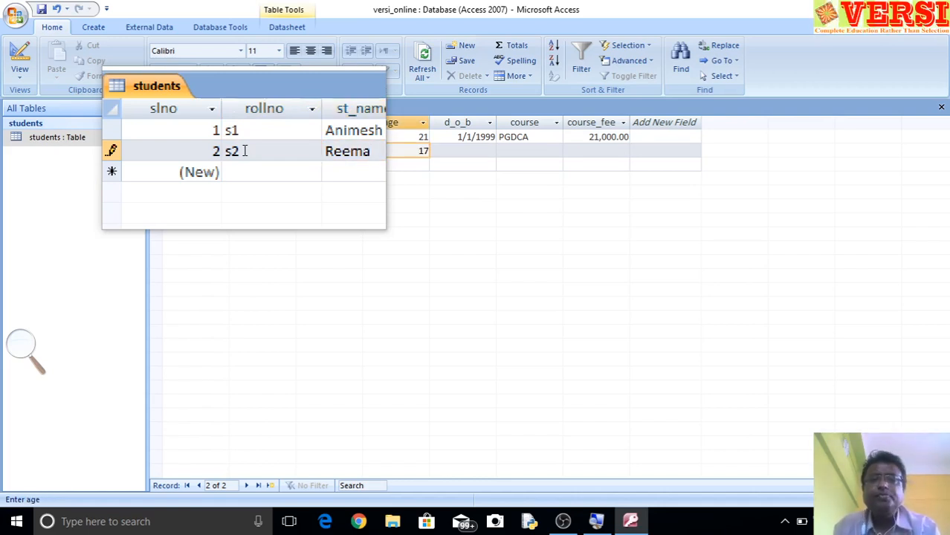
{"action": "key", "text": "Tab"}
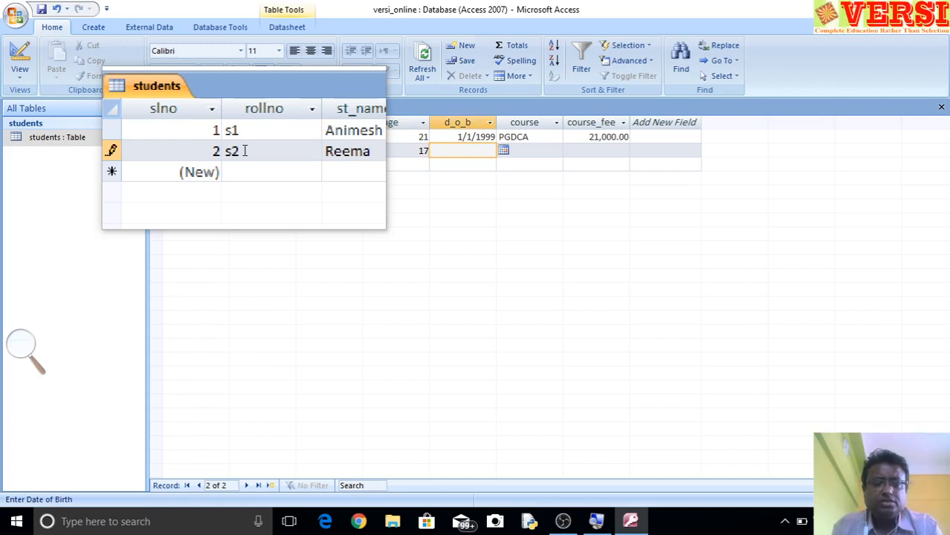
Fill in the second record with the student's date of birth, course doa and course_fee 8000
{"action": "type", "text": "2/1/"}
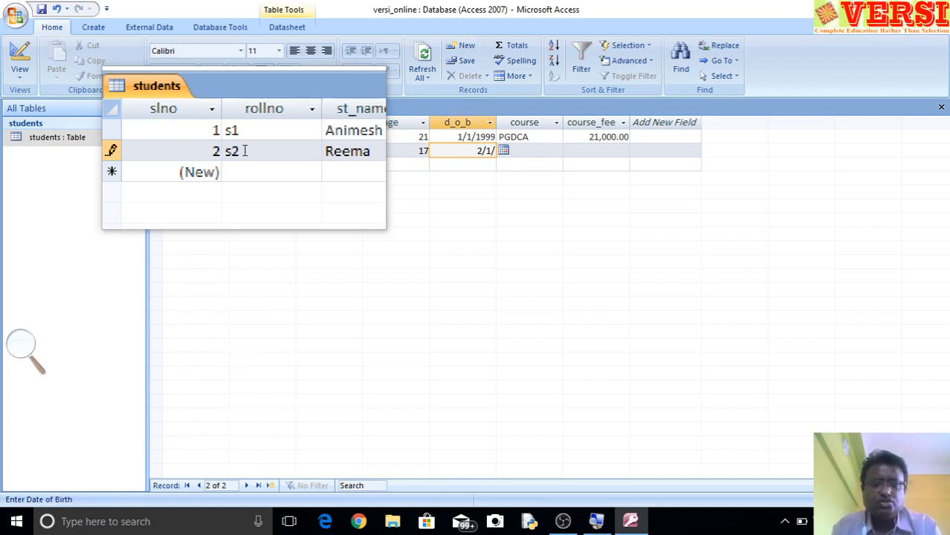
{"action": "type", "text": "2"}
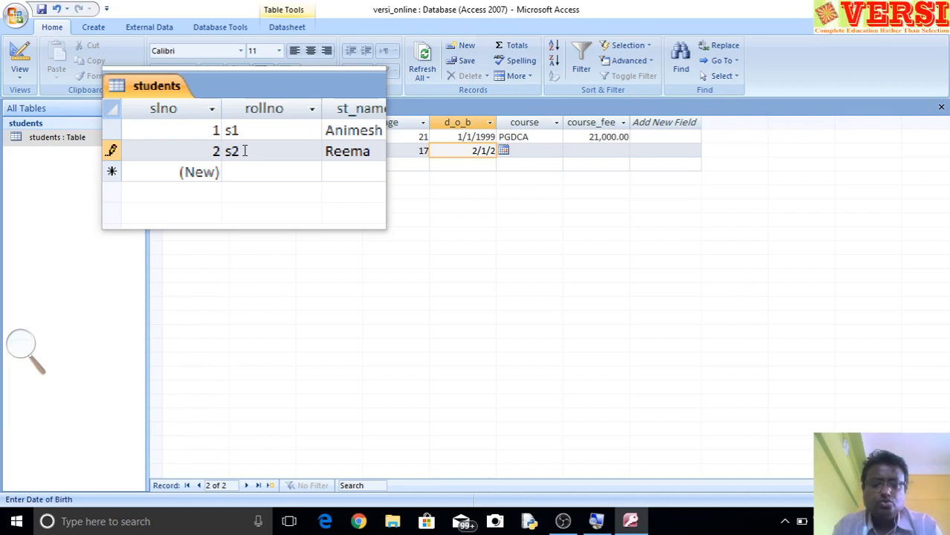
{"action": "type", "text": "002"}
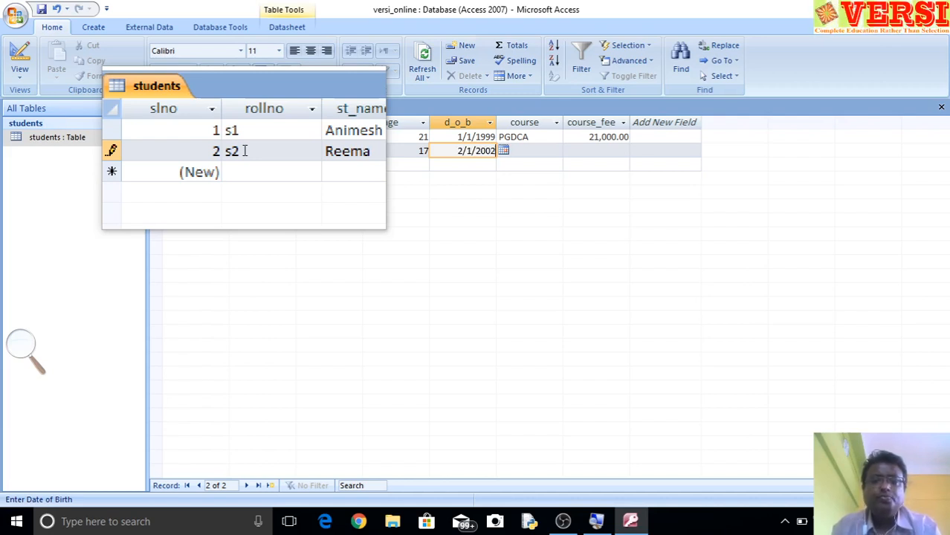
{"action": "key", "text": "Tab"}
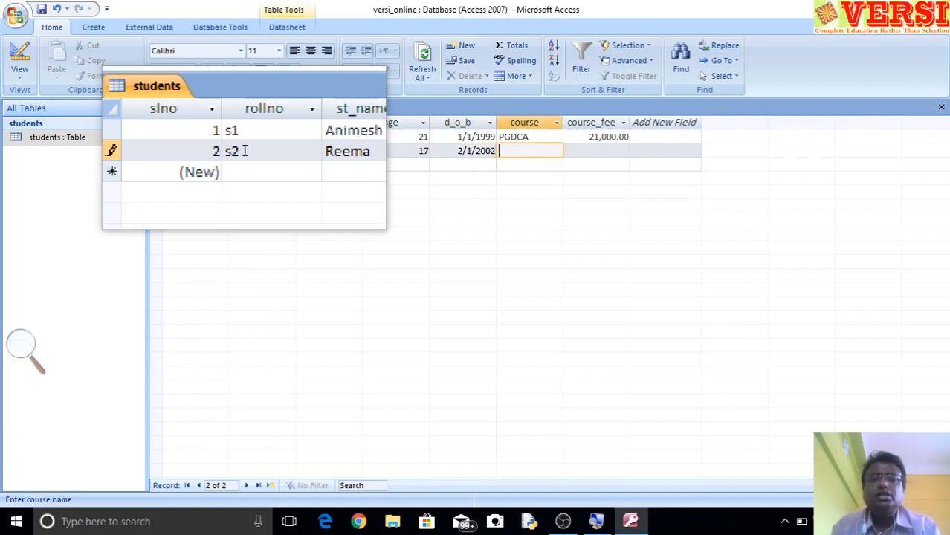
{"action": "type", "text": "doa"}
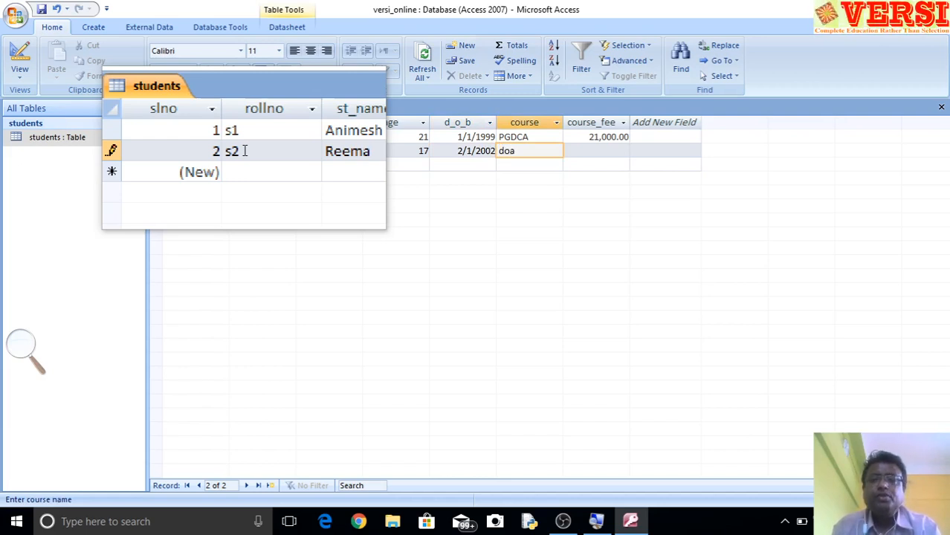
{"action": "key", "text": "Tab"}
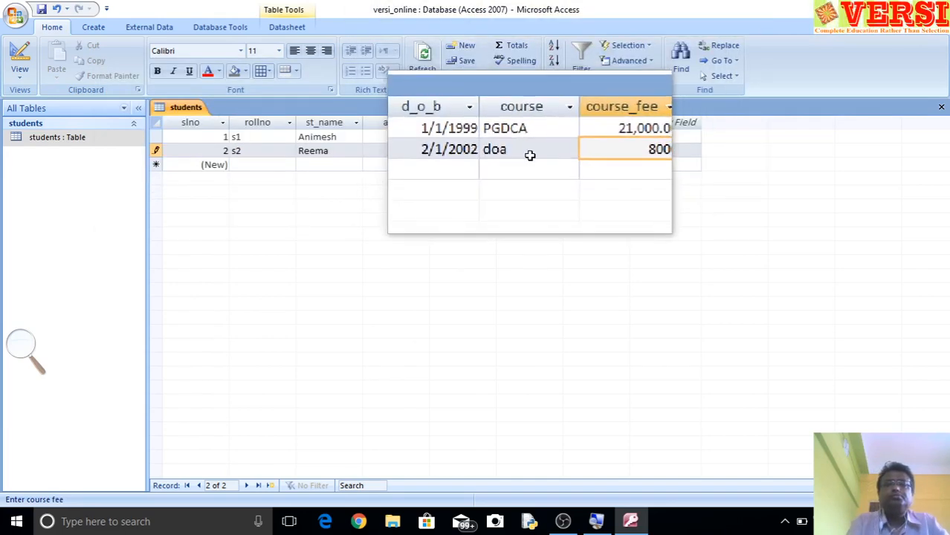
Rewrite the second record's course value in capitals as DOA
{"action": "left_click", "coordinate": [535, 154]}
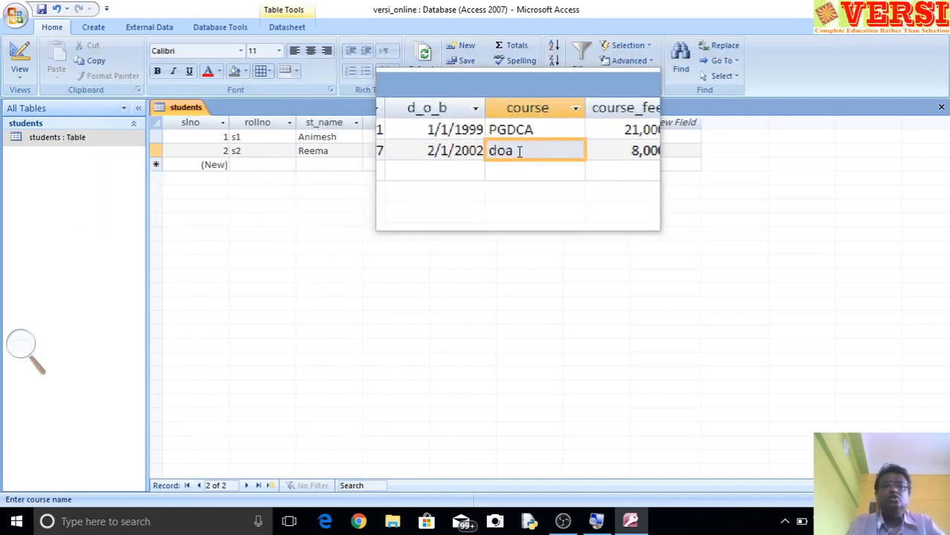
{"action": "left_click_drag", "start_coordinate": [520, 150], "coordinate": [497, 151]}
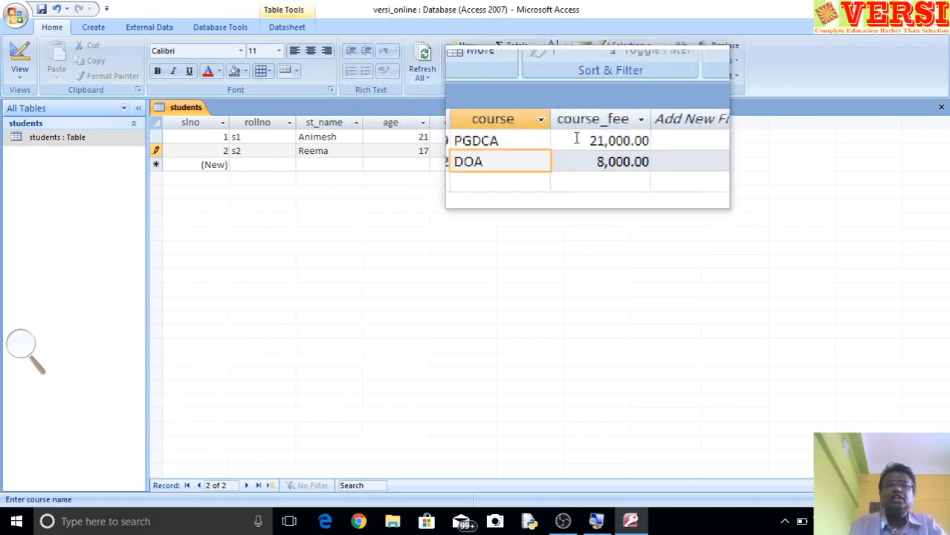
{"action": "left_click", "coordinate": [551, 136]}
{"action": "left_click", "coordinate": [528, 150]}
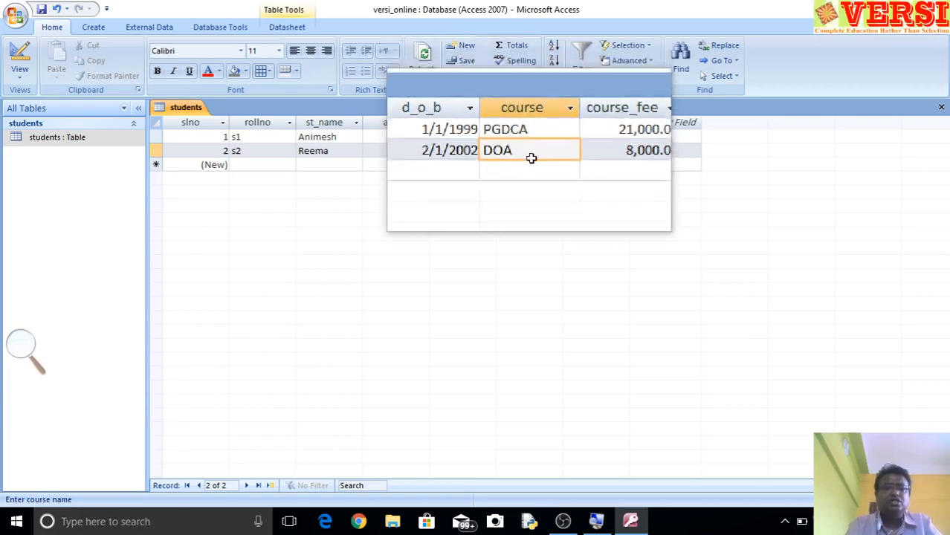
{"action": "left_click", "coordinate": [528, 135]}
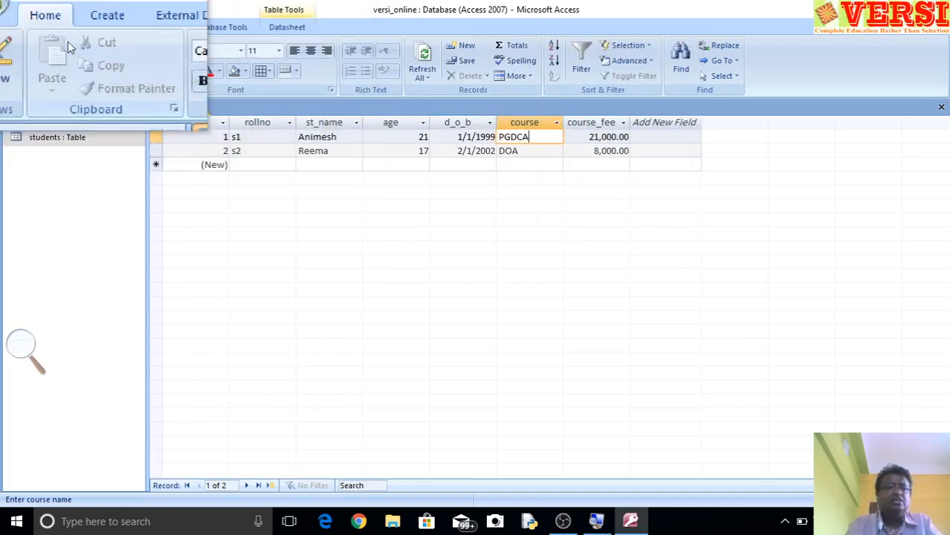
{"action": "left_click", "coordinate": [240, 51]}
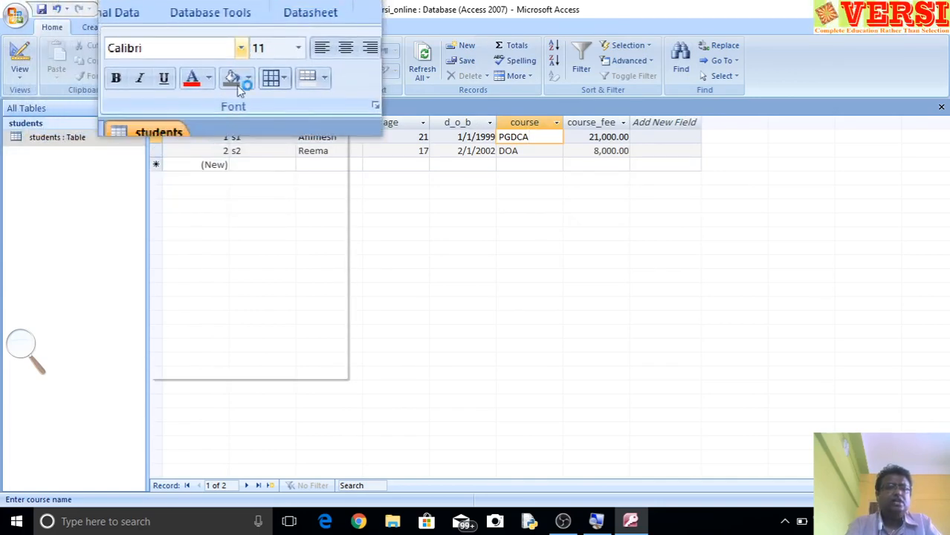
{"action": "scroll", "coordinate": [232, 180], "scroll_direction": "down", "scroll_amount": 6}
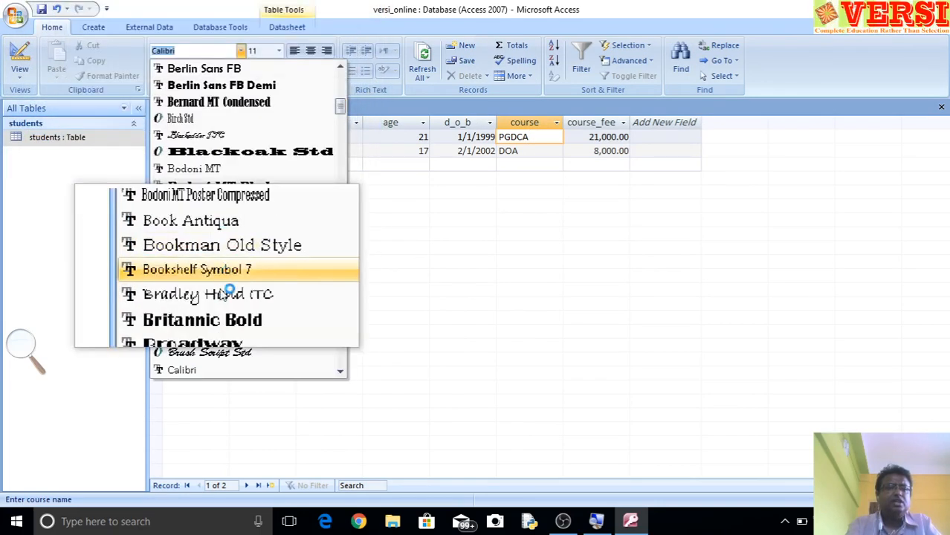
{"action": "left_click", "coordinate": [344, 11]}
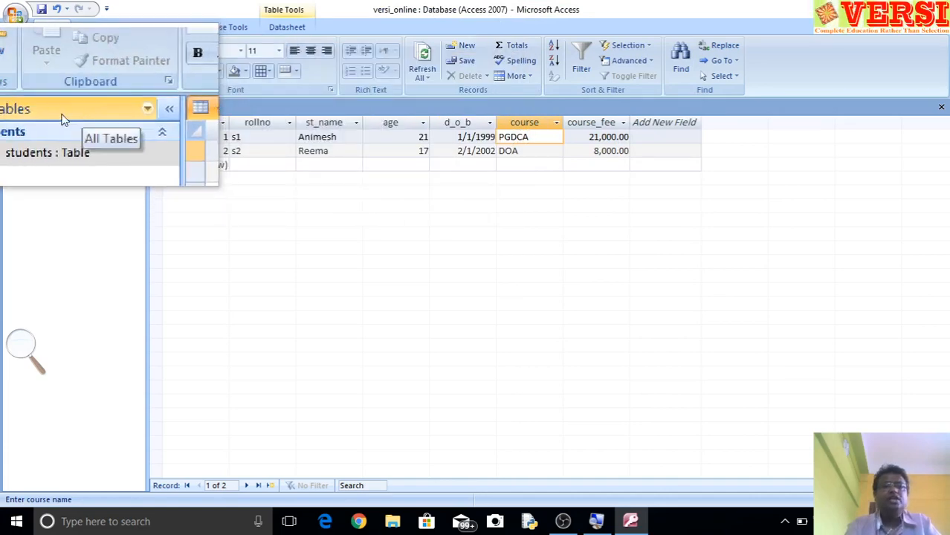
Switch the students table to Design View and start the Lookup Wizard for the course field, choosing self-typed values
{"action": "left_click", "coordinate": [19, 60]}
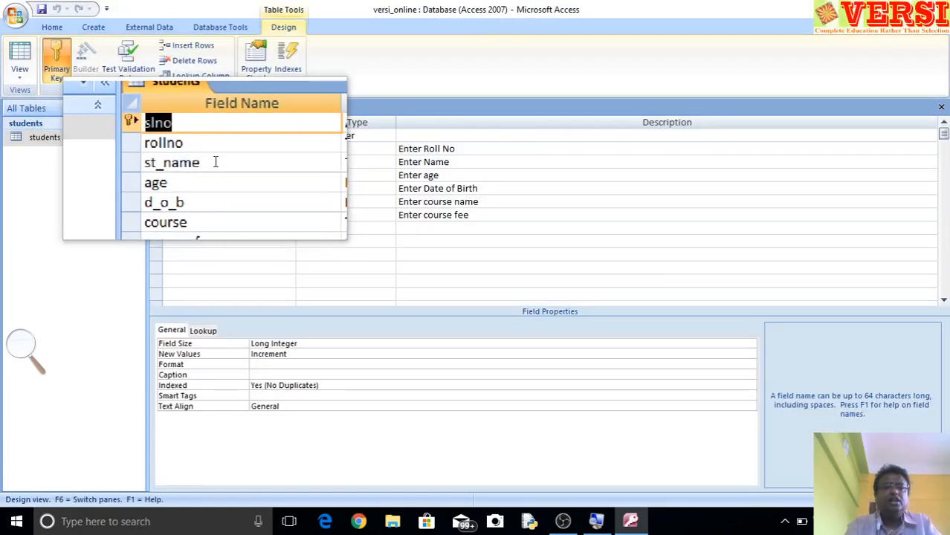
{"action": "left_click", "coordinate": [341, 207]}
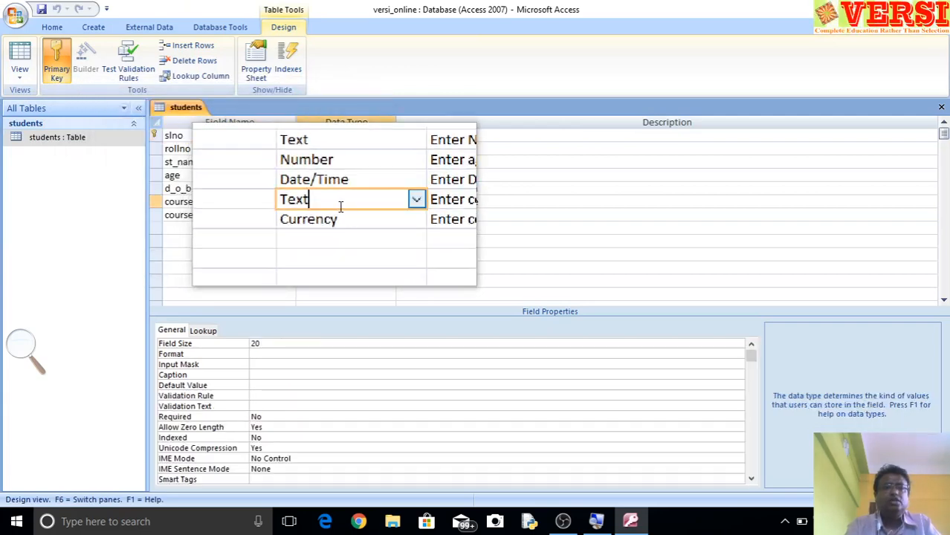
{"action": "left_click", "coordinate": [389, 204]}
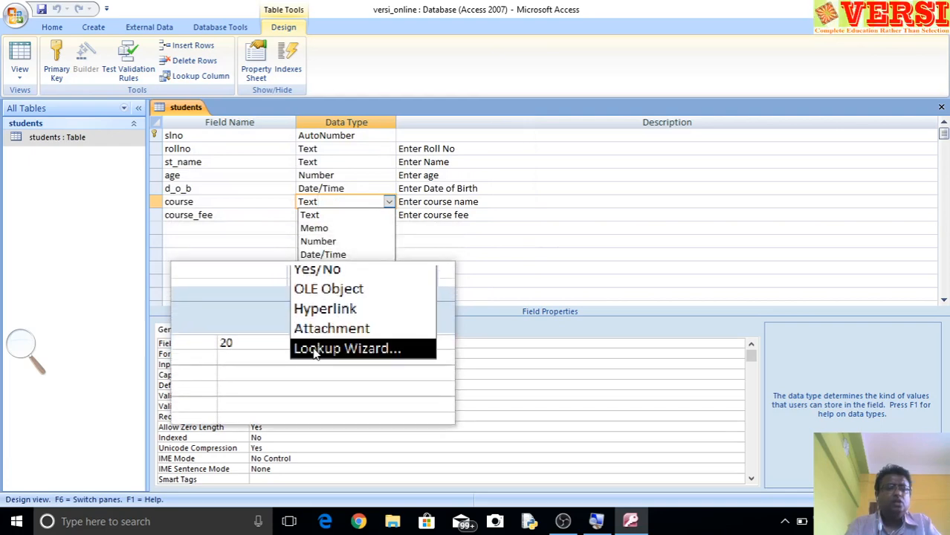
{"action": "left_click", "coordinate": [316, 354]}
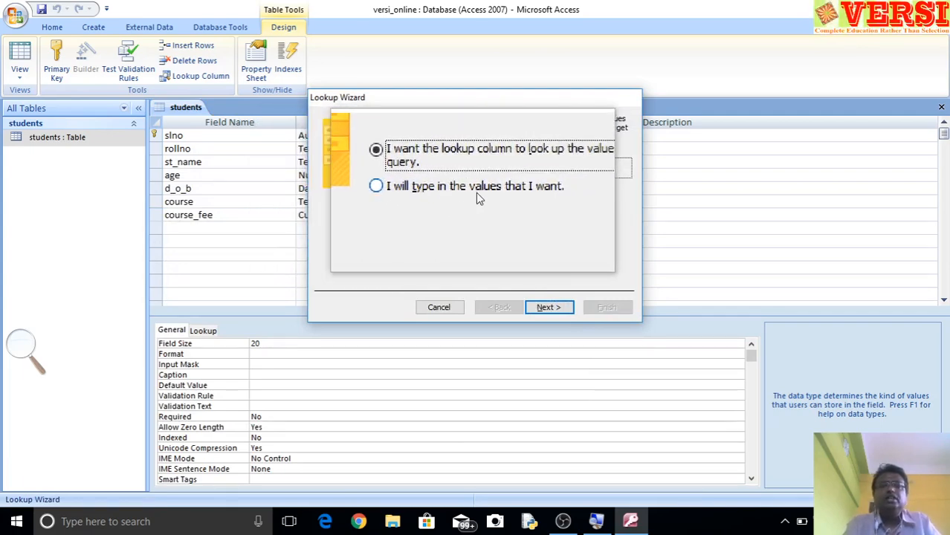
{"action": "left_click", "coordinate": [409, 190]}
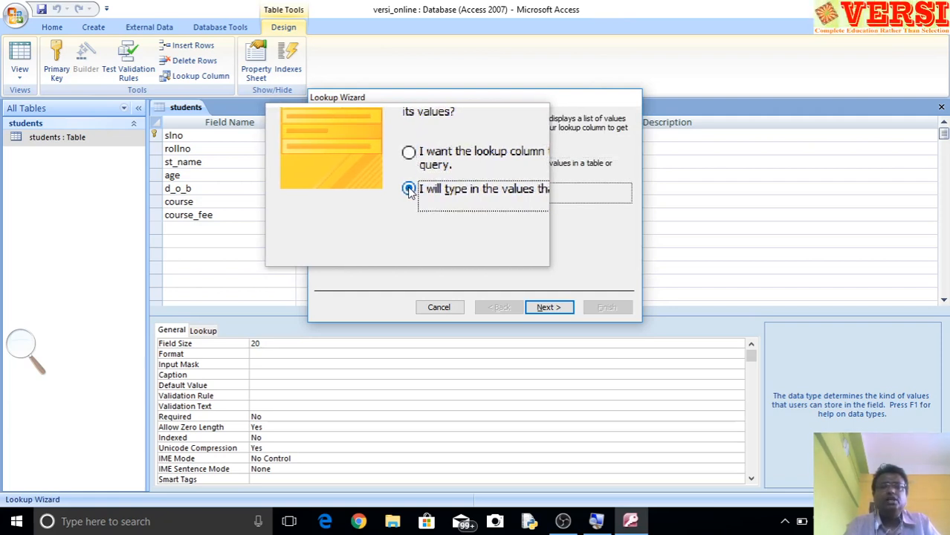
{"action": "left_click", "coordinate": [544, 310]}
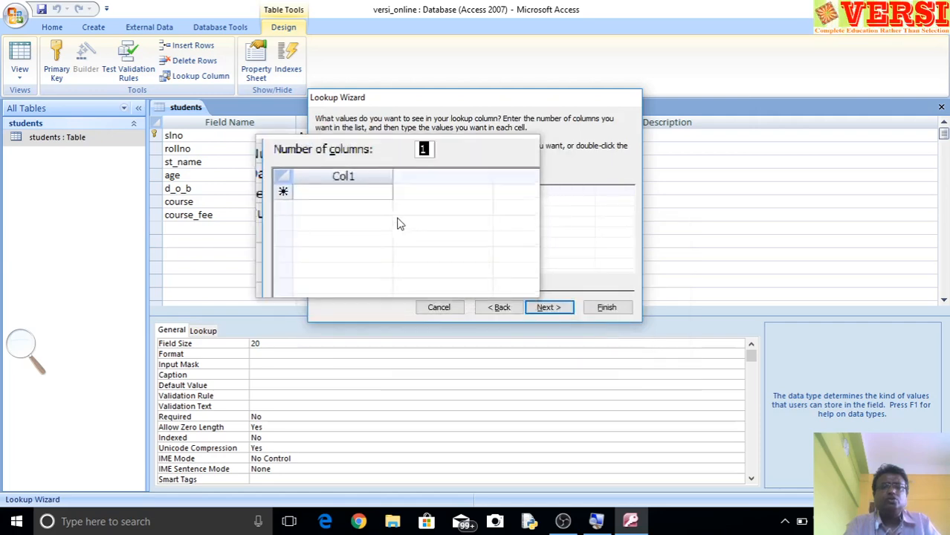
List PGDCA, DOA, DCA AND DTP and ADCA as the lookup values in one column and finish the wizard with the label course
{"action": "left_click", "coordinate": [370, 198]}
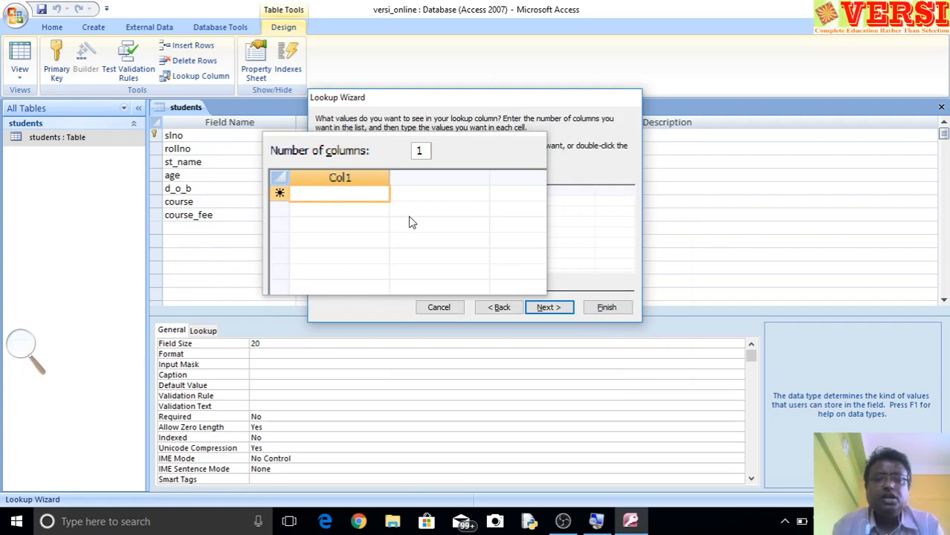
{"action": "key", "text": "Caps_Lock"}
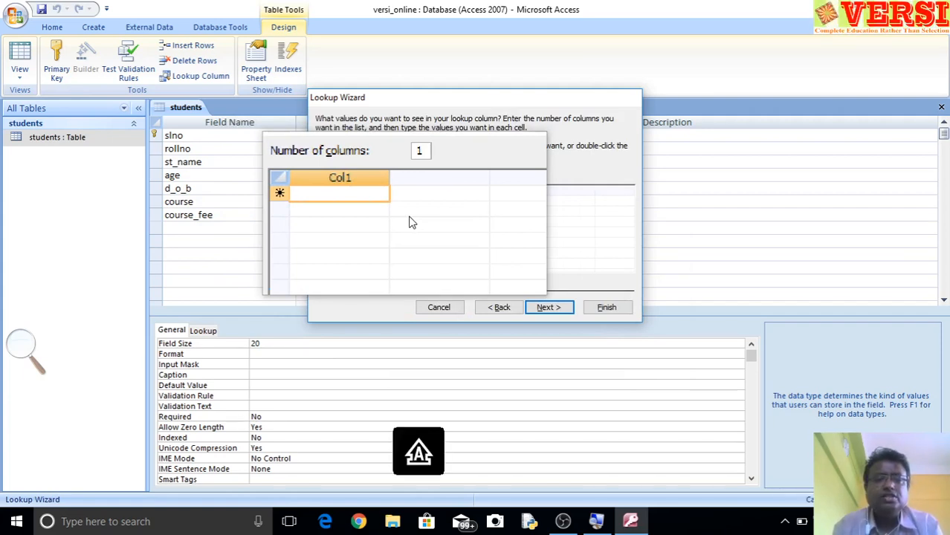
{"action": "type", "text": "P"}
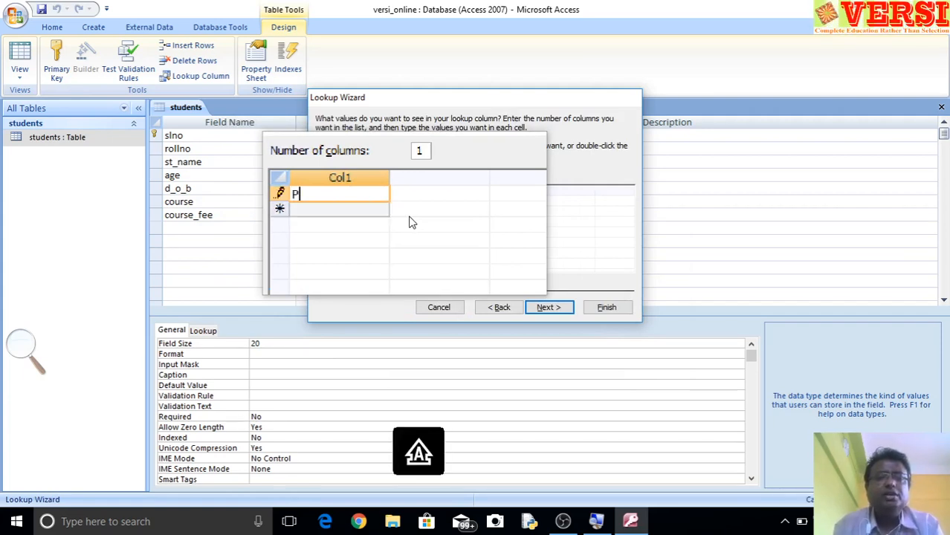
{"action": "type", "text": "GDCA"}
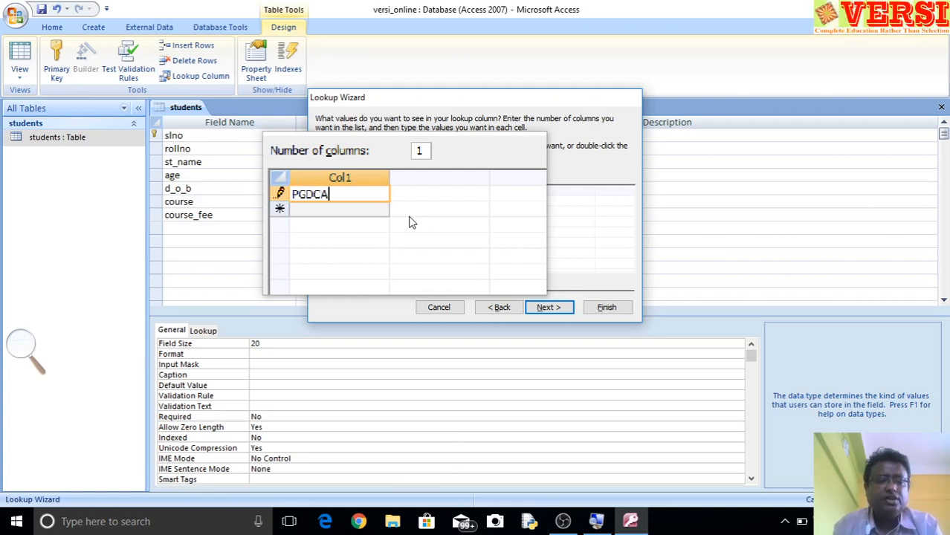
{"action": "key", "text": "Return"}
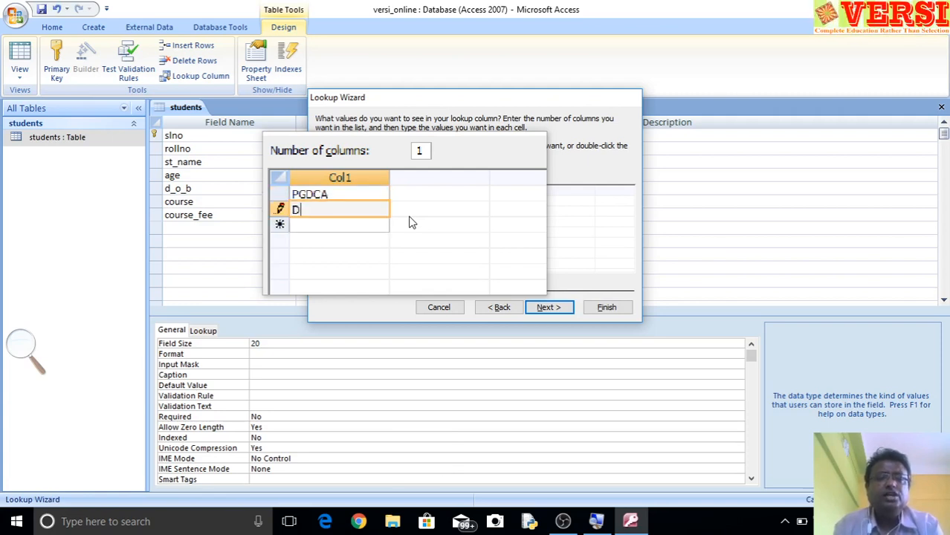
{"action": "key", "text": "Return"}
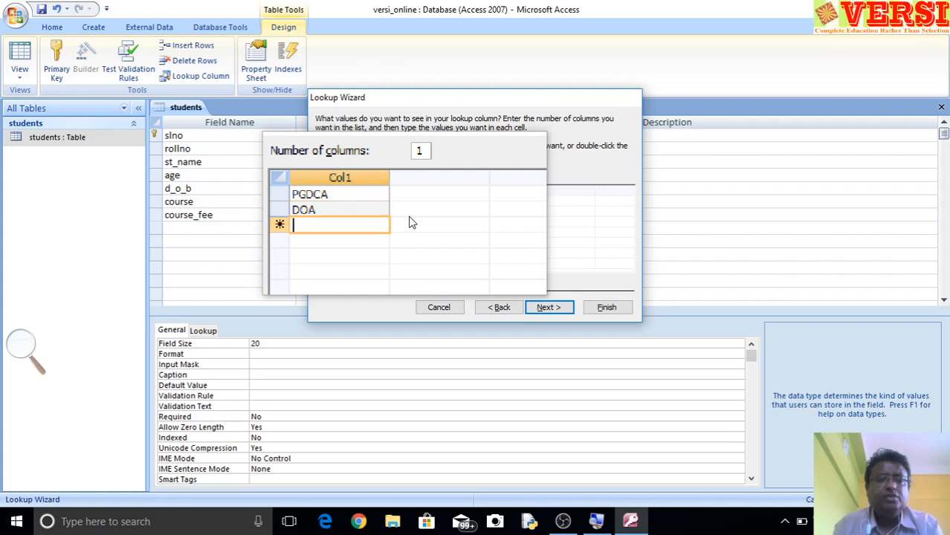
{"action": "type", "text": "DCA"}
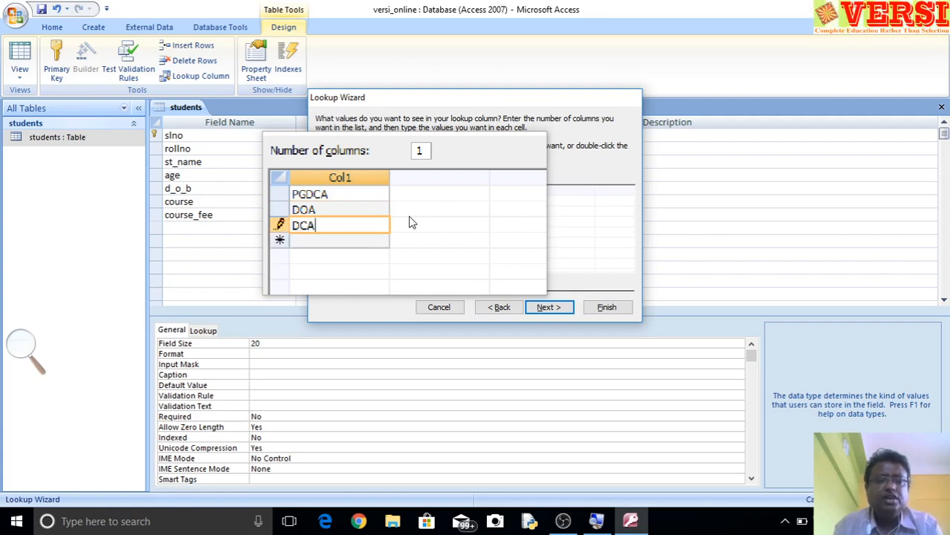
{"action": "type", "text": " AND DTP"}
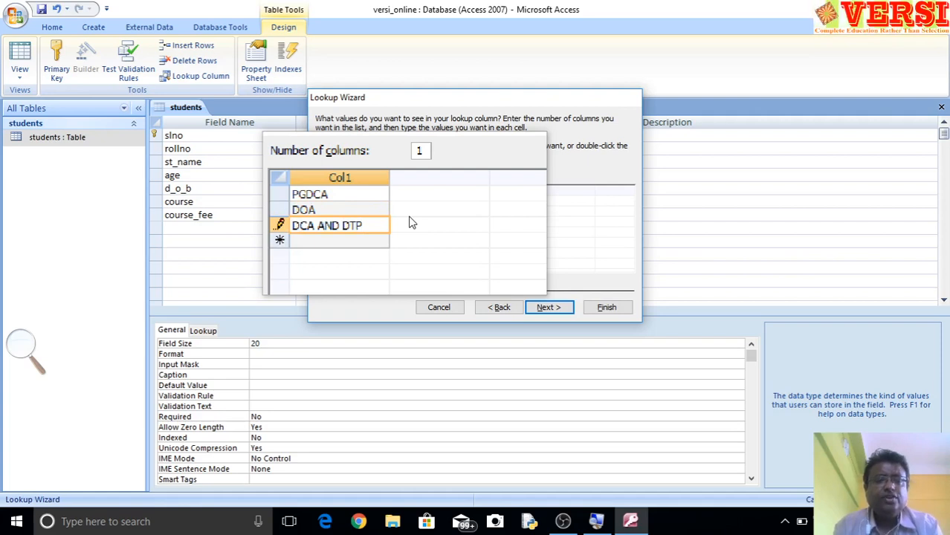
{"action": "key", "text": "Return"}
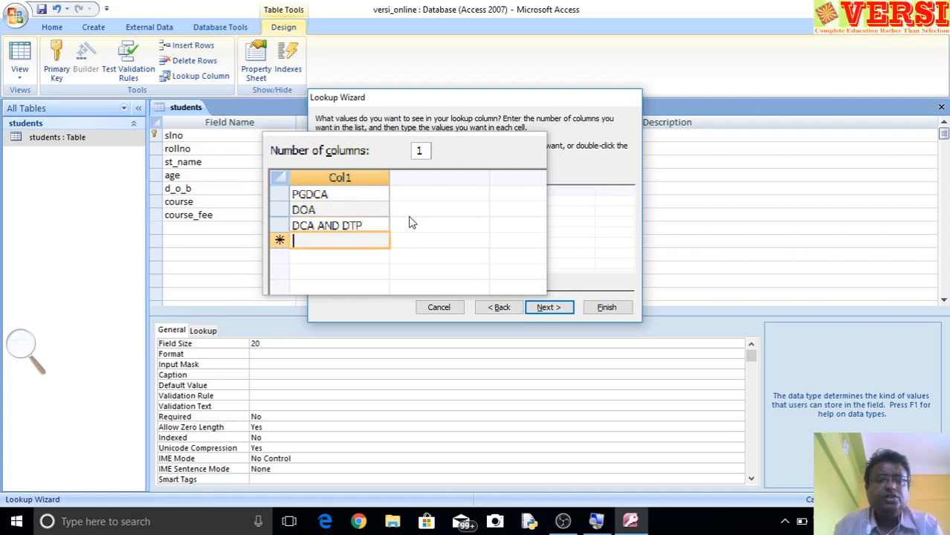
{"action": "type", "text": "ADCA"}
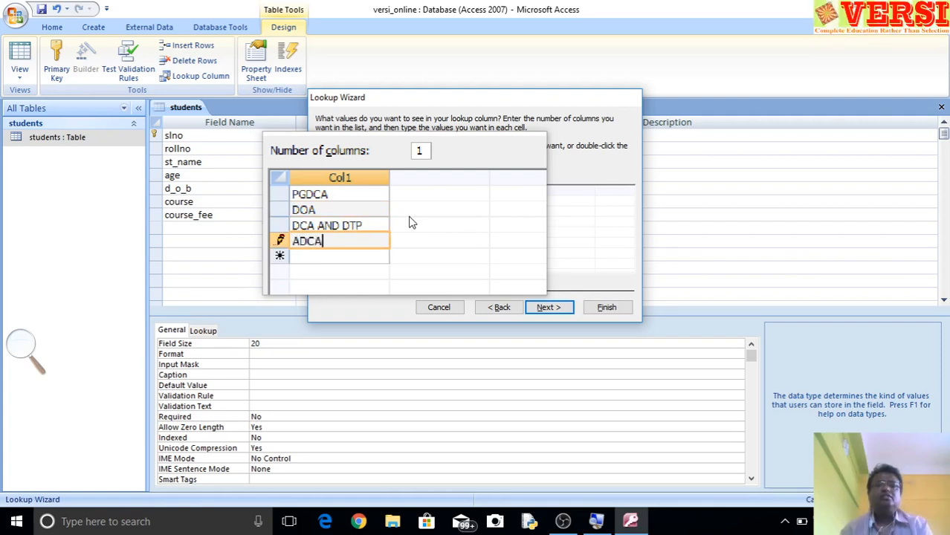
{"action": "left_click", "coordinate": [542, 307]}
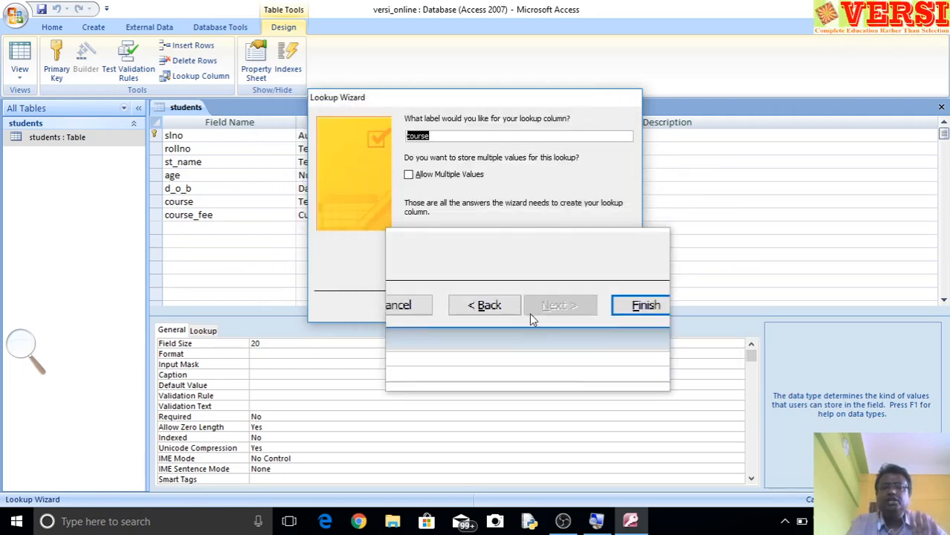
{"action": "left_click", "coordinate": [601, 311]}
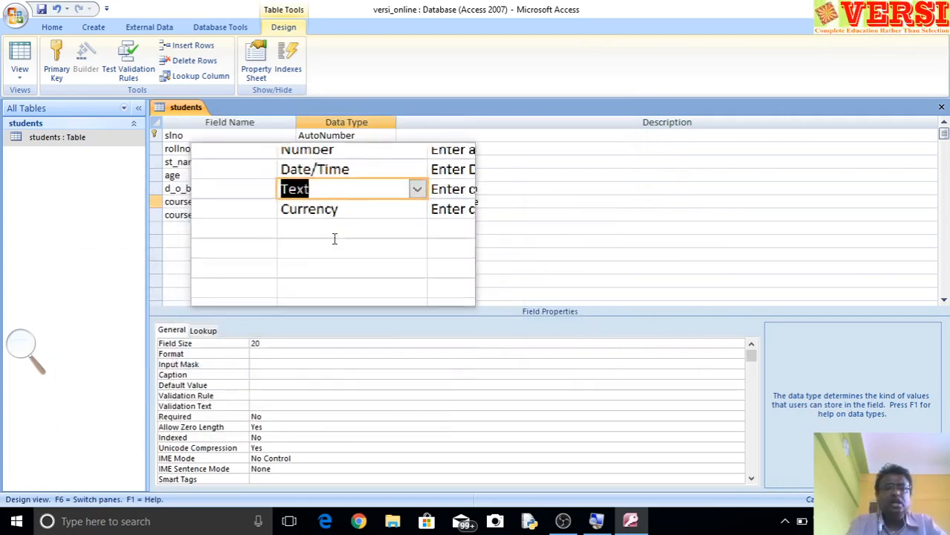
Add "TALLY" to the course field's lookup Row Source and close the students table with its design changes saved
{"action": "left_click", "coordinate": [207, 336]}
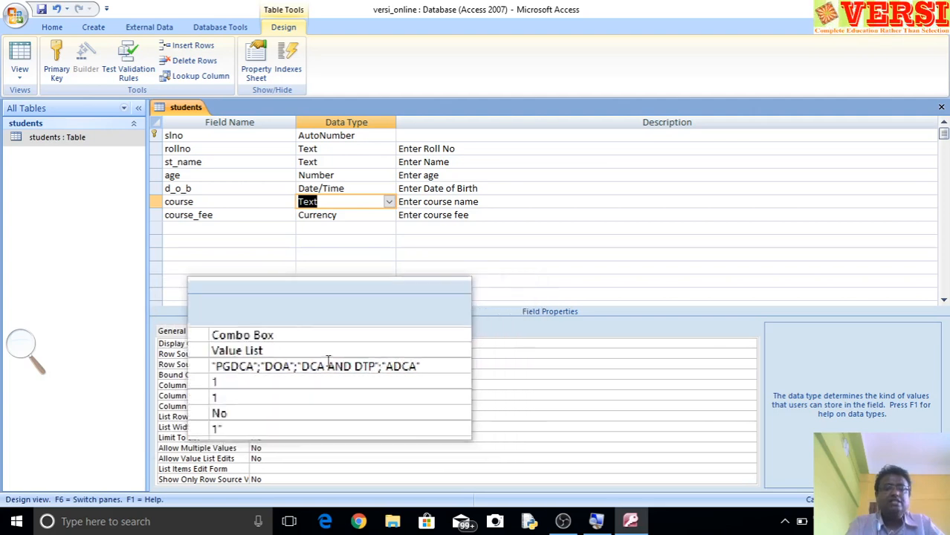
{"action": "left_click", "coordinate": [398, 365]}
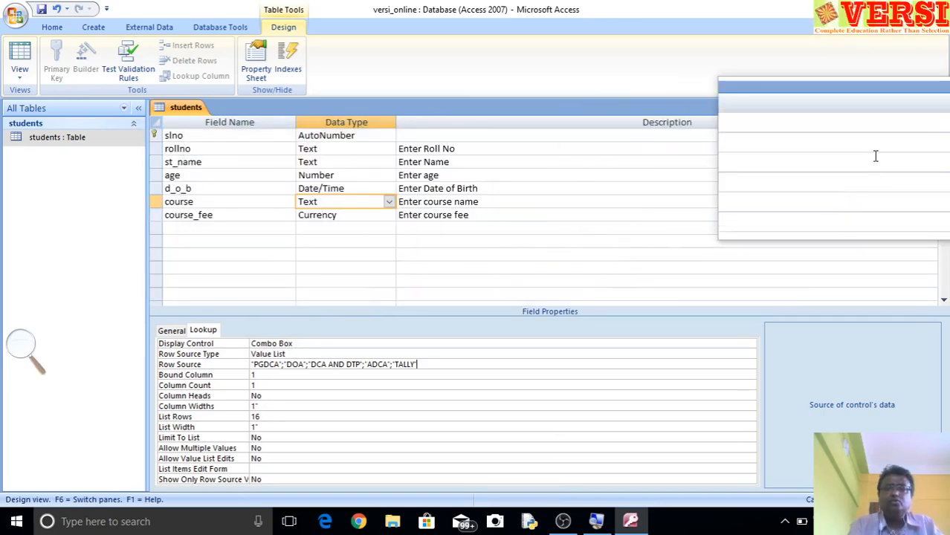
{"action": "left_click", "coordinate": [941, 108]}
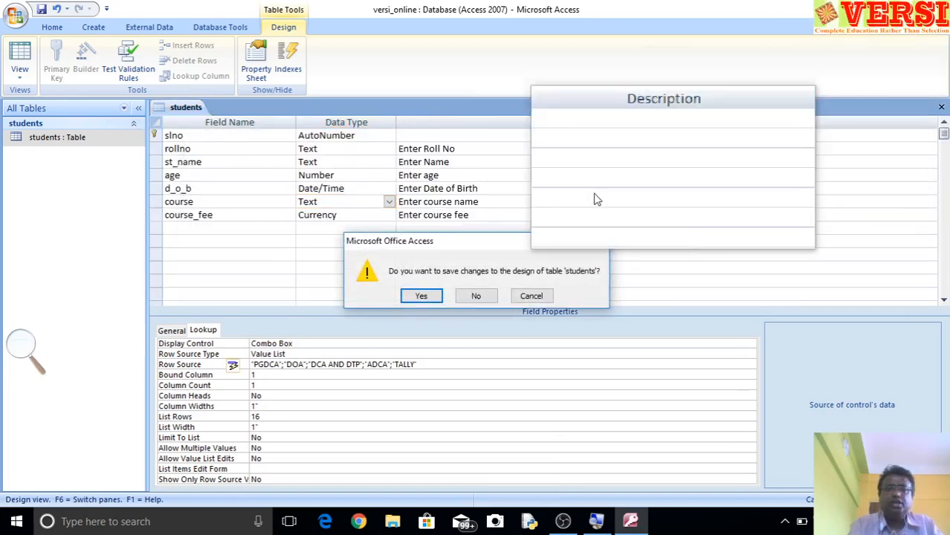
{"action": "left_click", "coordinate": [424, 297]}
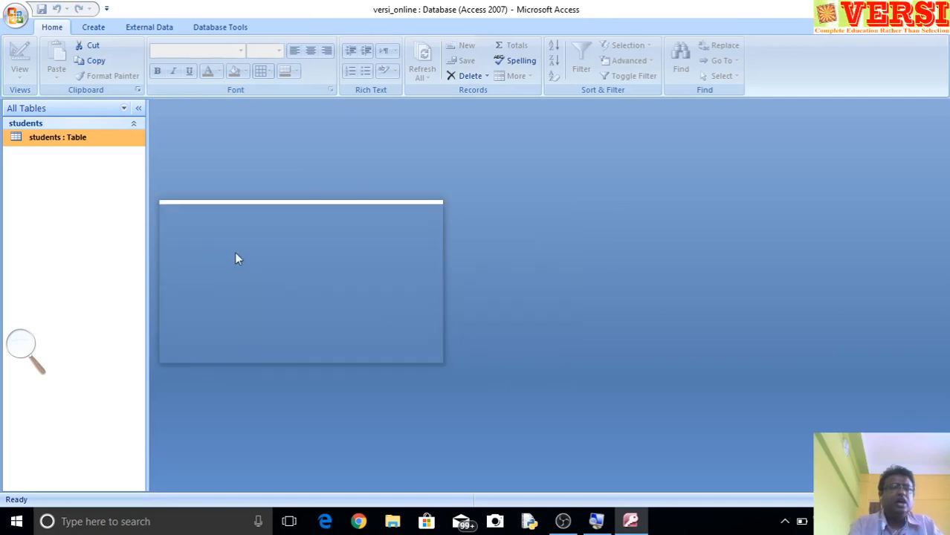
Open the students table in Datasheet View and choose PGDCA from the first record's course list
{"action": "double_click", "coordinate": [47, 140]}
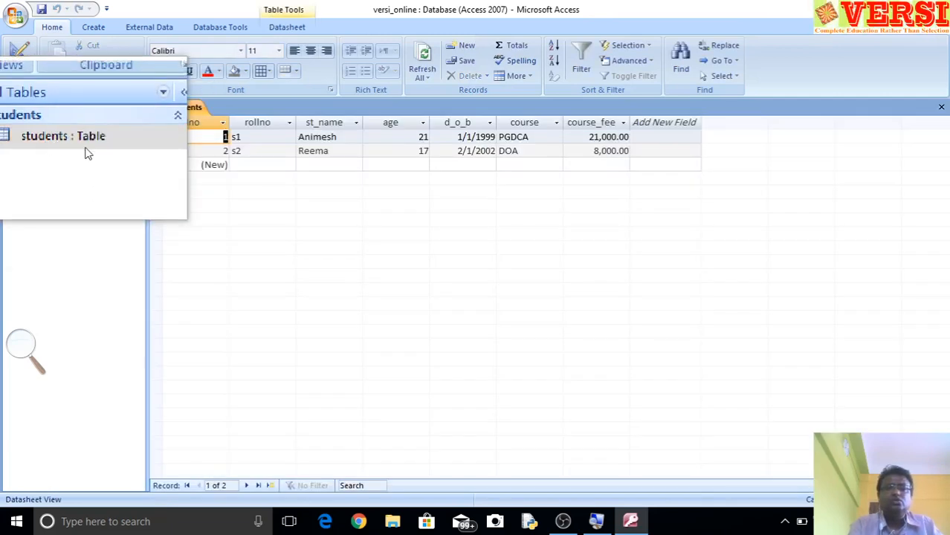
{"action": "left_click", "coordinate": [542, 139]}
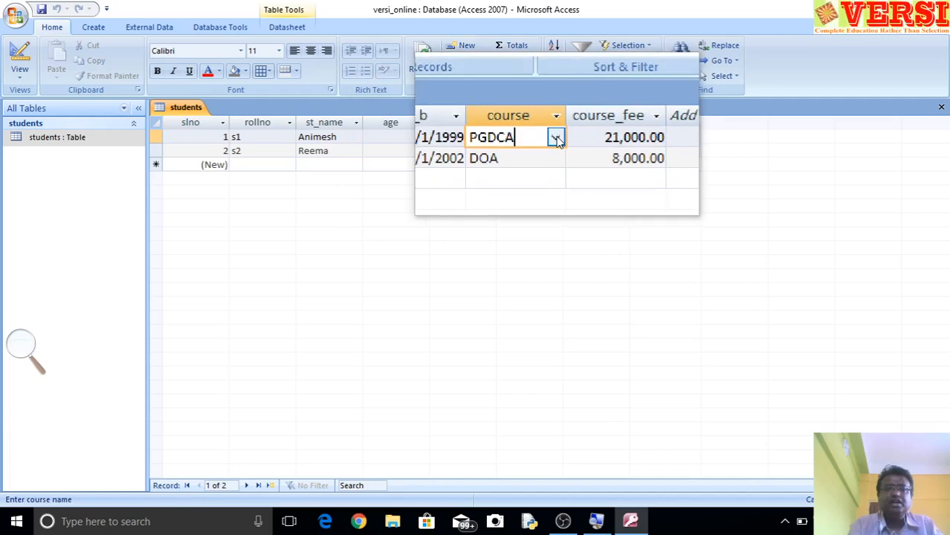
{"action": "left_click", "coordinate": [556, 139]}
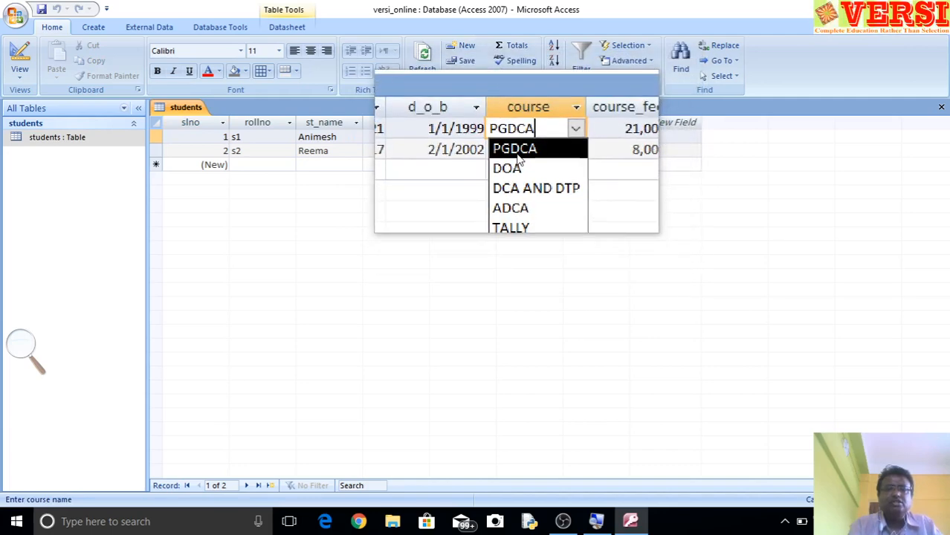
{"action": "left_click", "coordinate": [518, 153]}
Try DCA AND DTP from the lookup list as the second record's course, and change it back to DOA
{"action": "left_click", "coordinate": [524, 151]}
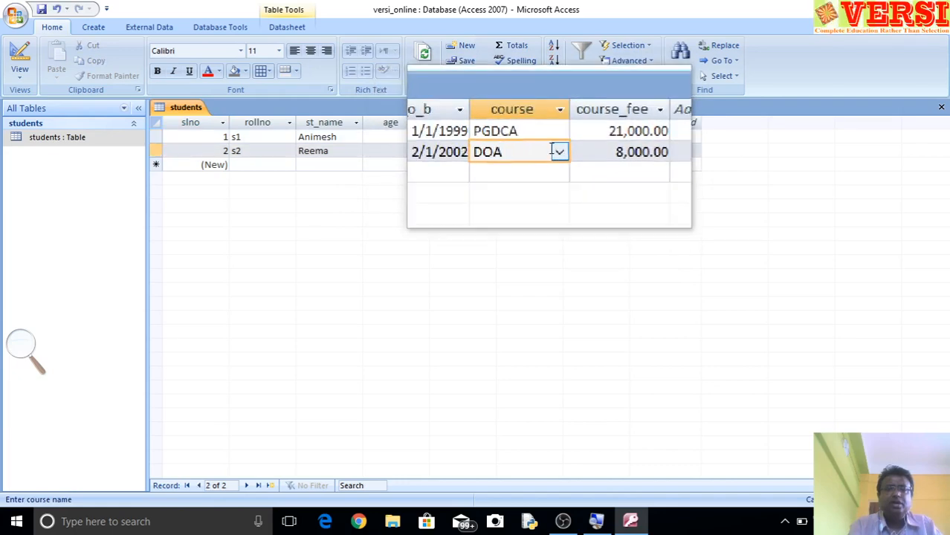
{"action": "left_click", "coordinate": [557, 151]}
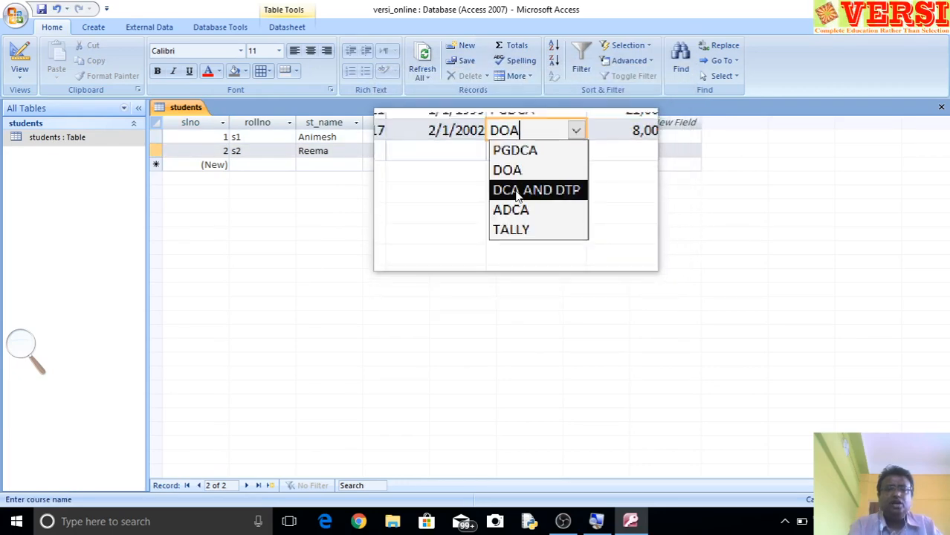
{"action": "left_click", "coordinate": [518, 190]}
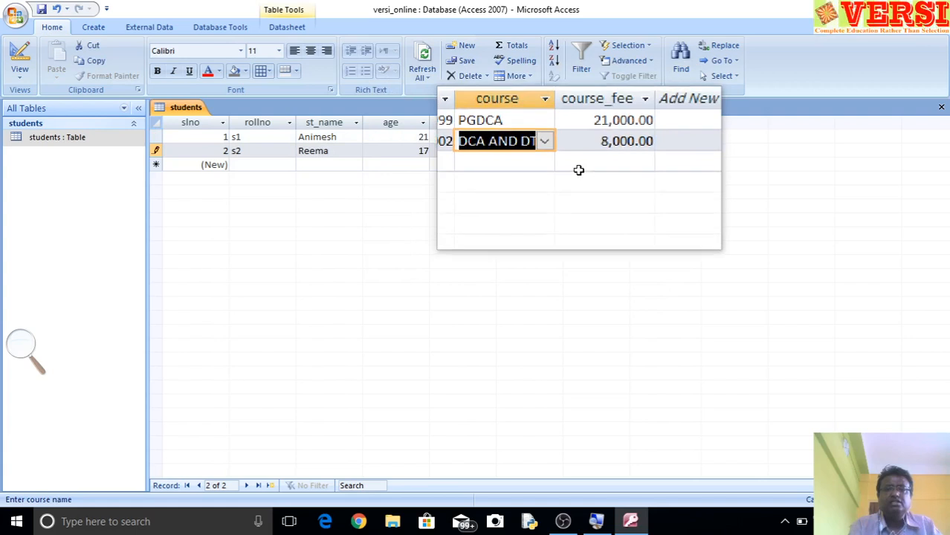
{"action": "left_click", "coordinate": [558, 150]}
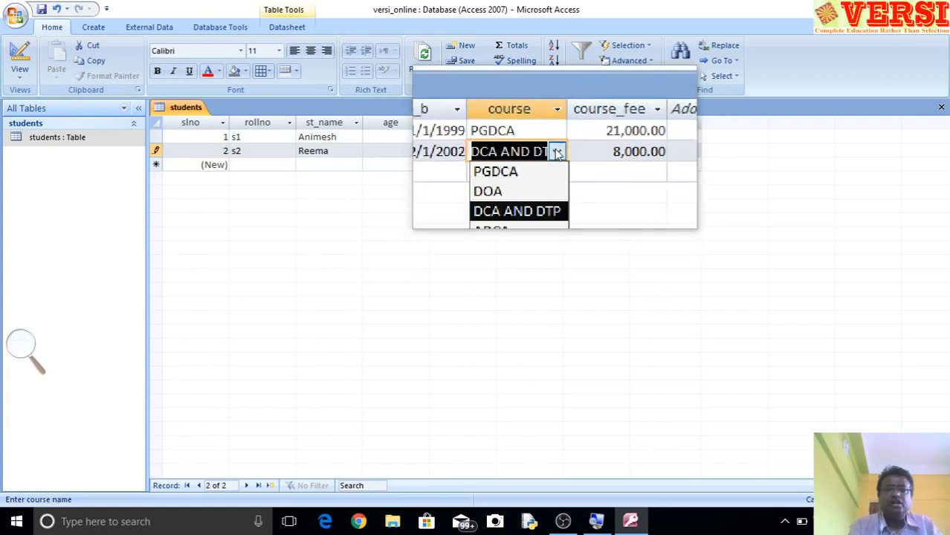
{"action": "left_click", "coordinate": [525, 179]}
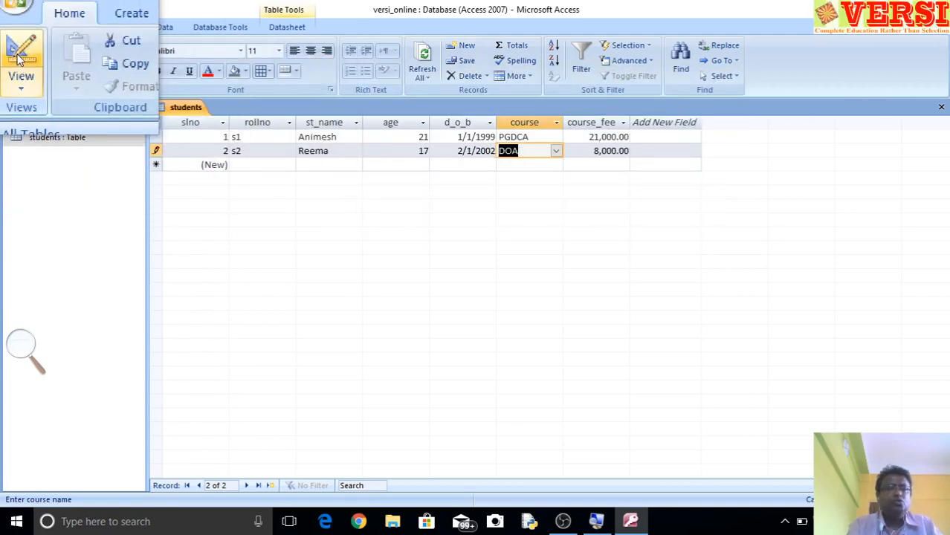
In the students table's Design View, add a field named male below course_fee with the Yes/No data type
{"action": "left_click", "coordinate": [20, 59]}
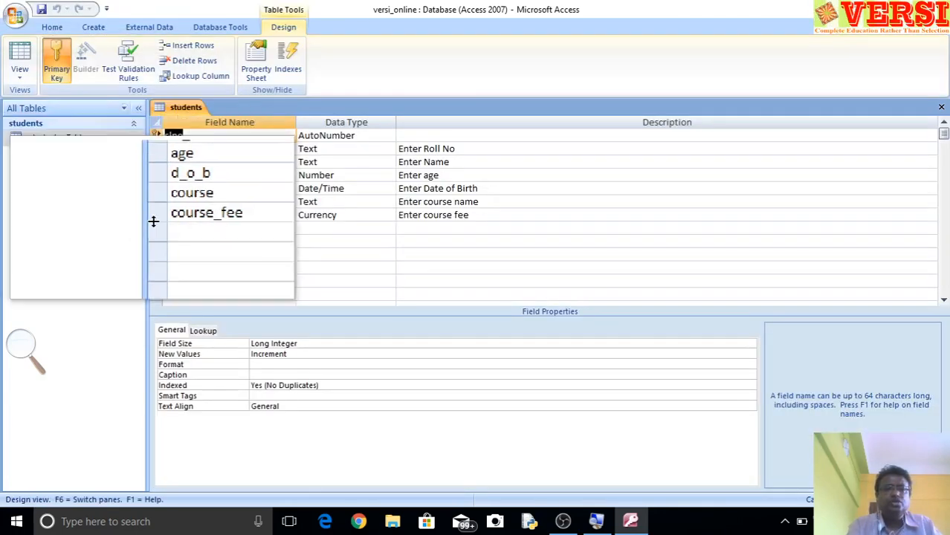
{"action": "left_click", "coordinate": [322, 228]}
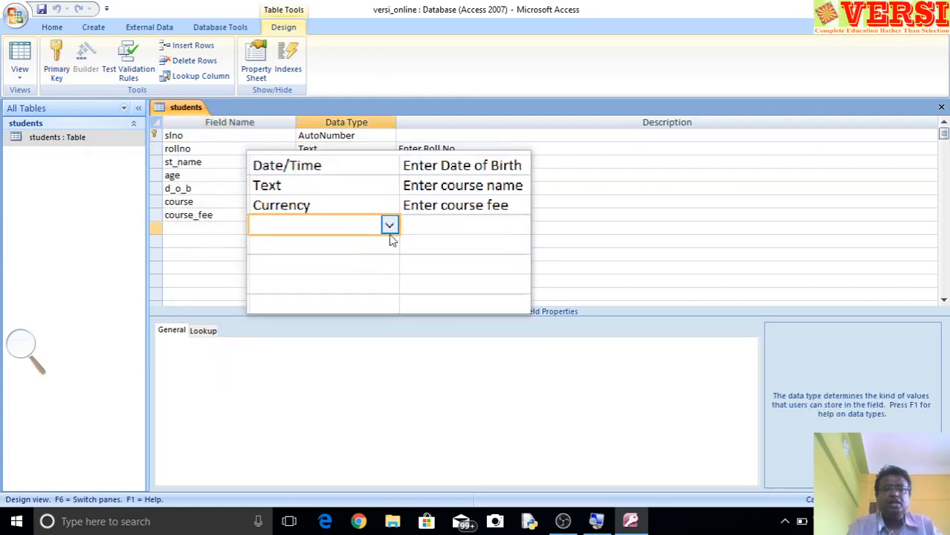
{"action": "left_click", "coordinate": [391, 230]}
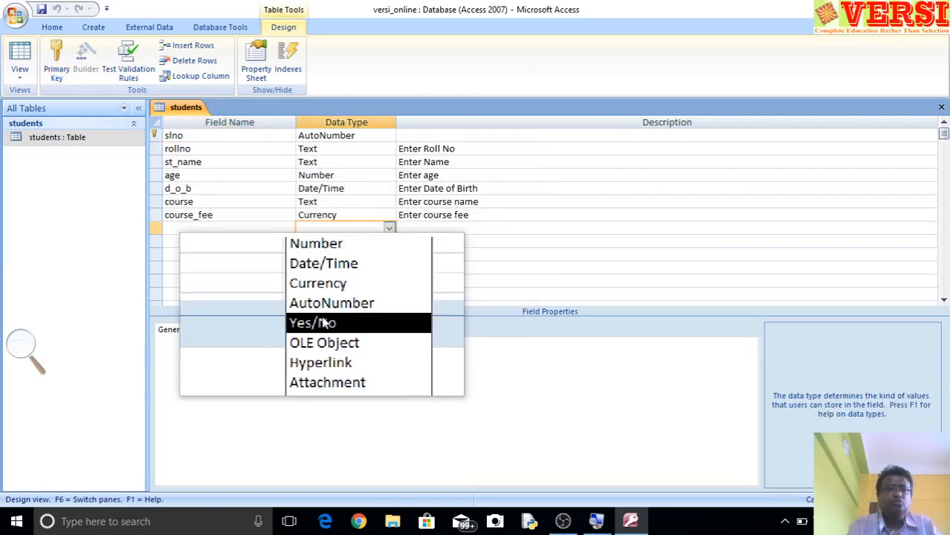
{"action": "left_click", "coordinate": [190, 228]}
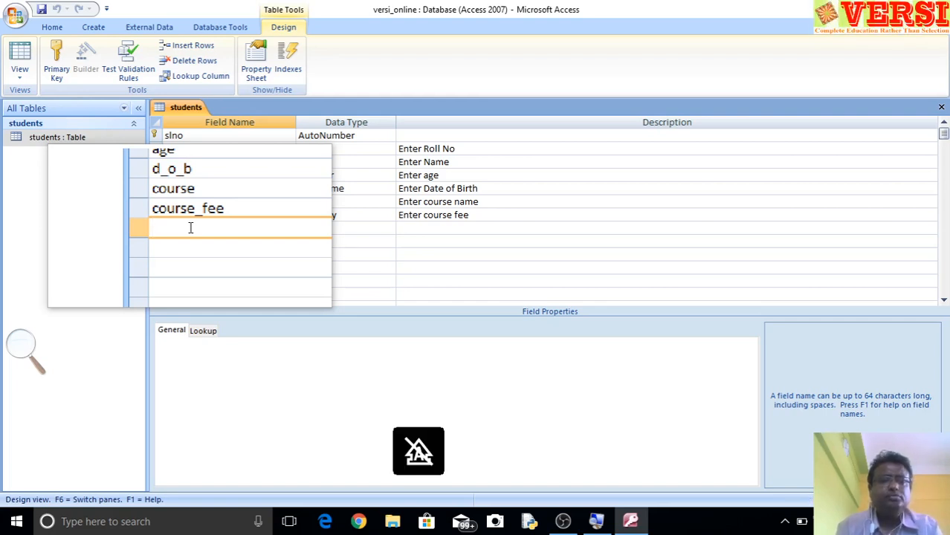
{"action": "type", "text": "male"}
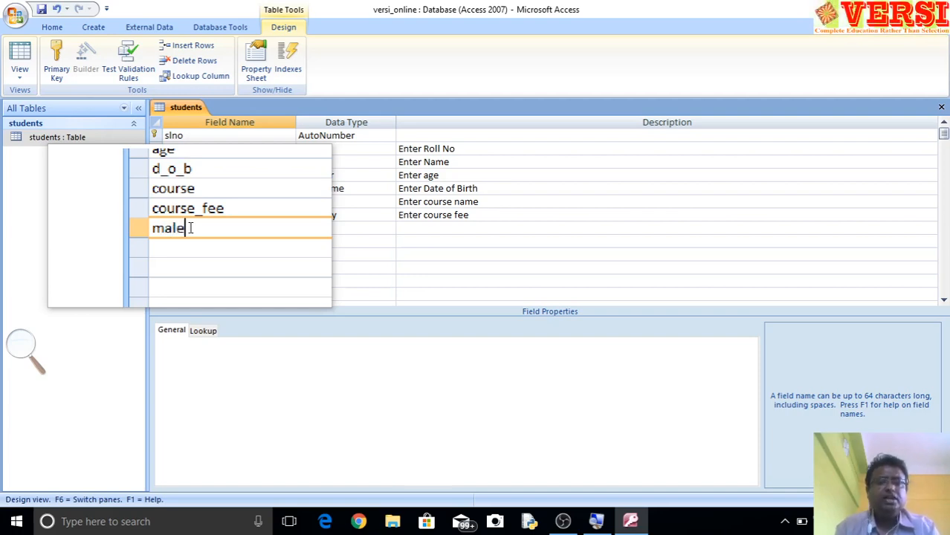
{"action": "key", "text": "Tab"}
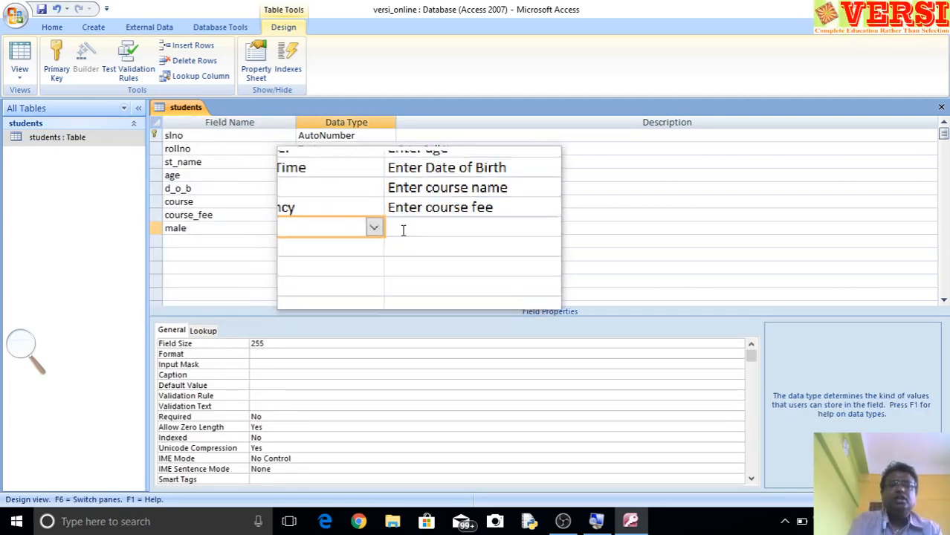
{"action": "left_click", "coordinate": [389, 228]}
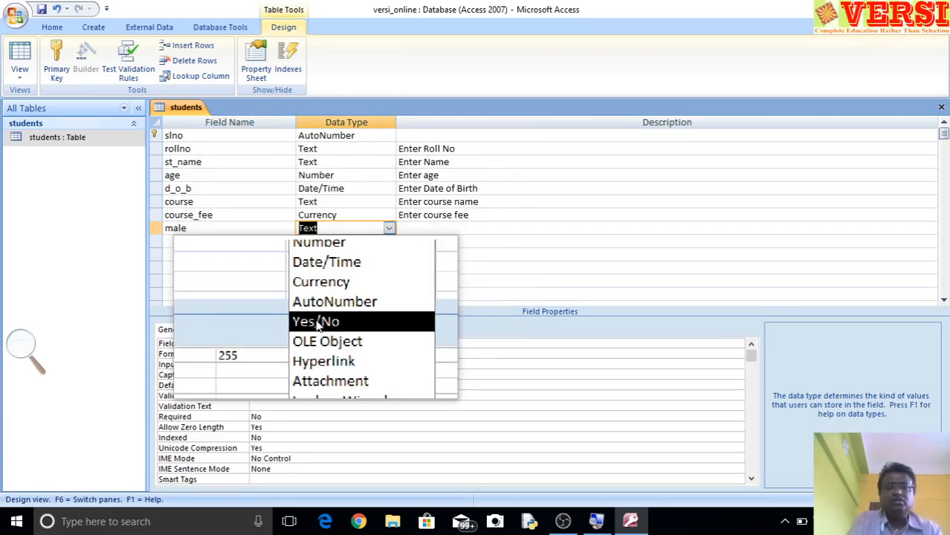
{"action": "left_click", "coordinate": [318, 322]}
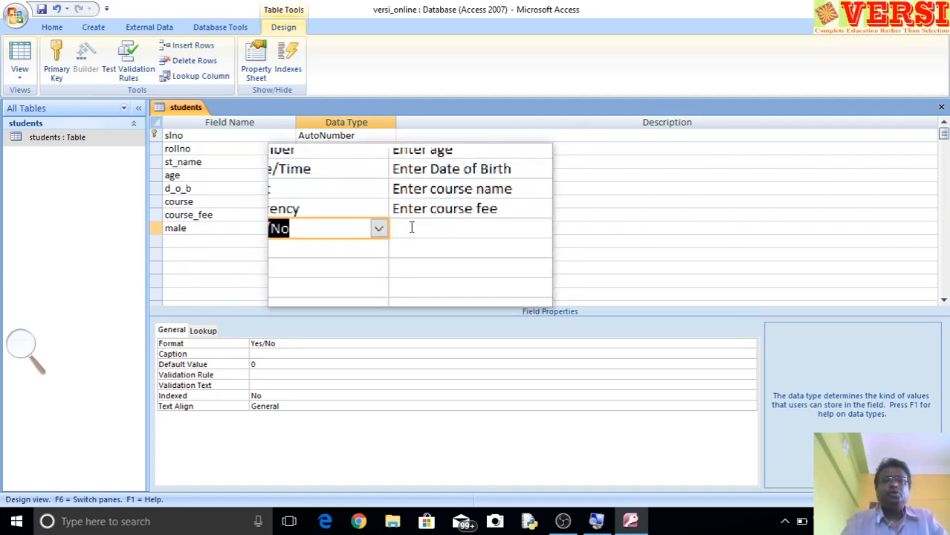
Set the male field's Format property to True/False
{"action": "left_click", "coordinate": [213, 239]}
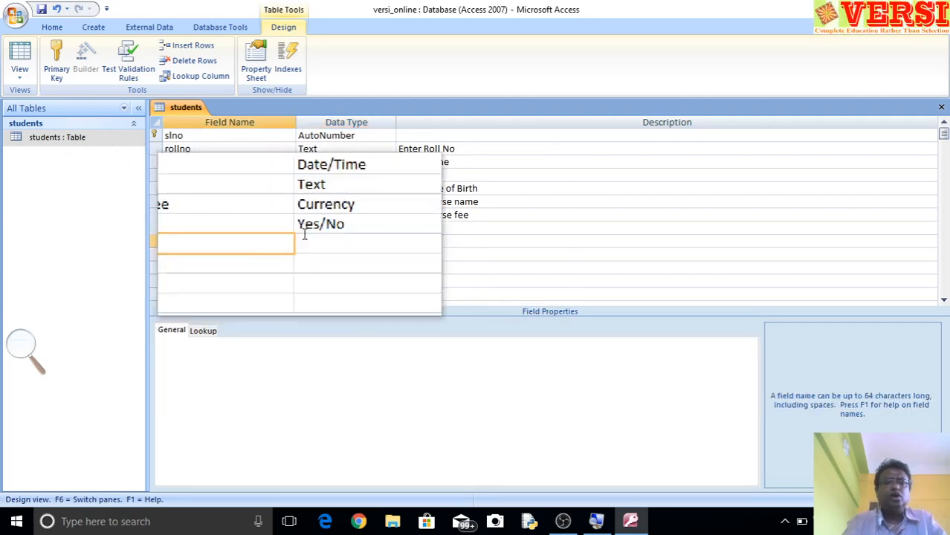
{"action": "left_click", "coordinate": [313, 228]}
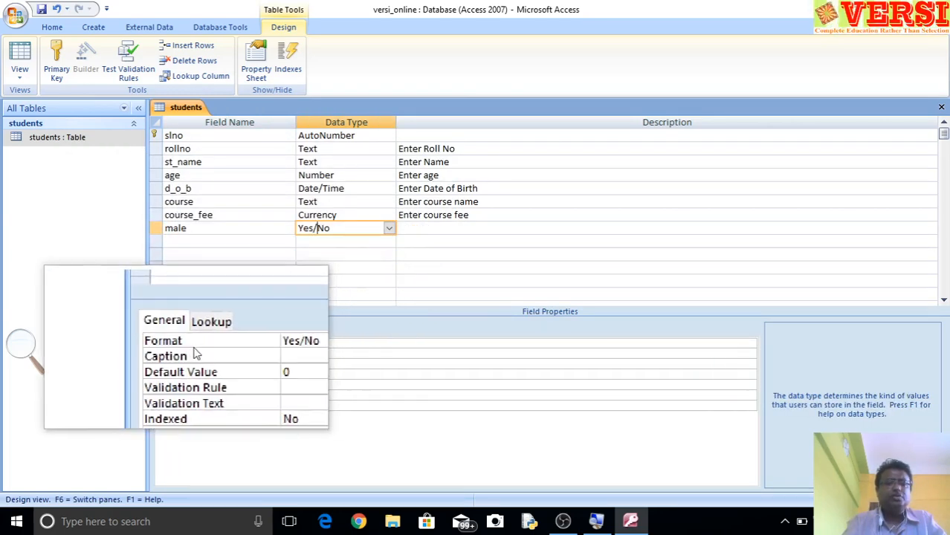
{"action": "left_click", "coordinate": [696, 344]}
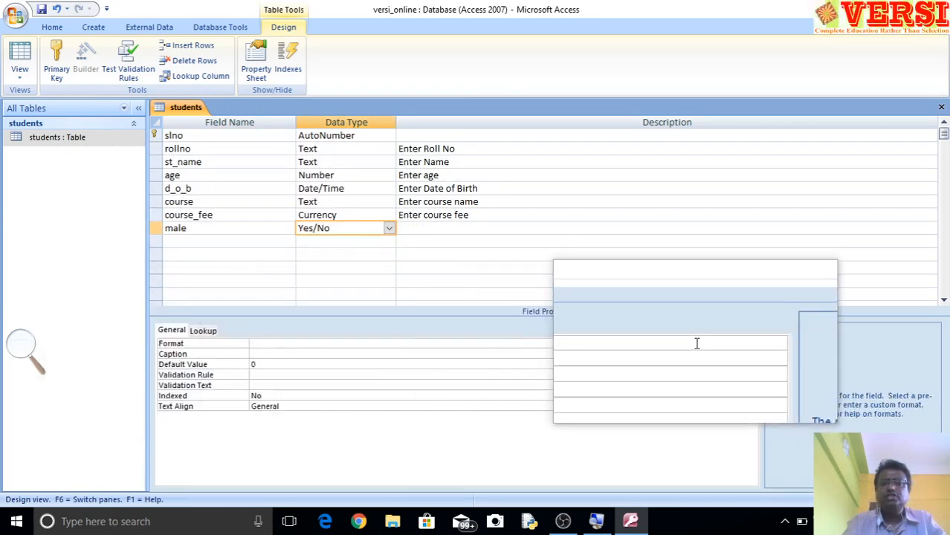
{"action": "left_click", "coordinate": [750, 344]}
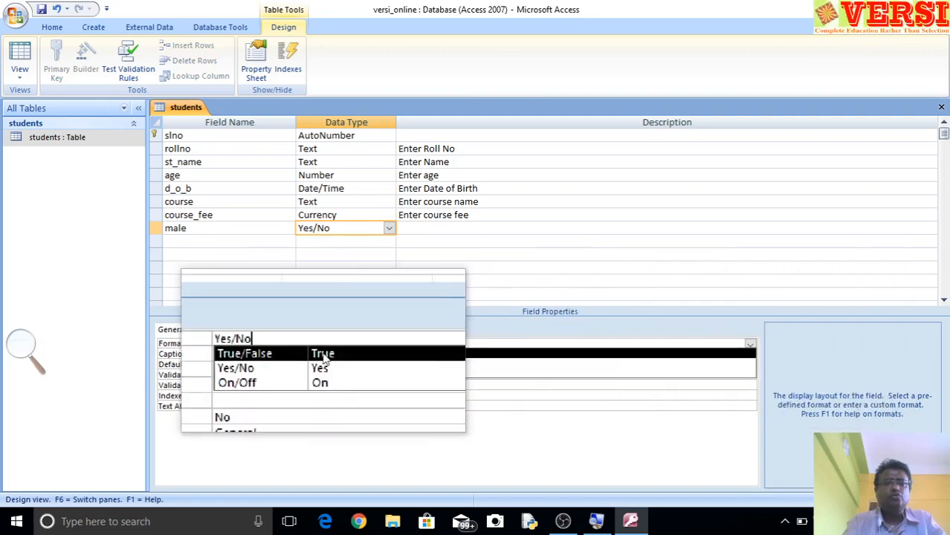
{"action": "left_click", "coordinate": [266, 354]}
Add a field named docs below male with the Attachment data type and look at its Caption property
{"action": "left_click", "coordinate": [212, 236]}
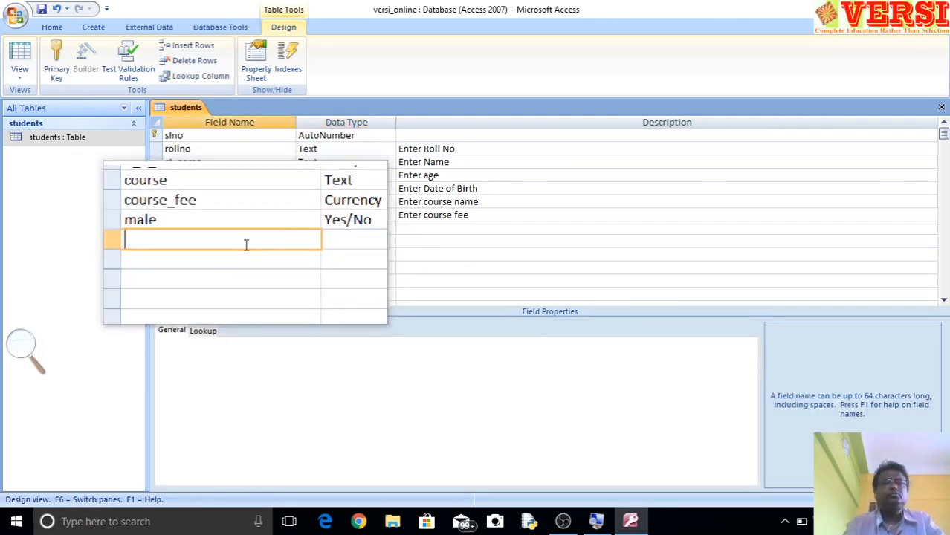
{"action": "left_click", "coordinate": [323, 241]}
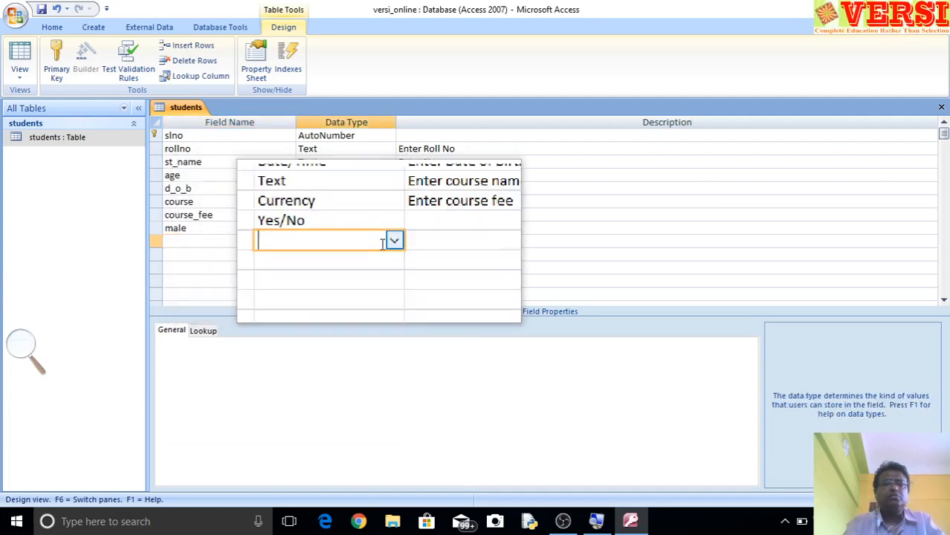
{"action": "left_click", "coordinate": [388, 241]}
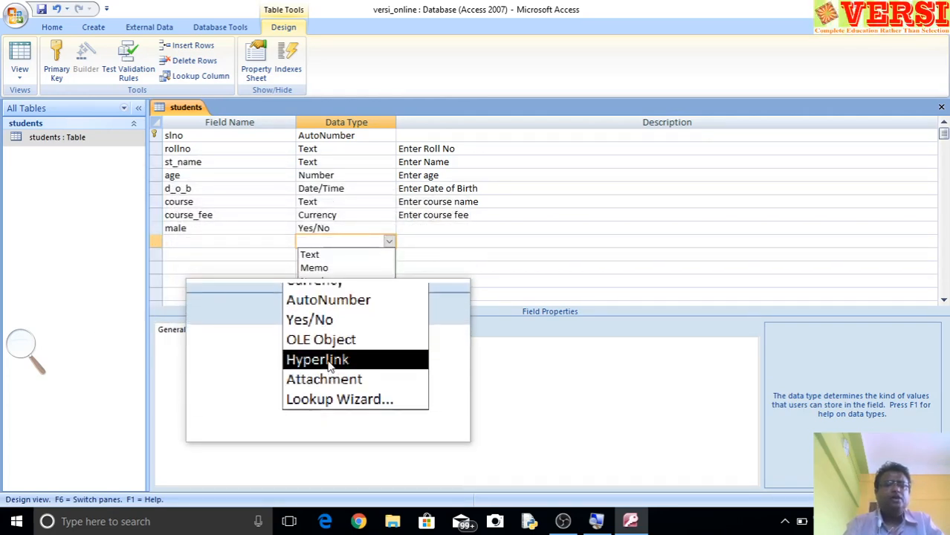
{"action": "left_click", "coordinate": [201, 244]}
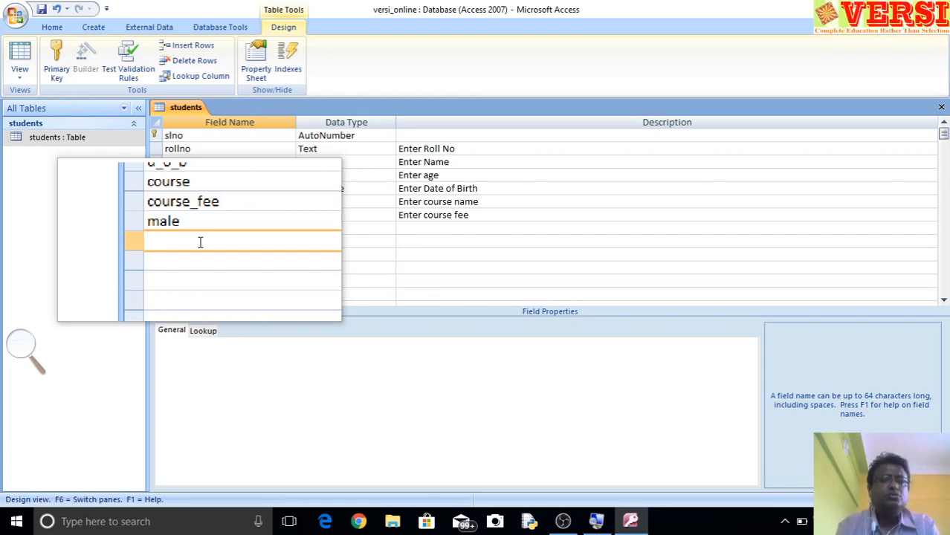
{"action": "type", "text": "docs"}
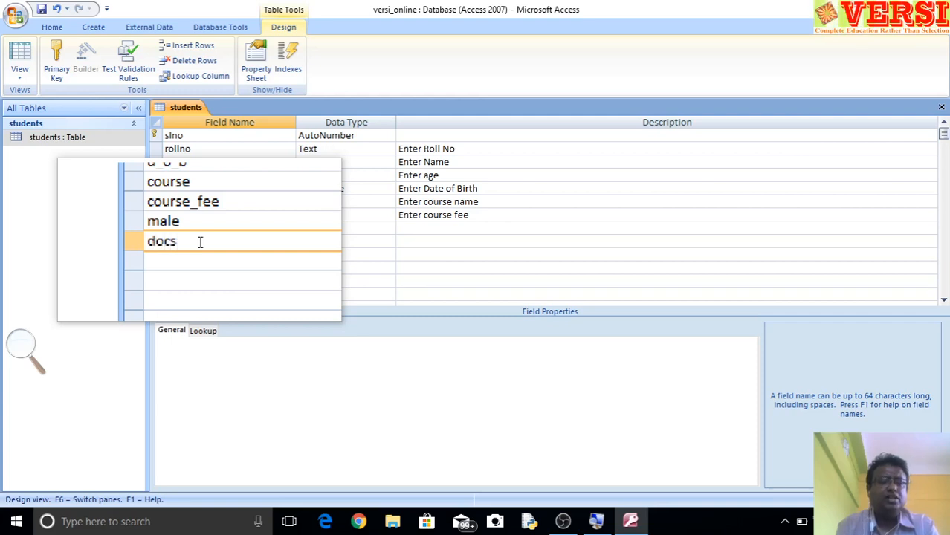
{"action": "key", "text": "Tab"}
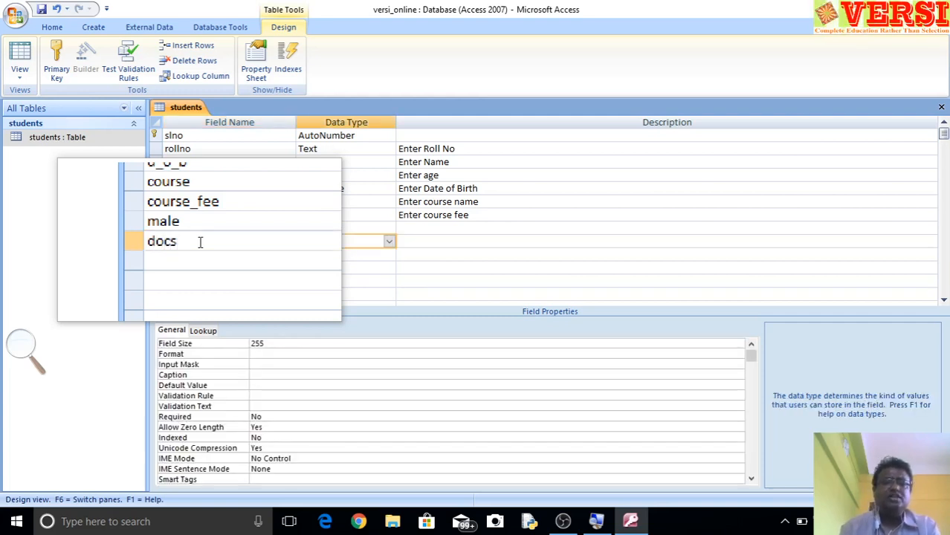
{"action": "left_click", "coordinate": [387, 242]}
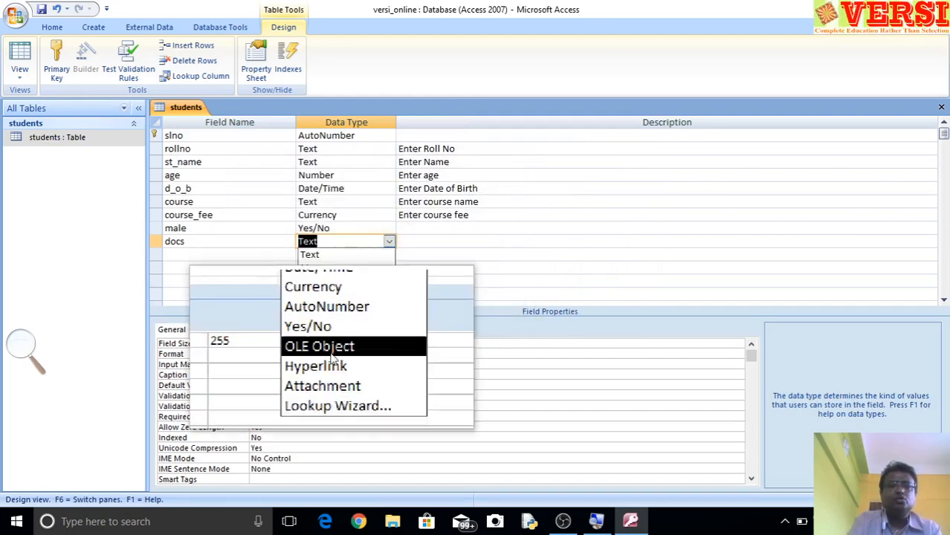
{"action": "left_click", "coordinate": [327, 375]}
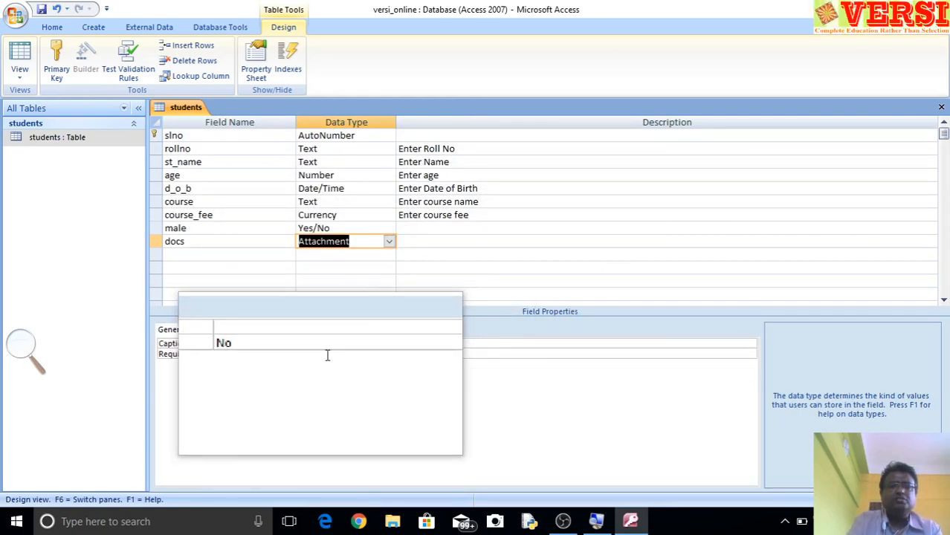
{"action": "left_click", "coordinate": [404, 242]}
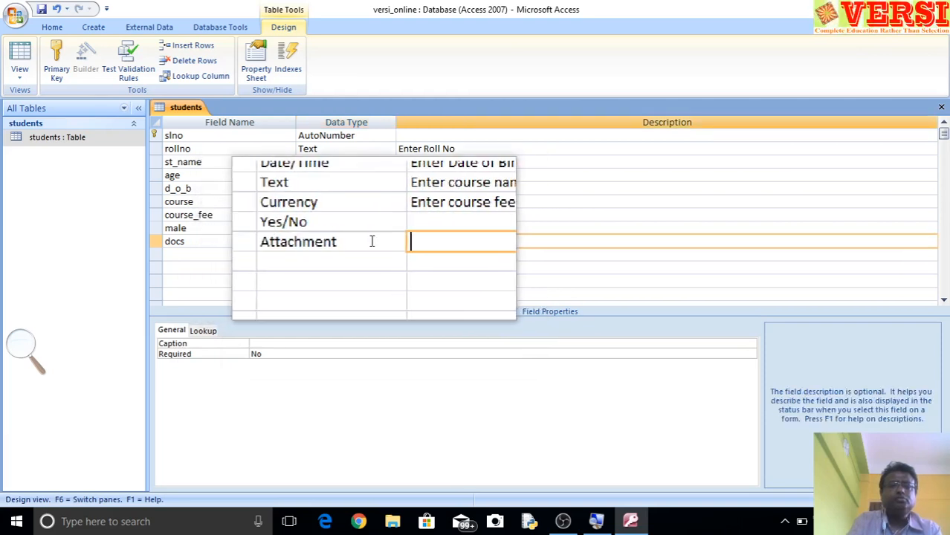
{"action": "left_click", "coordinate": [363, 244]}
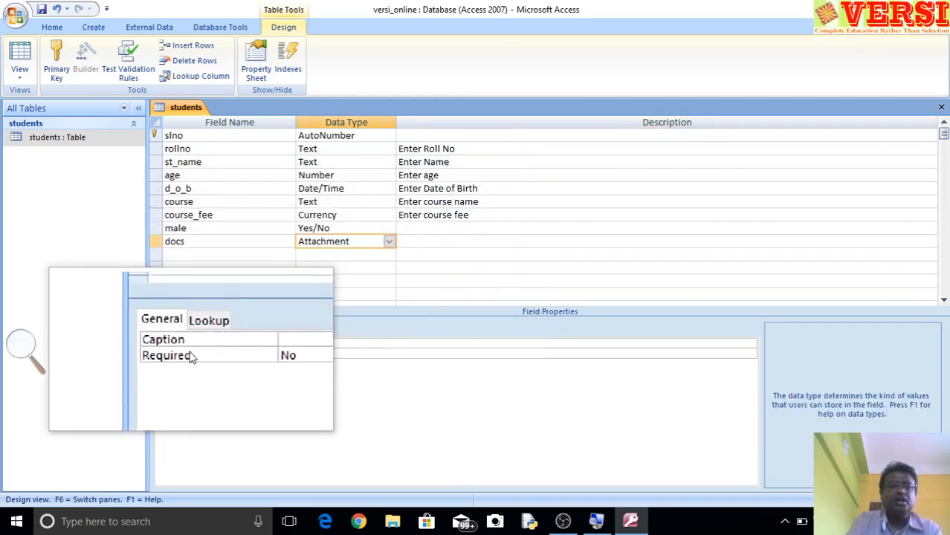
{"action": "left_click", "coordinate": [263, 344]}
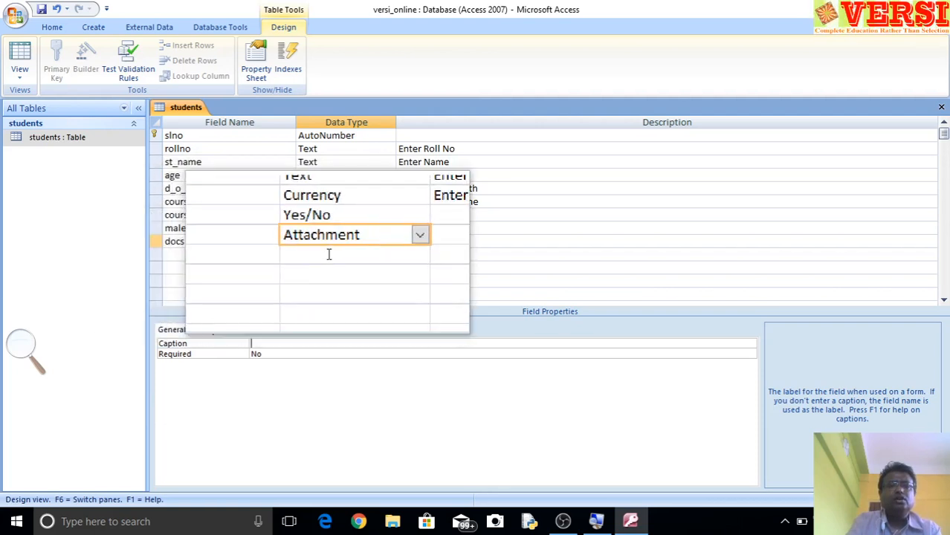
Add a field named email below docs with the Hyperlink data type
{"action": "left_click", "coordinate": [254, 255]}
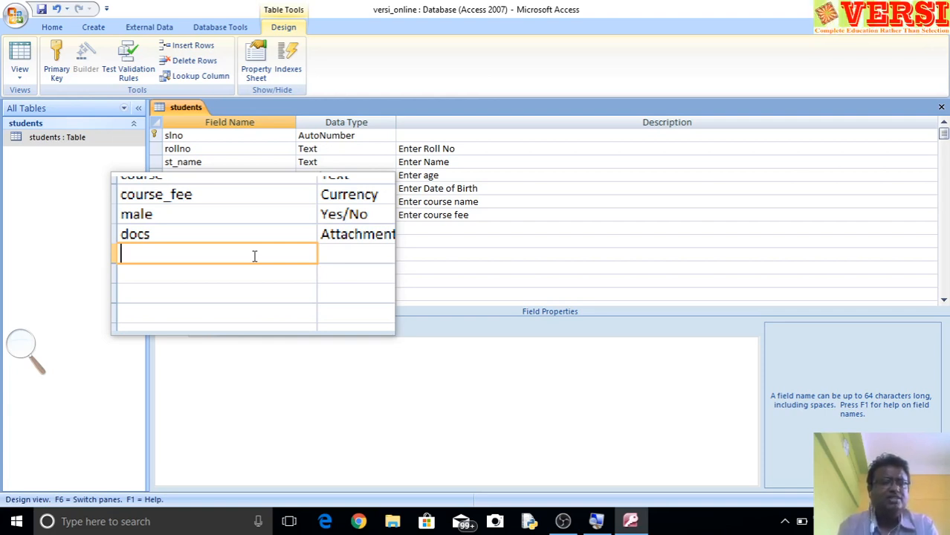
{"action": "type", "text": "email"}
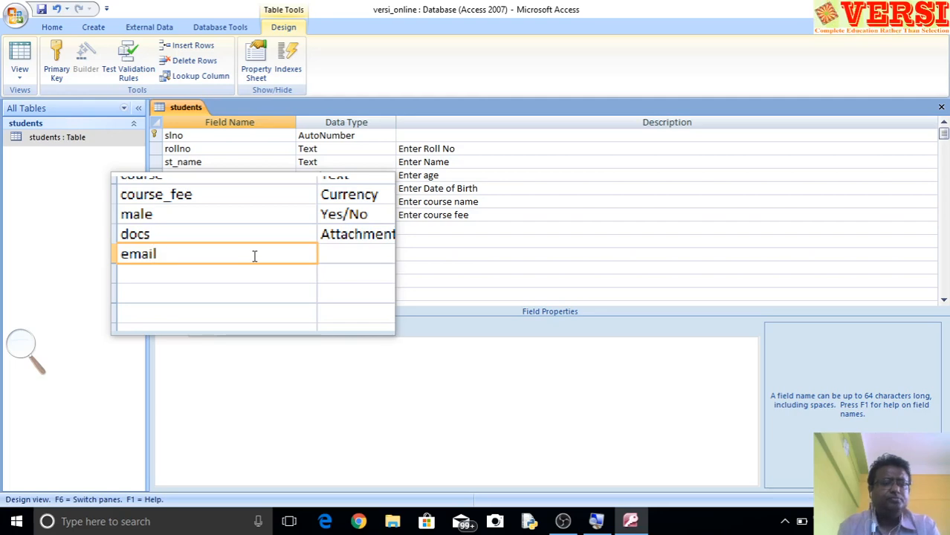
{"action": "key", "text": "Tab"}
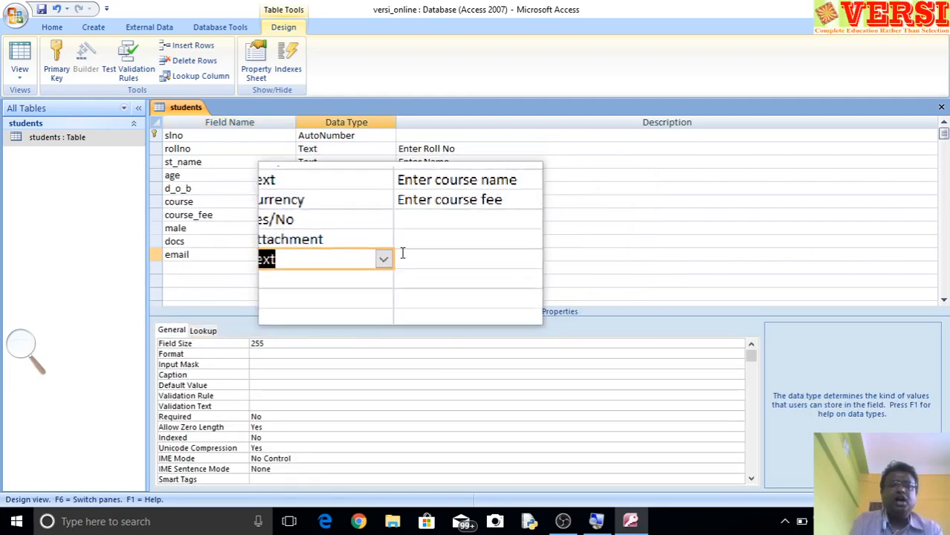
{"action": "left_click", "coordinate": [390, 255]}
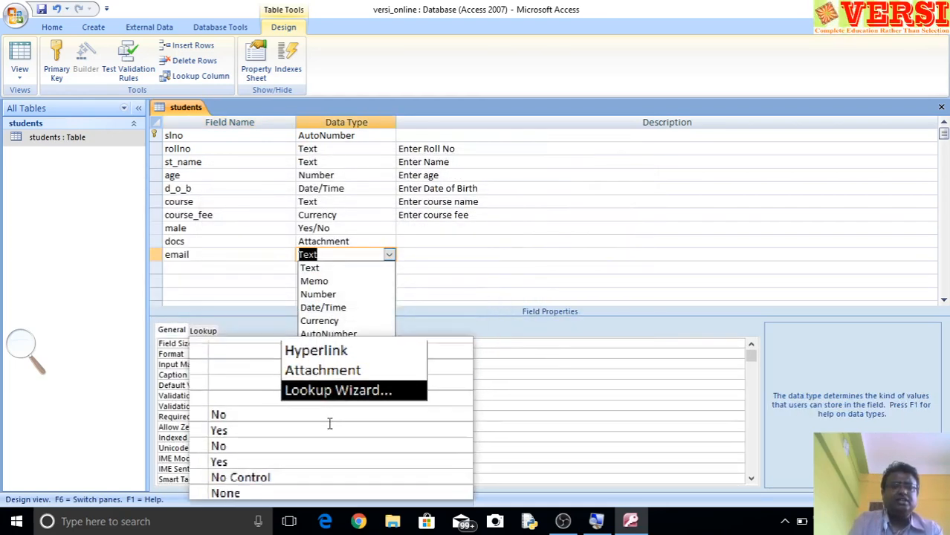
{"action": "left_click", "coordinate": [321, 376]}
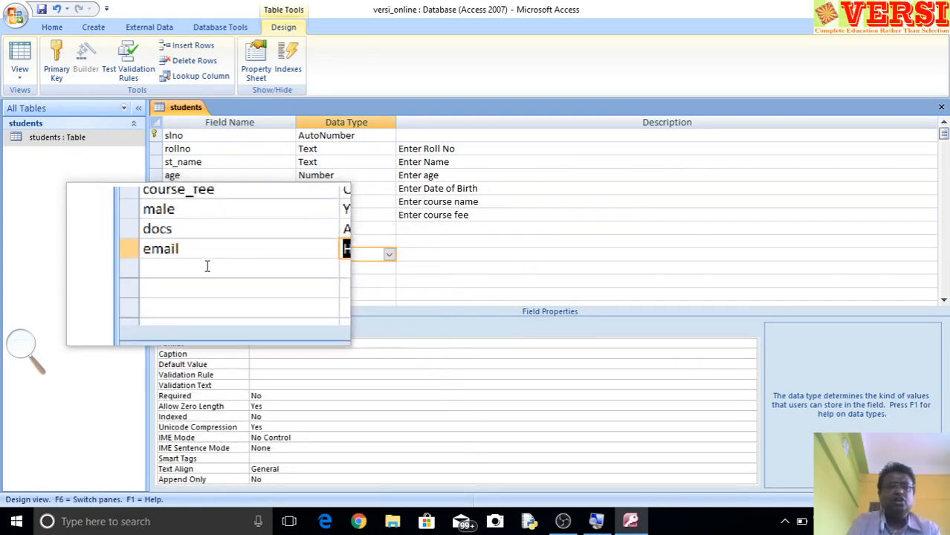
Add a field named photo below email with the OLE Object data type
{"action": "left_click", "coordinate": [199, 266]}
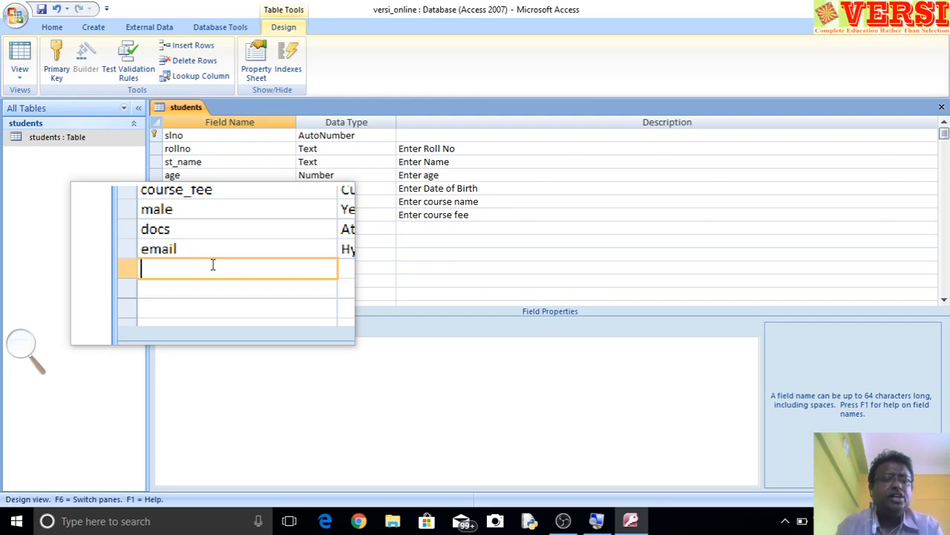
{"action": "type", "text": "photo"}
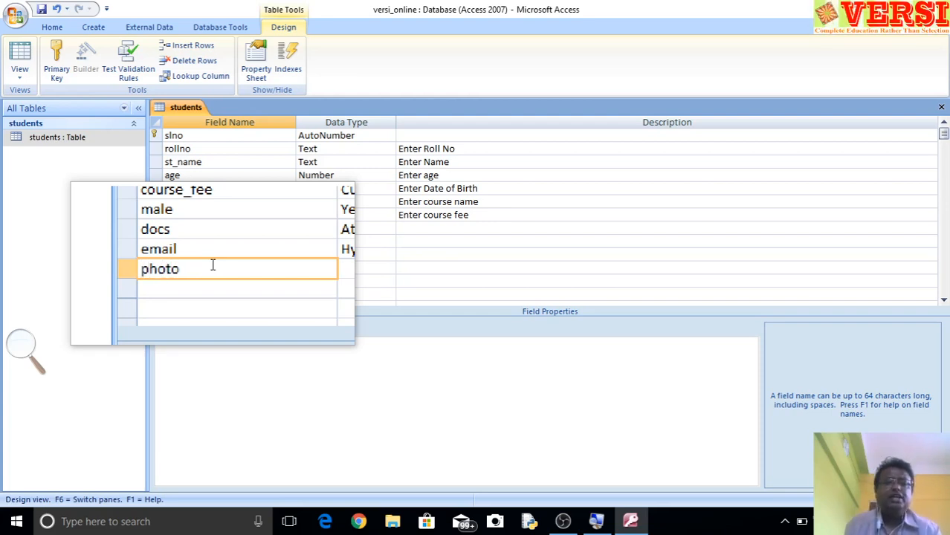
{"action": "left_click", "coordinate": [340, 269]}
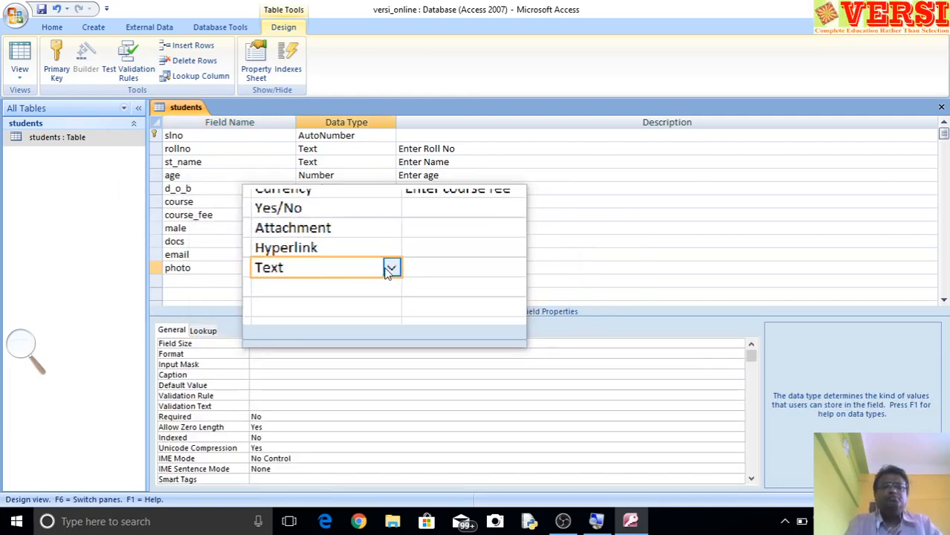
{"action": "left_click", "coordinate": [391, 269]}
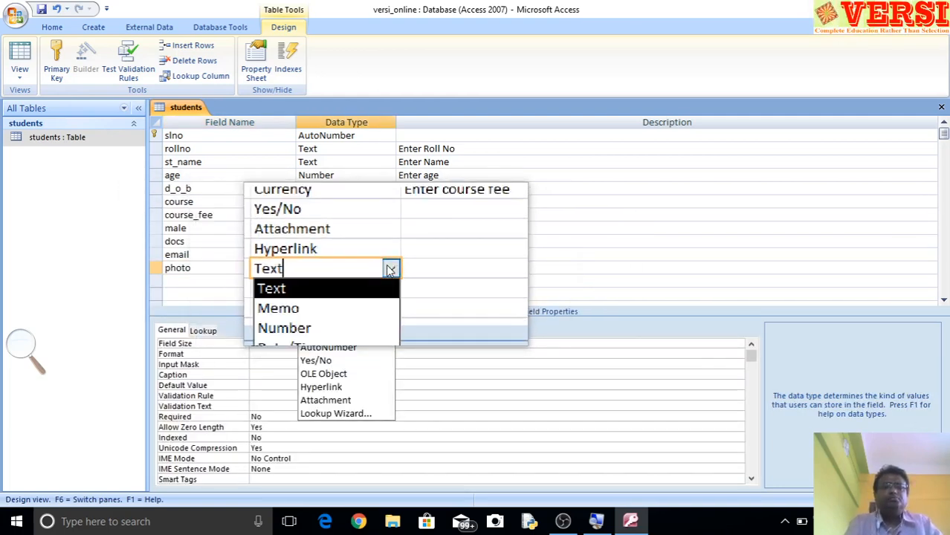
{"action": "left_click", "coordinate": [325, 379]}
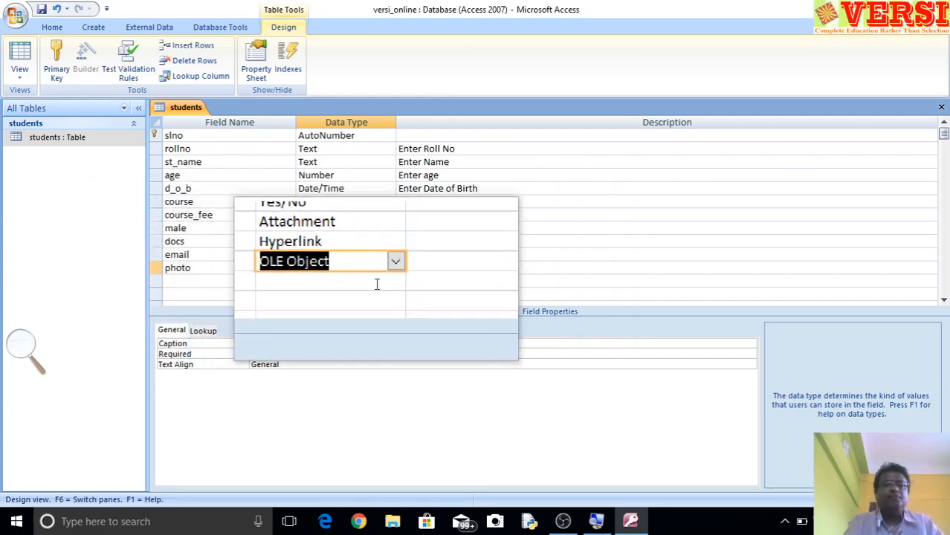
{"action": "left_click", "coordinate": [386, 283]}
{"action": "left_click", "coordinate": [389, 281]}
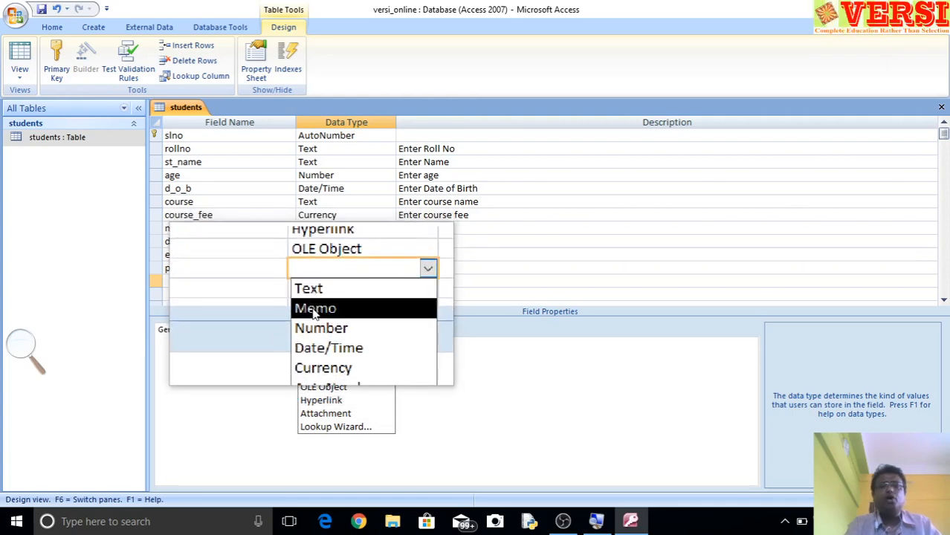
{"action": "left_click", "coordinate": [244, 267]}
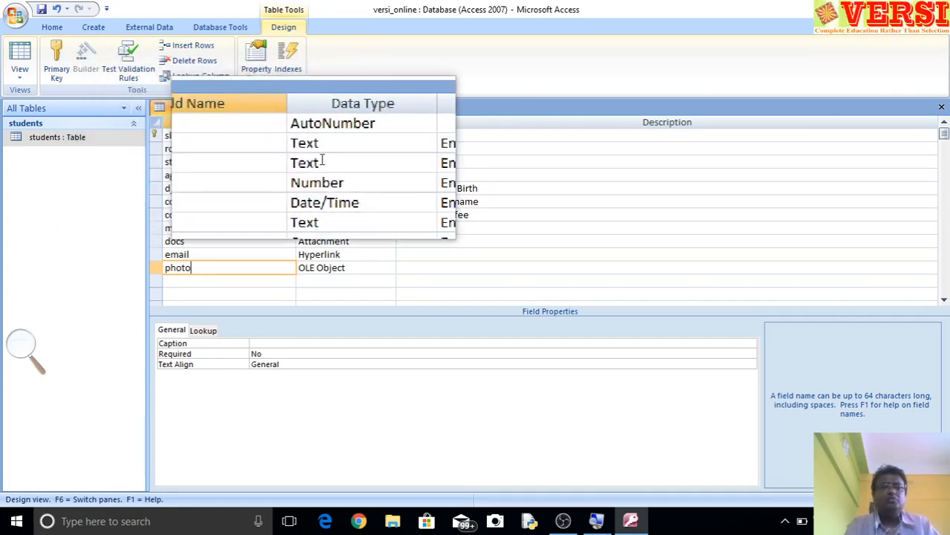
Read the Access help on the DataType property from the rollno field's data type, covering each setting's contents and size
{"action": "left_click", "coordinate": [365, 148]}
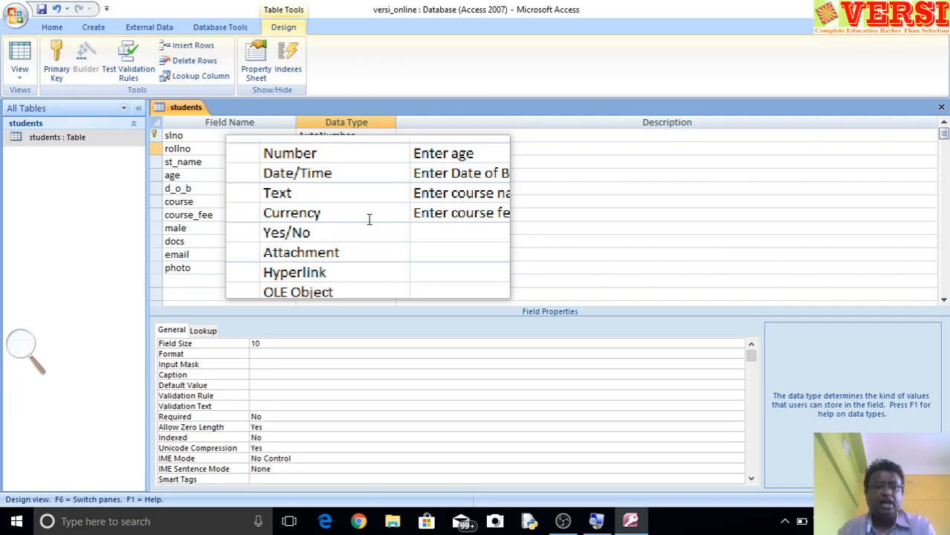
{"action": "key", "text": "XF86AudioMute"}
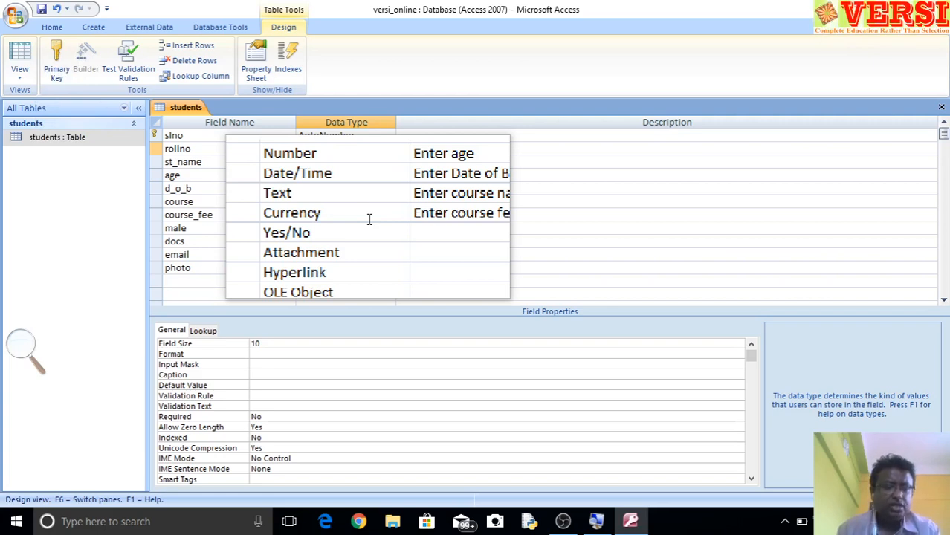
{"action": "key", "text": "F1"}
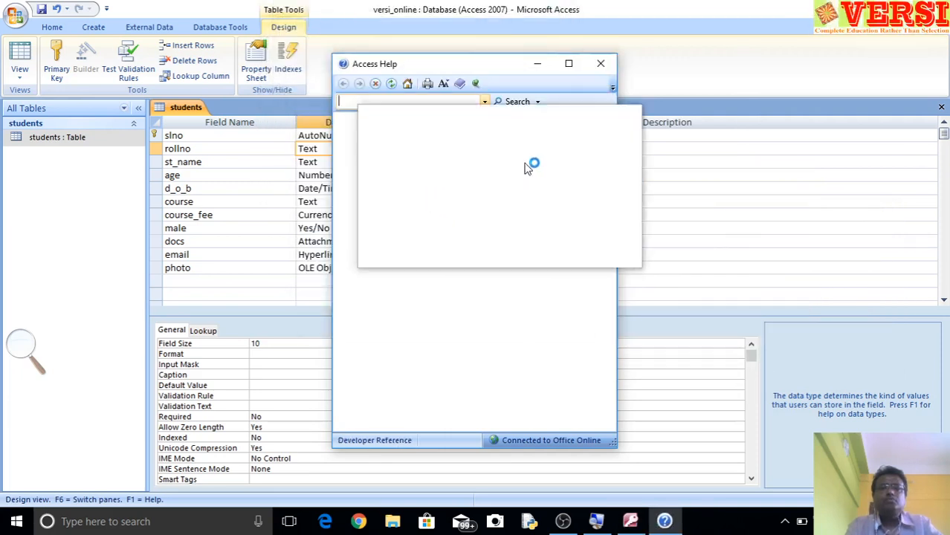
{"action": "left_click", "coordinate": [571, 65]}
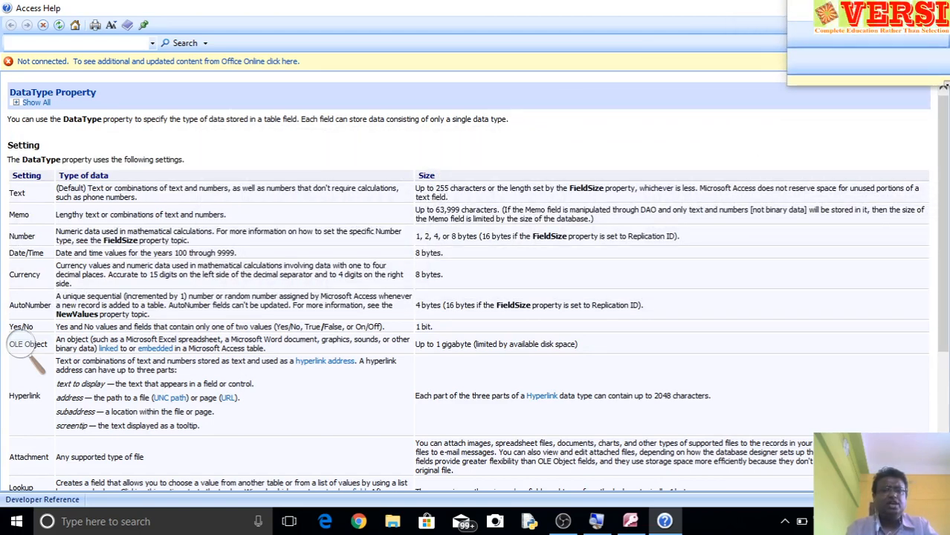
{"action": "left_click", "coordinate": [939, 10]}
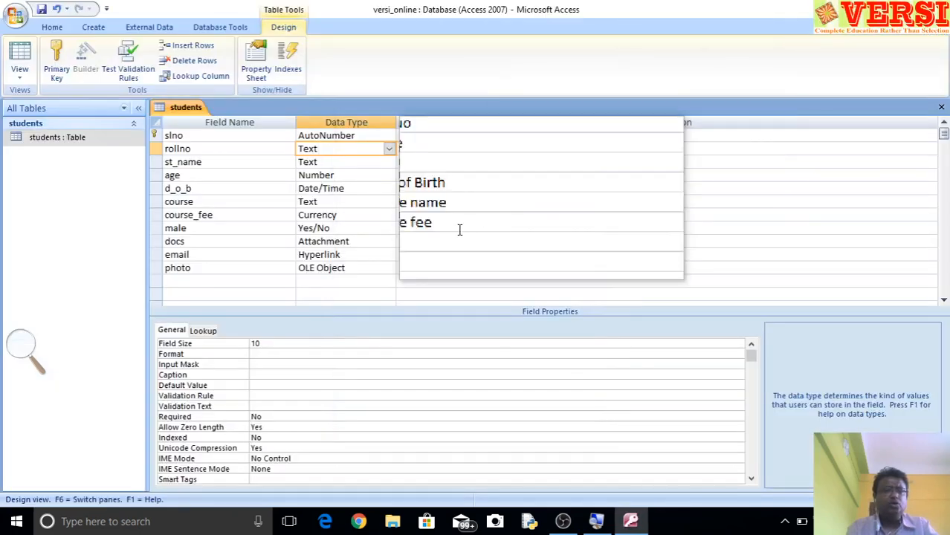
{"action": "left_click", "coordinate": [181, 281]}
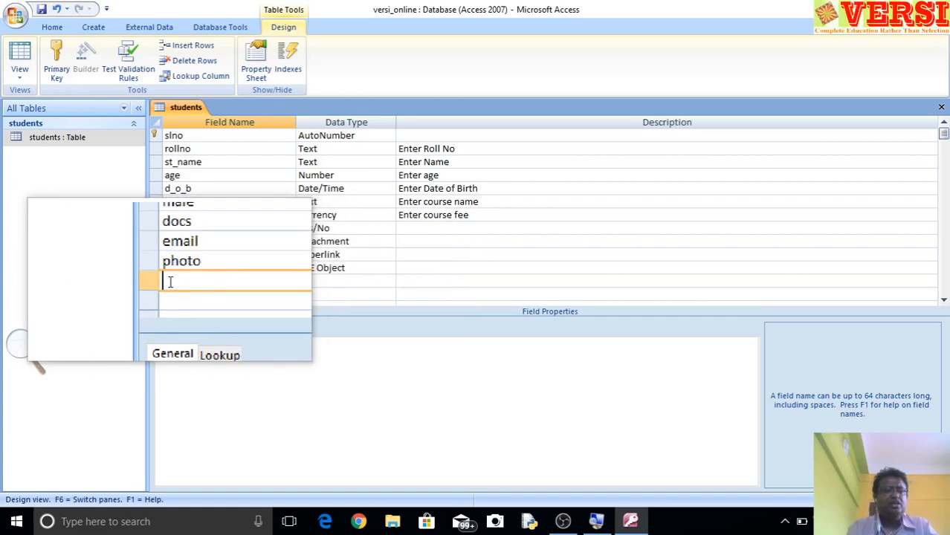
{"action": "left_click", "coordinate": [390, 281]}
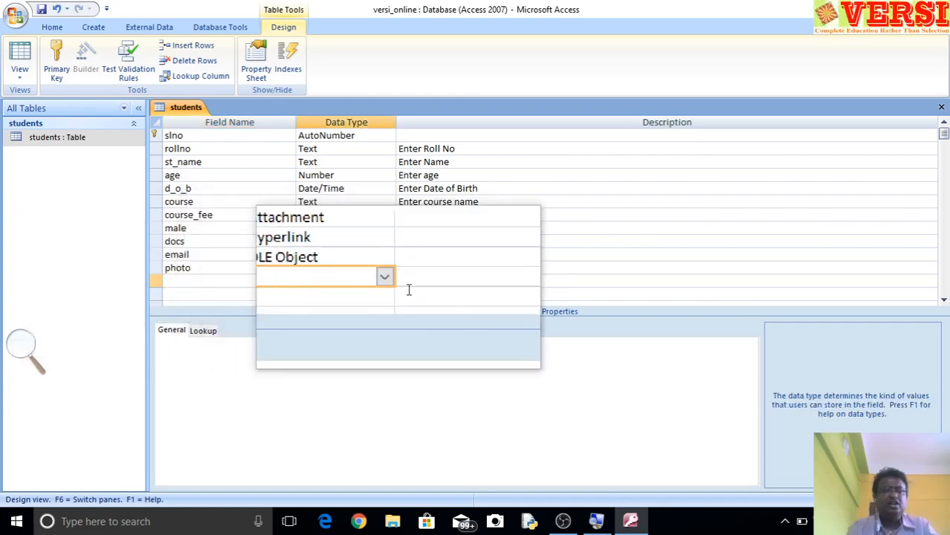
{"action": "left_click", "coordinate": [391, 281]}
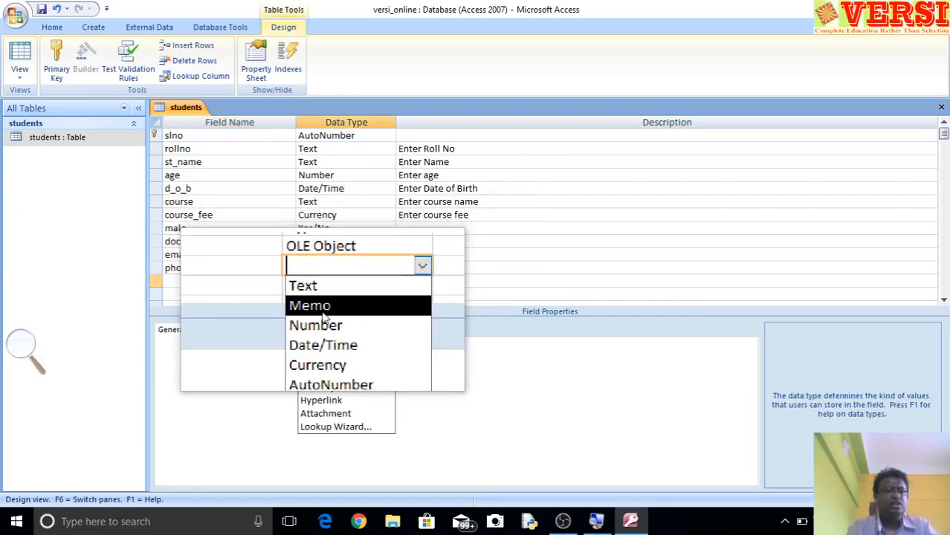
{"action": "left_click", "coordinate": [428, 266]}
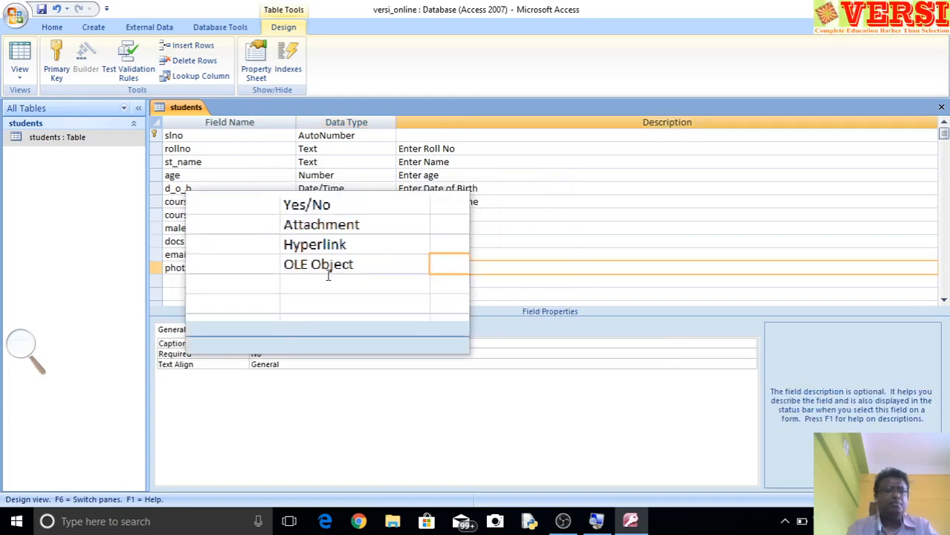
{"action": "left_click", "coordinate": [214, 272]}
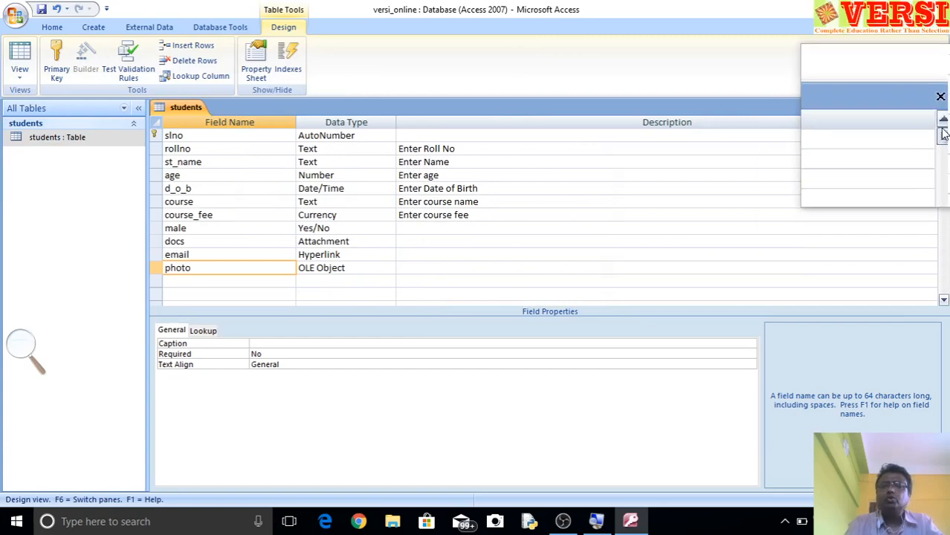
Close the students table design, saving the changes, and reopen the table in Datasheet View
{"action": "left_click", "coordinate": [942, 109]}
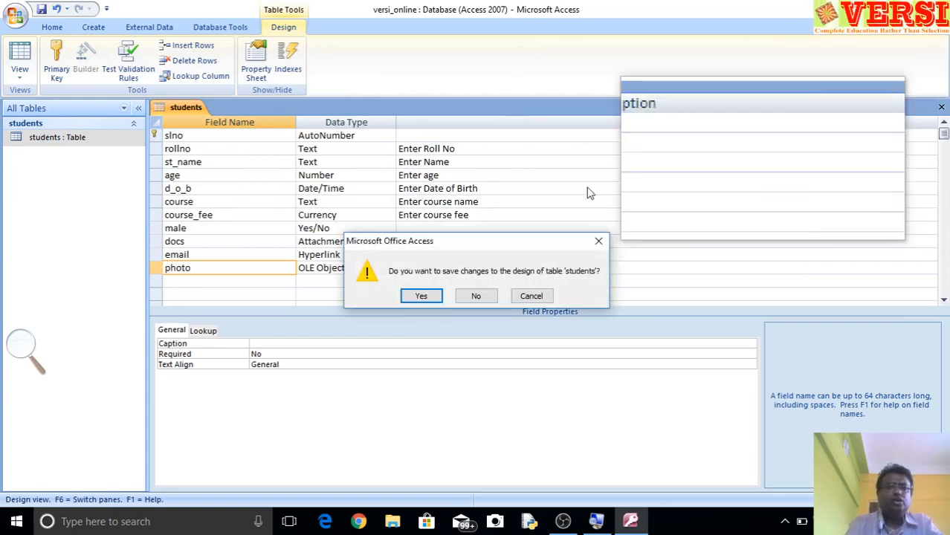
{"action": "left_click", "coordinate": [419, 298]}
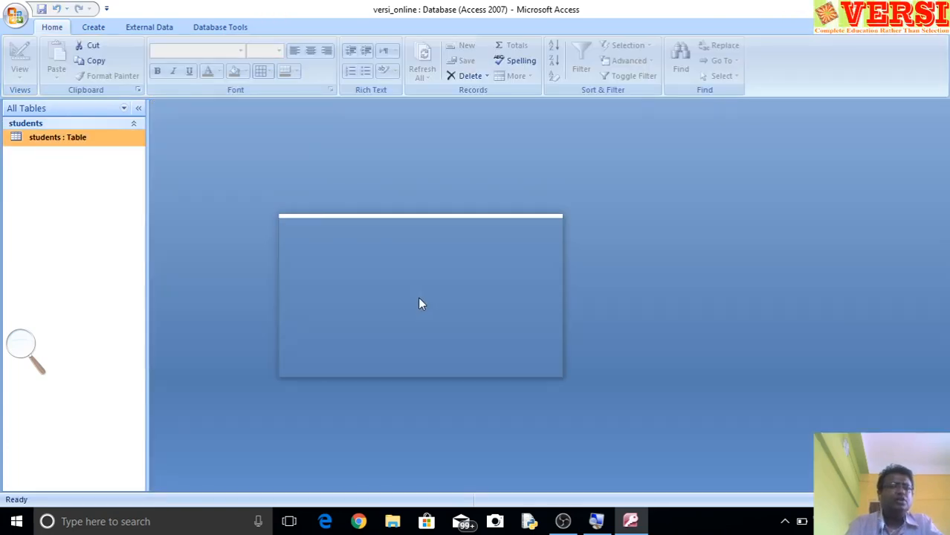
{"action": "double_click", "coordinate": [78, 136]}
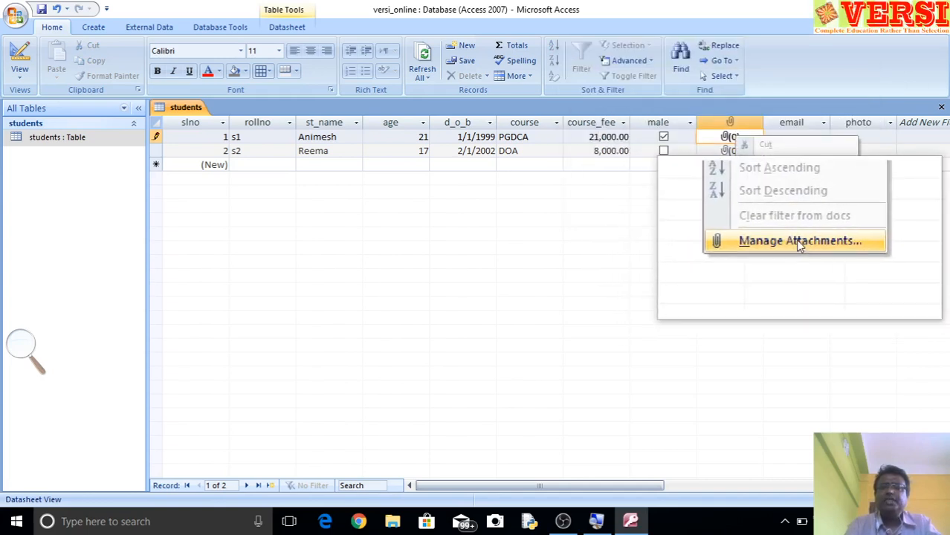
Add Welcome to Nagaon.docx from the Documents folder as an attachment in the first record's docs field
{"action": "left_click", "coordinate": [800, 241]}
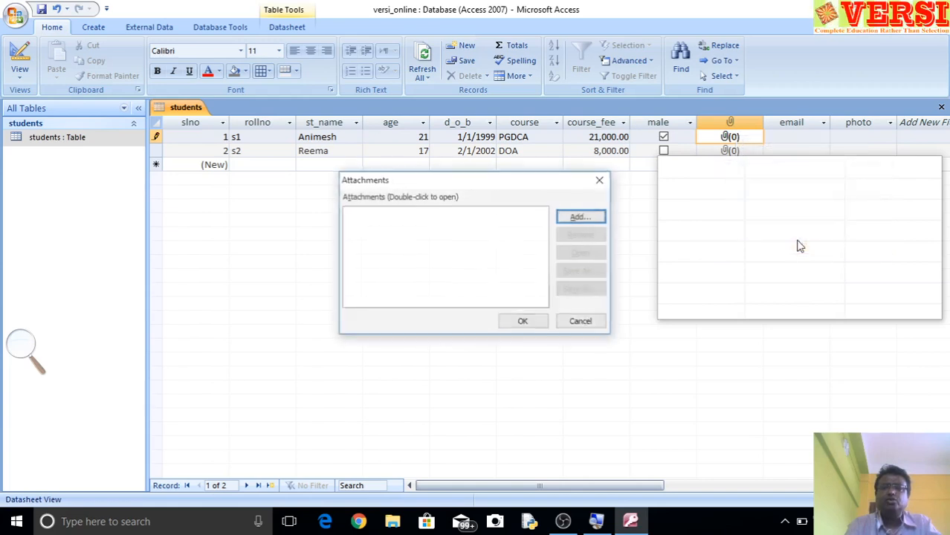
{"action": "left_click", "coordinate": [579, 218]}
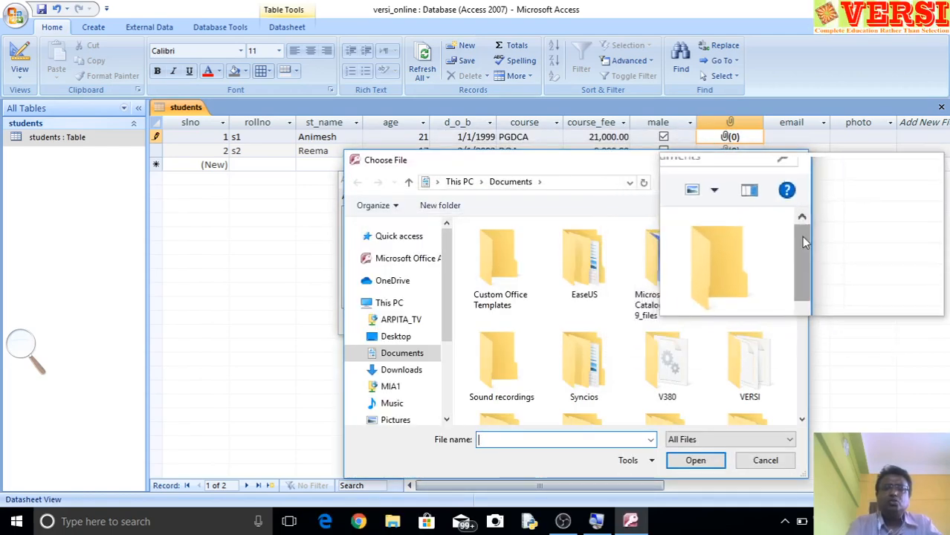
{"action": "mouse_move", "coordinate": [803, 242]}
{"action": "left_mouse_down"}
{"action": "mouse_move", "coordinate": [803, 272]}
{"action": "mouse_move", "coordinate": [802, 228]}
{"action": "left_mouse_up"}
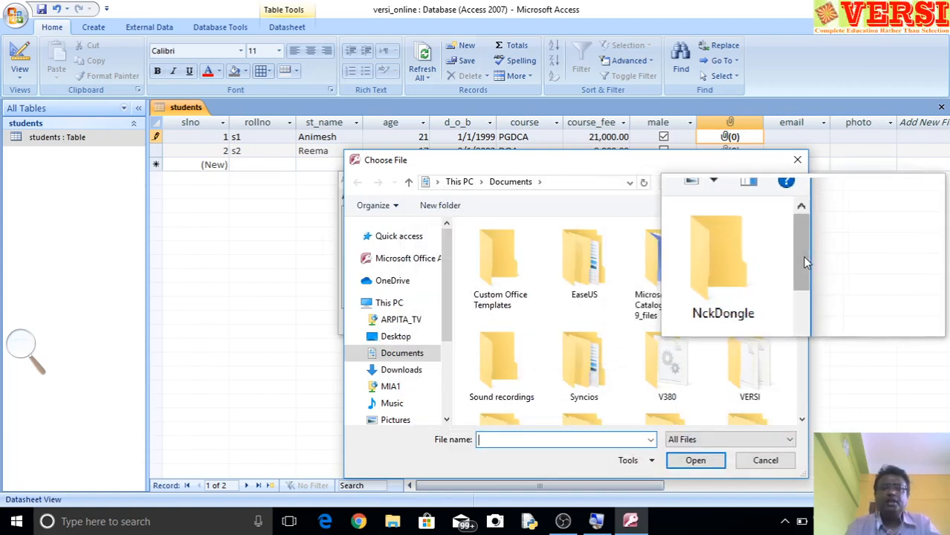
{"action": "left_click_drag", "start_coordinate": [799, 245], "coordinate": [810, 394]}
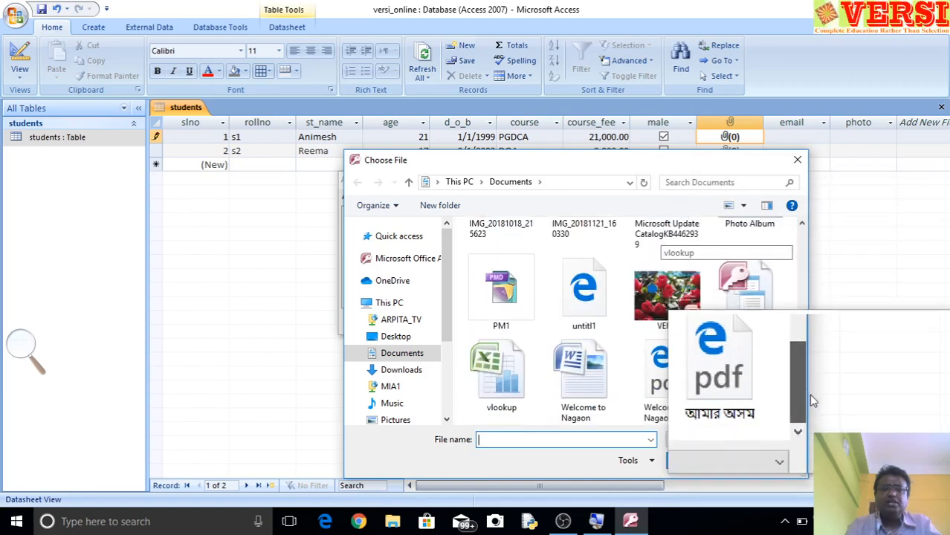
{"action": "left_click", "coordinate": [590, 376]}
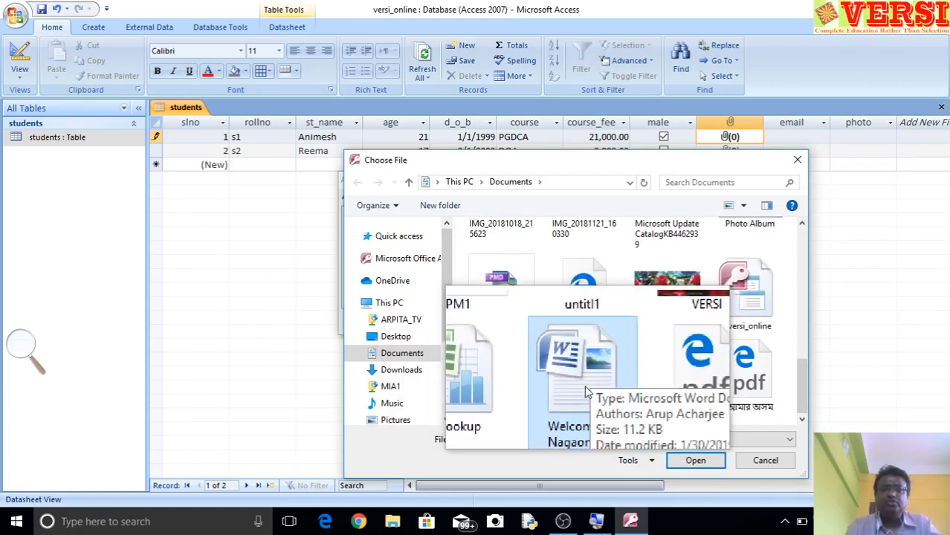
{"action": "left_click", "coordinate": [712, 466]}
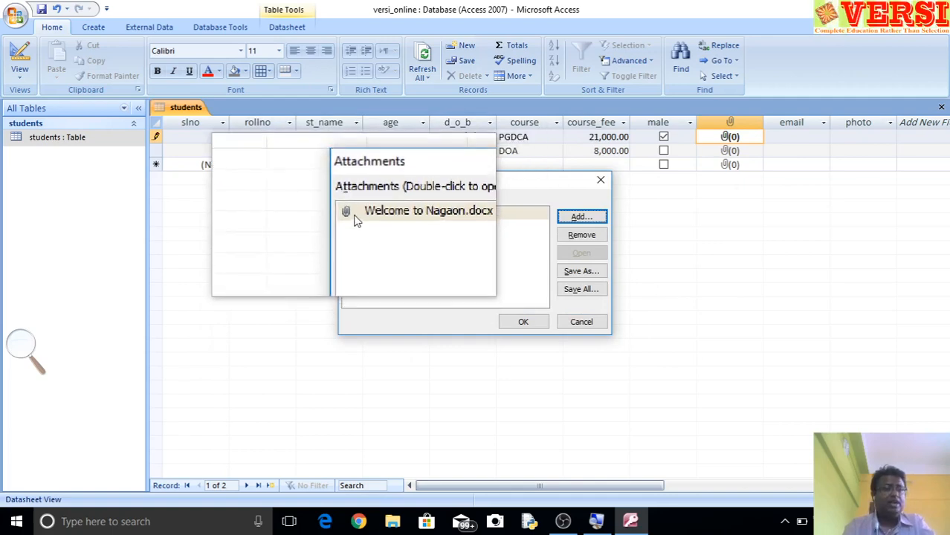
{"action": "left_click", "coordinate": [581, 271]}
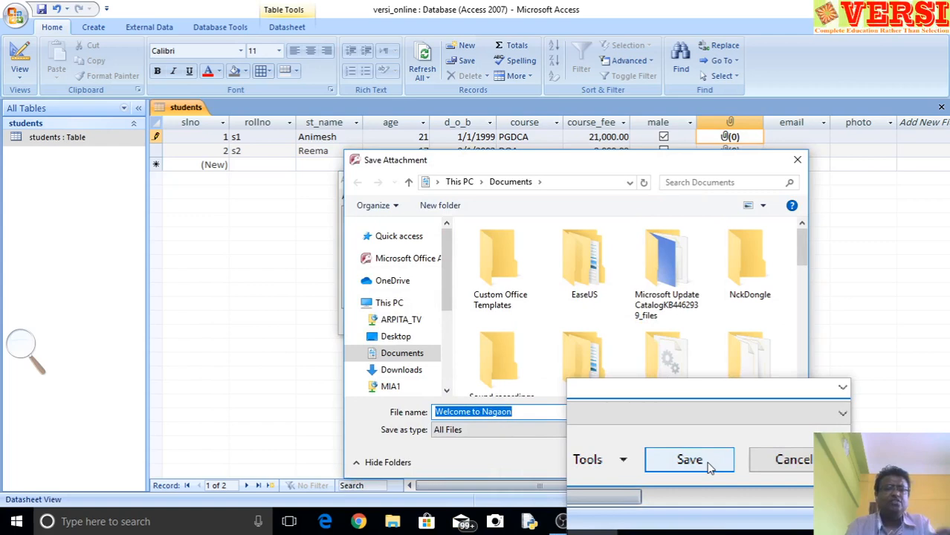
{"action": "left_click", "coordinate": [751, 465]}
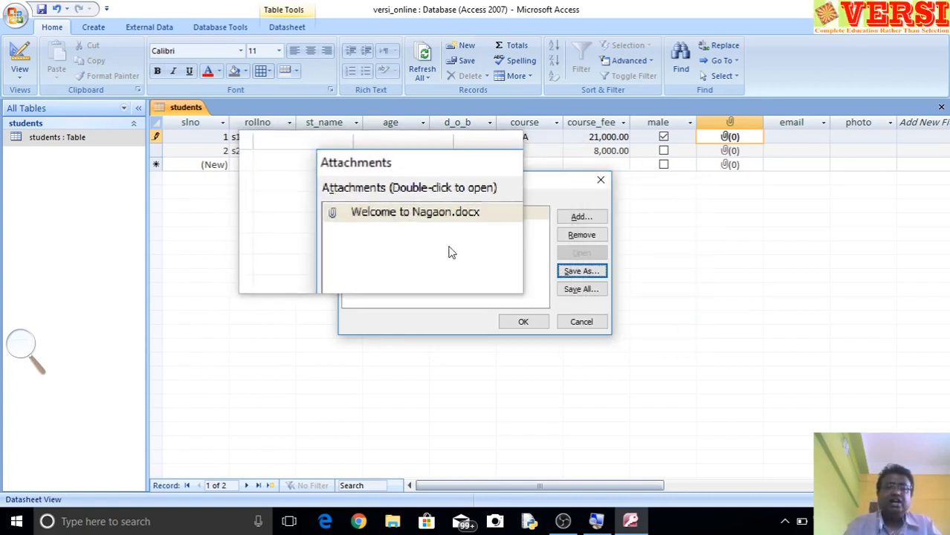
{"action": "left_click", "coordinate": [583, 298]}
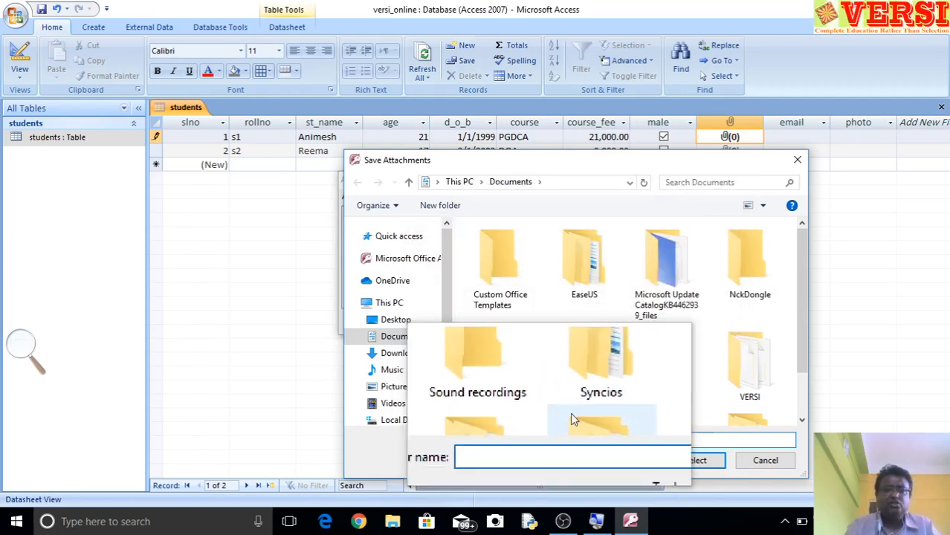
{"action": "left_click", "coordinate": [750, 356]}
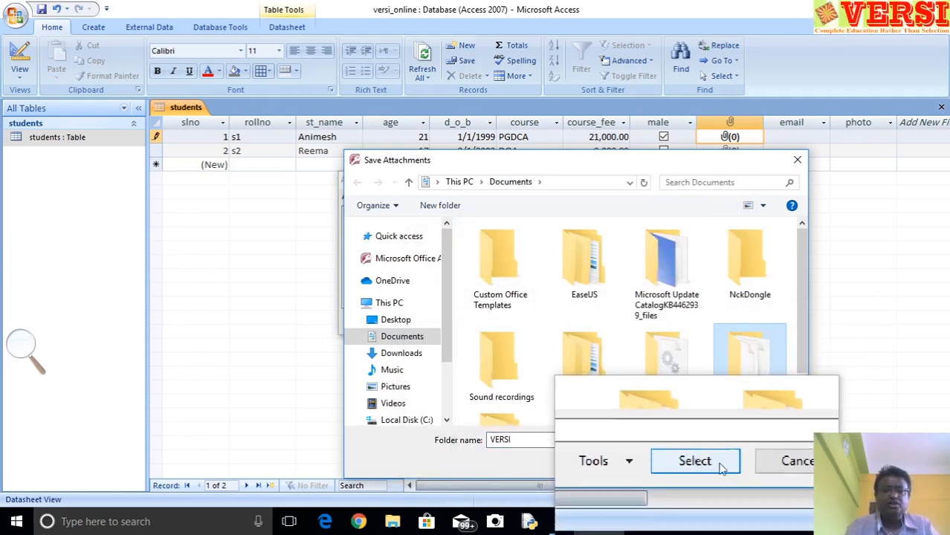
{"action": "left_click", "coordinate": [778, 466]}
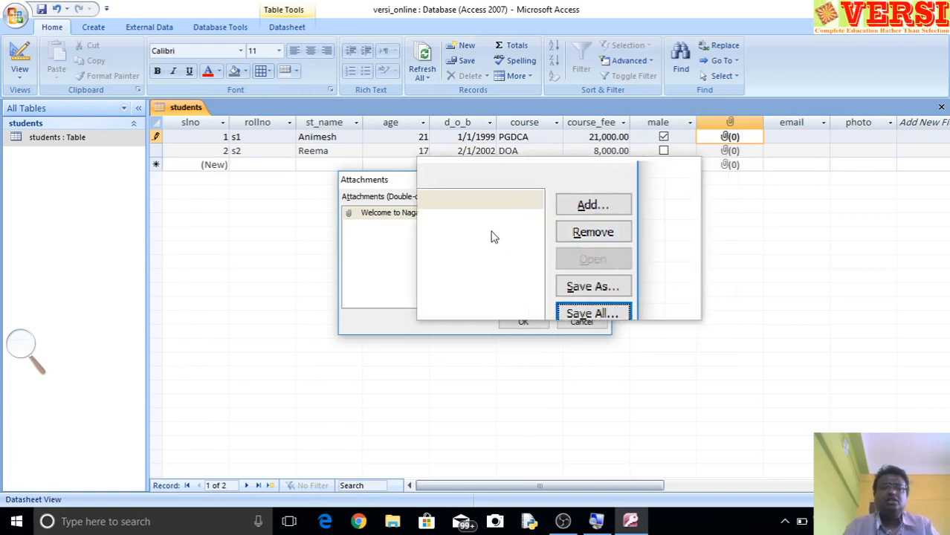
Confirm Welcome to Nagaon.docx as the first record's attachment and close the Attachments dialog
{"action": "left_click", "coordinate": [432, 215]}
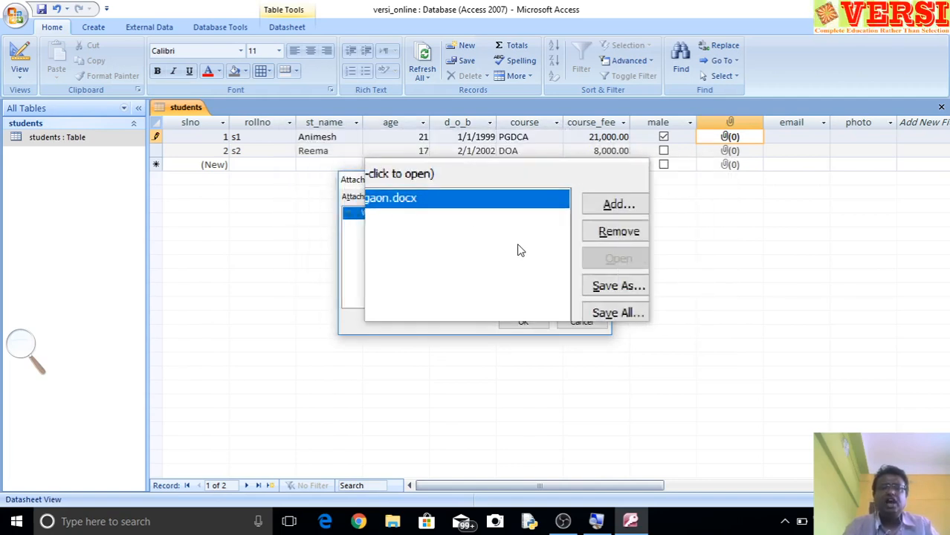
{"action": "left_click", "coordinate": [526, 322]}
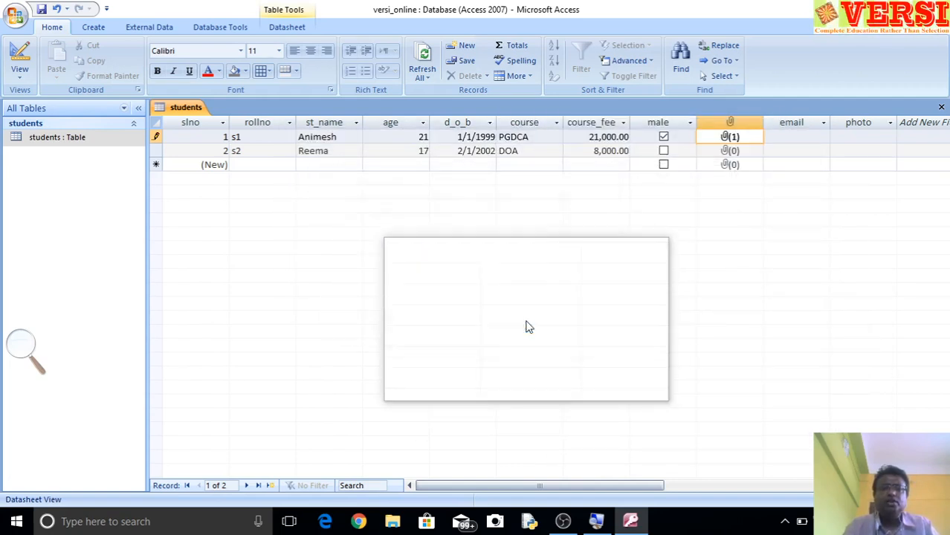
{"action": "left_click", "coordinate": [733, 151]}
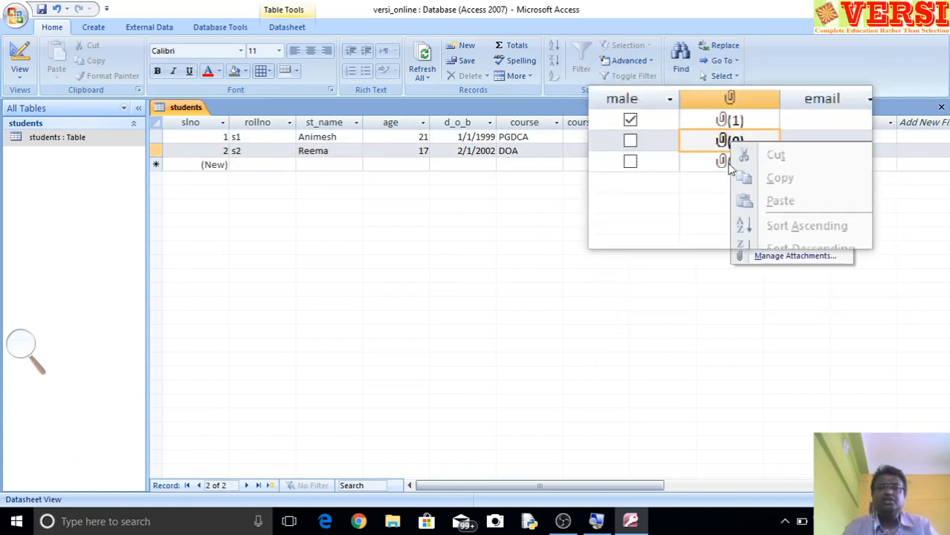
{"action": "right_click", "coordinate": [730, 138]}
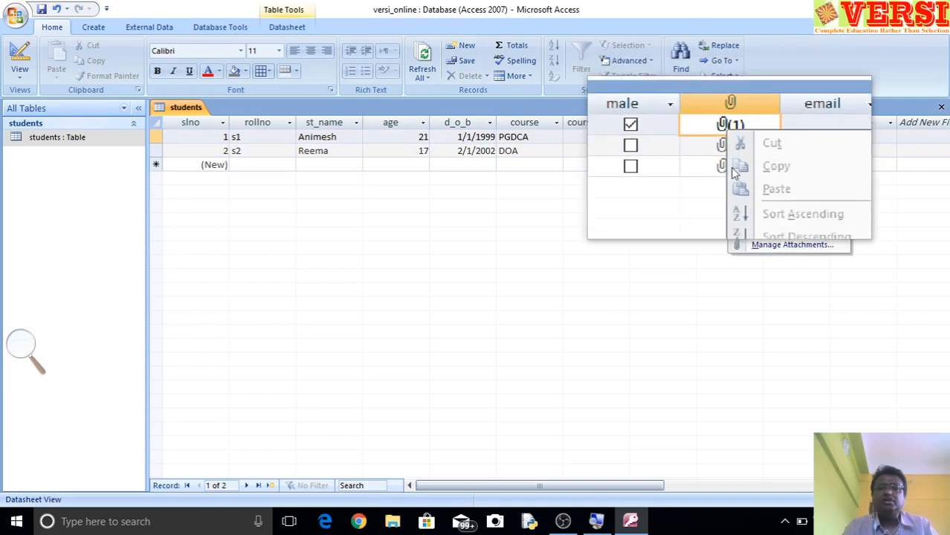
{"action": "left_click", "coordinate": [769, 94]}
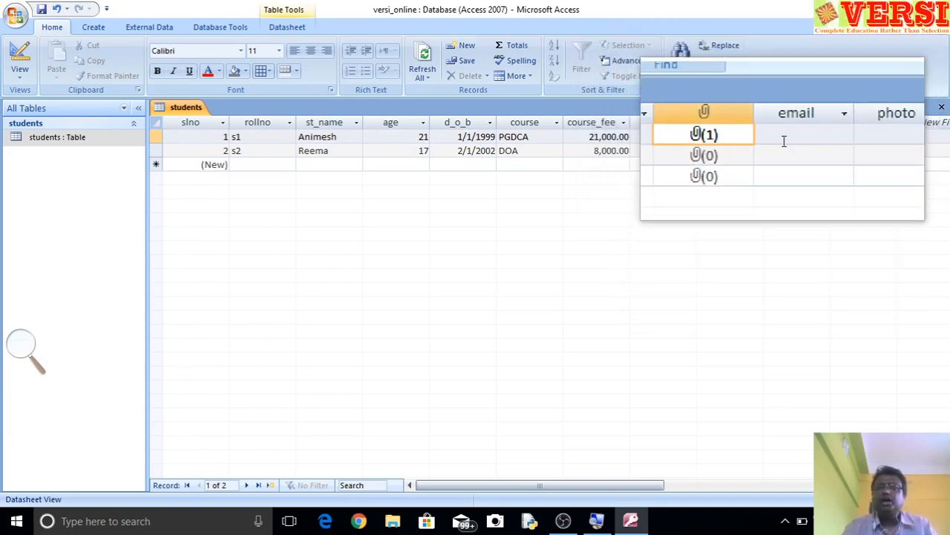
Enter the student's email address in the first record's email field
{"action": "left_click", "coordinate": [776, 137]}
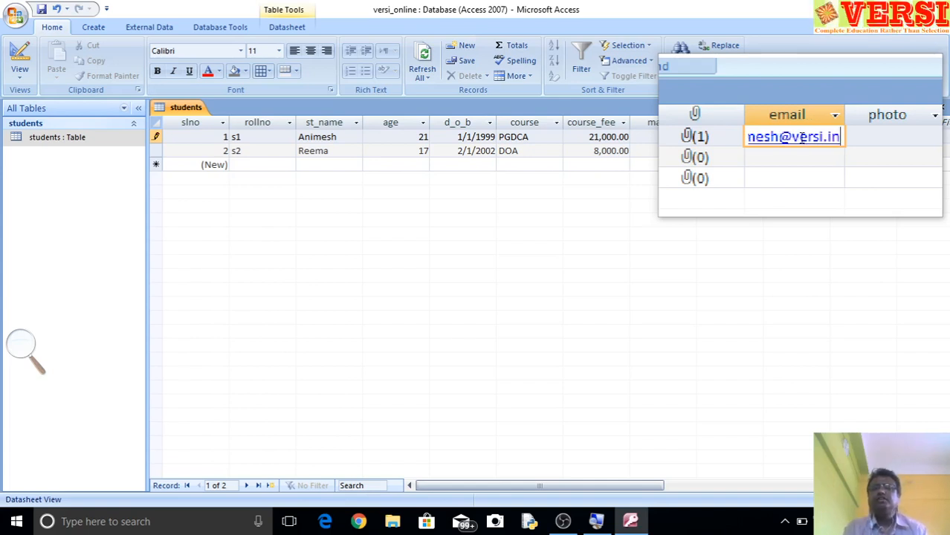
{"action": "left_click", "coordinate": [845, 138]}
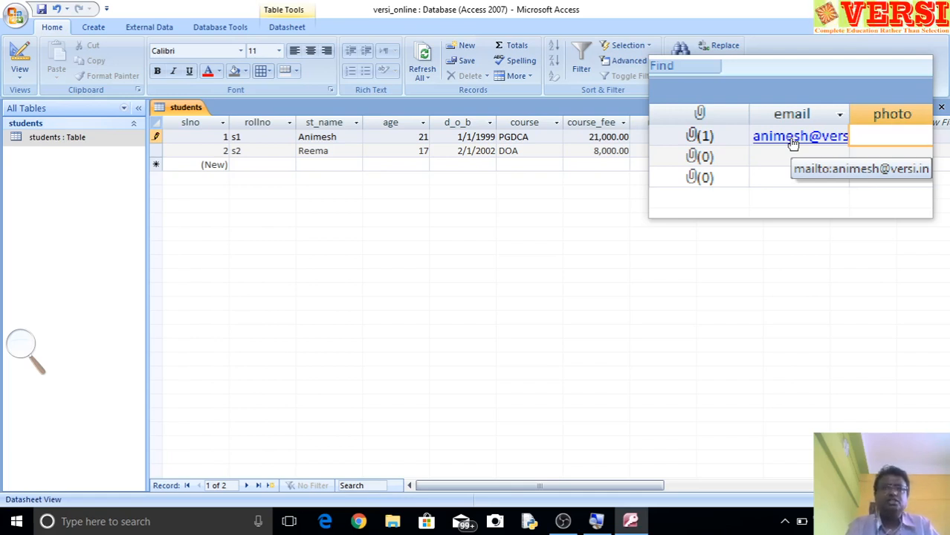
Insert a newly created Bitmap Image object into the first record's photo field
{"action": "right_click", "coordinate": [861, 141]}
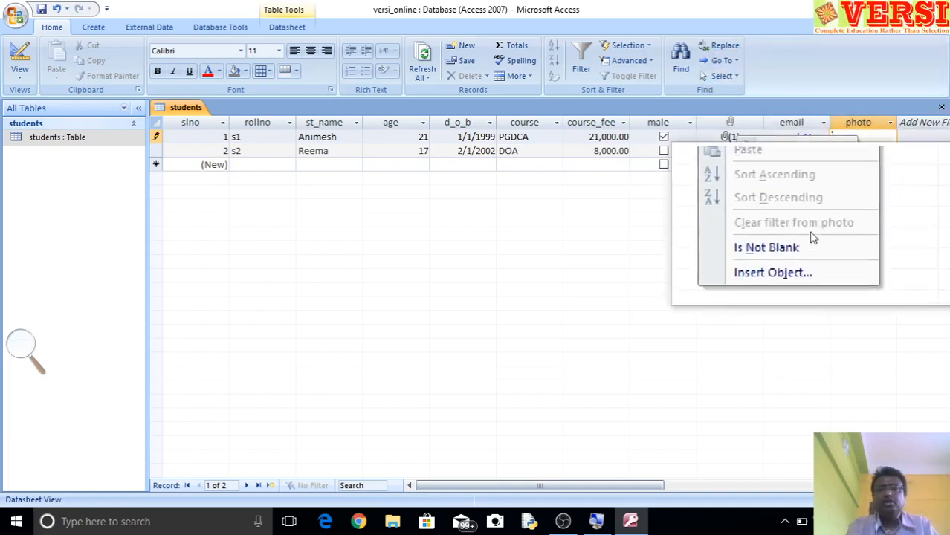
{"action": "left_click", "coordinate": [777, 258]}
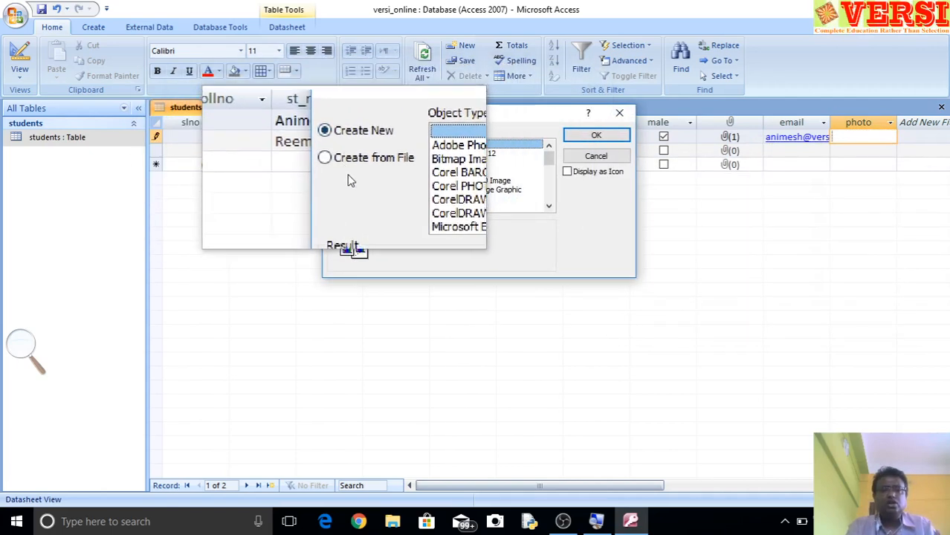
{"action": "left_click", "coordinate": [376, 167]}
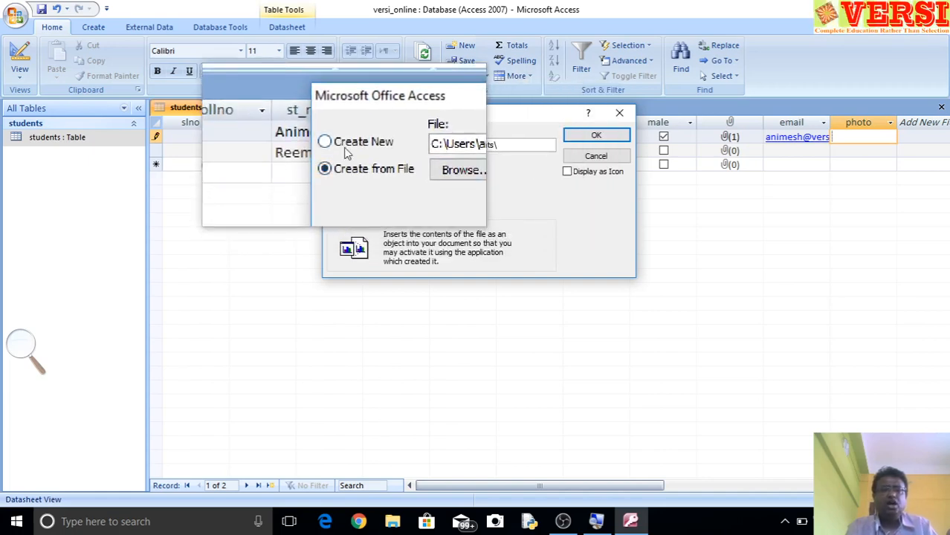
{"action": "left_click", "coordinate": [344, 146]}
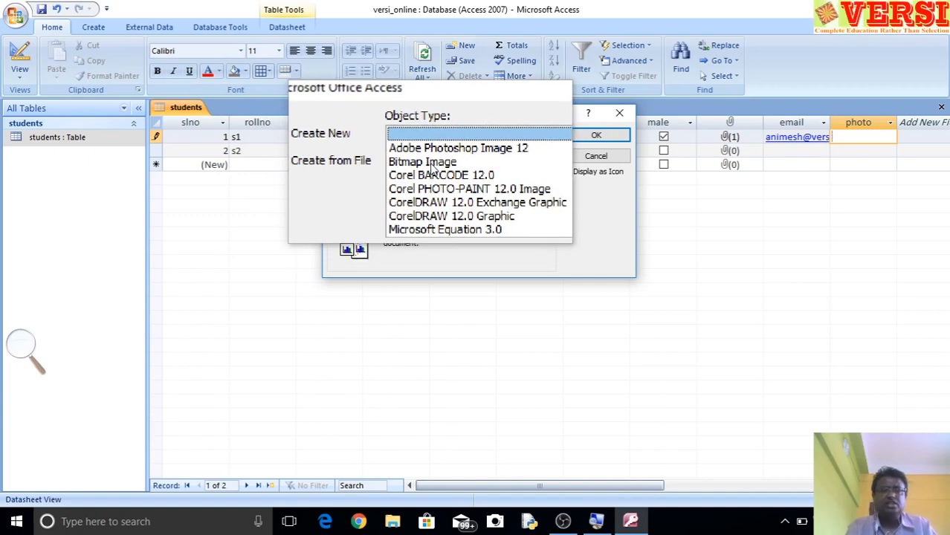
{"action": "left_click", "coordinate": [583, 138]}
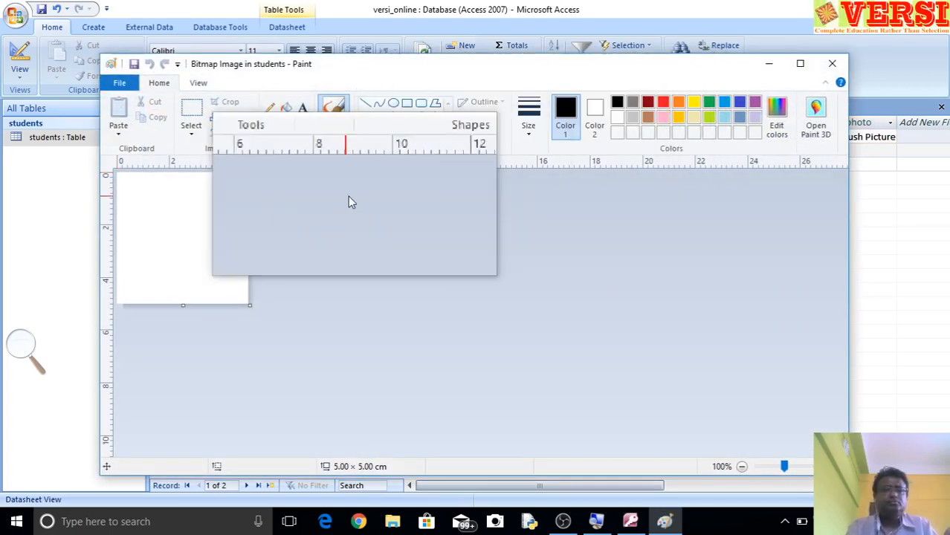
{"action": "left_click", "coordinate": [120, 84]}
{"action": "mouse_move", "coordinate": [145, 123]}
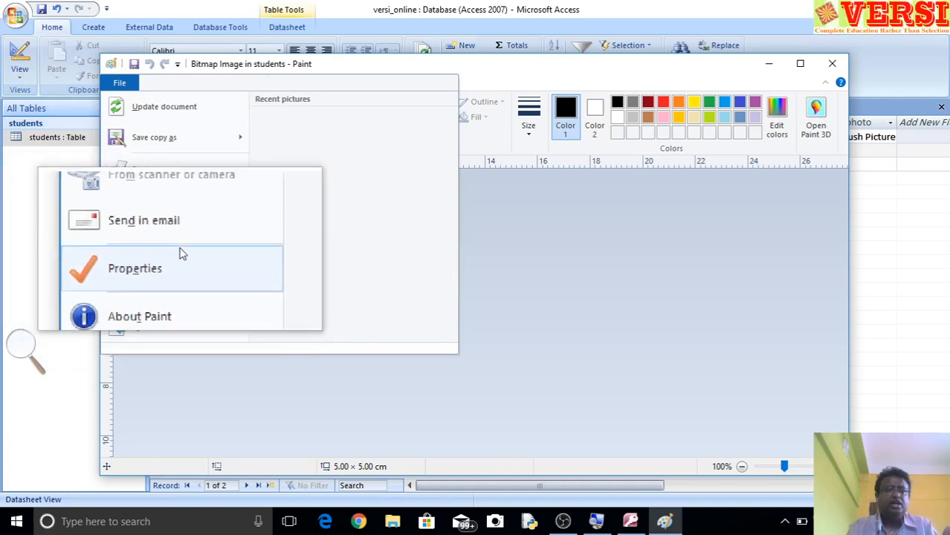
{"action": "left_click", "coordinate": [344, 70]}
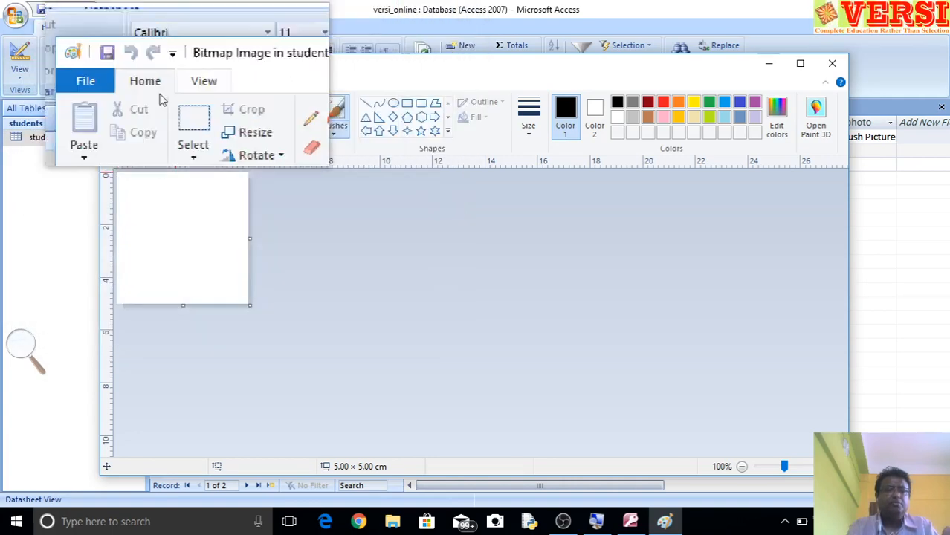
Paste the picture images3 from the Saved Pictures folder onto the Paint canvas
{"action": "left_click", "coordinate": [120, 132]}
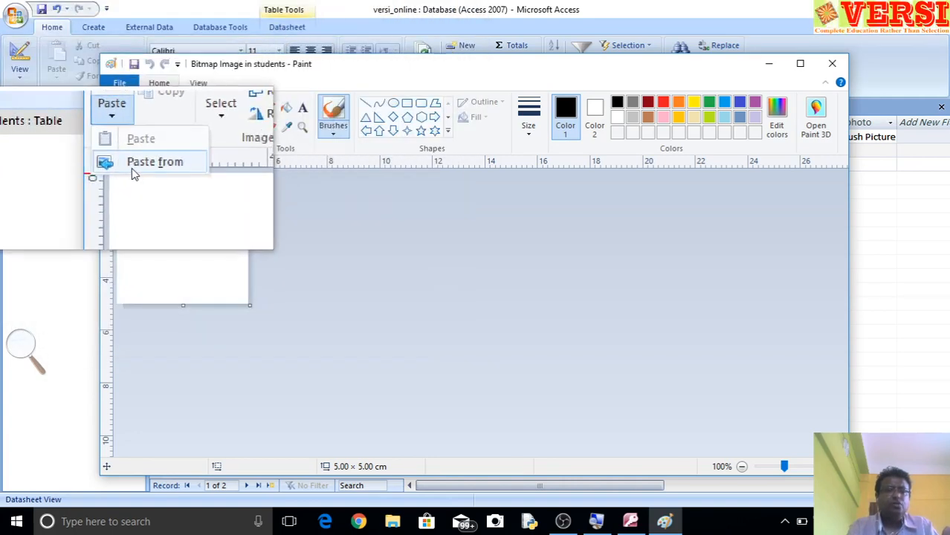
{"action": "left_click", "coordinate": [132, 165]}
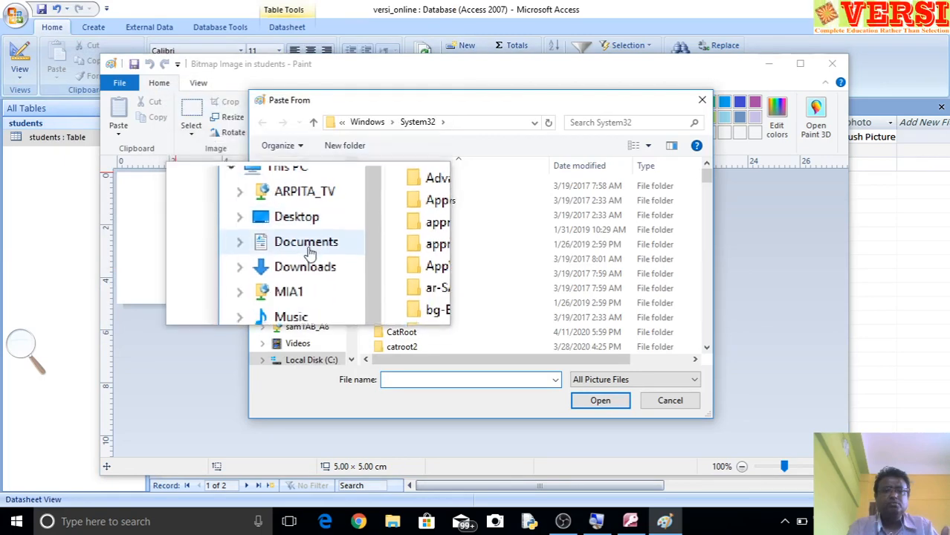
{"action": "scroll", "coordinate": [311, 250], "scroll_direction": "down", "scroll_amount": 2}
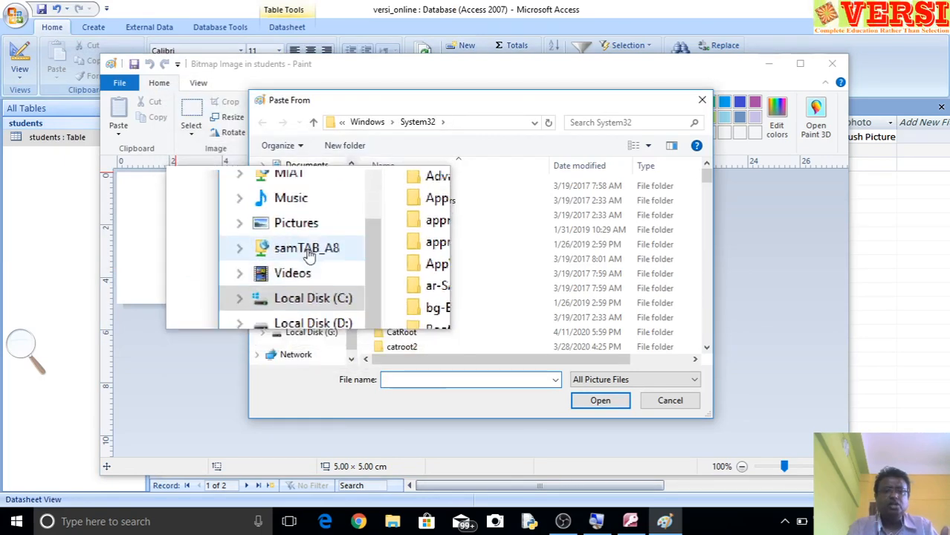
{"action": "left_click", "coordinate": [301, 233]}
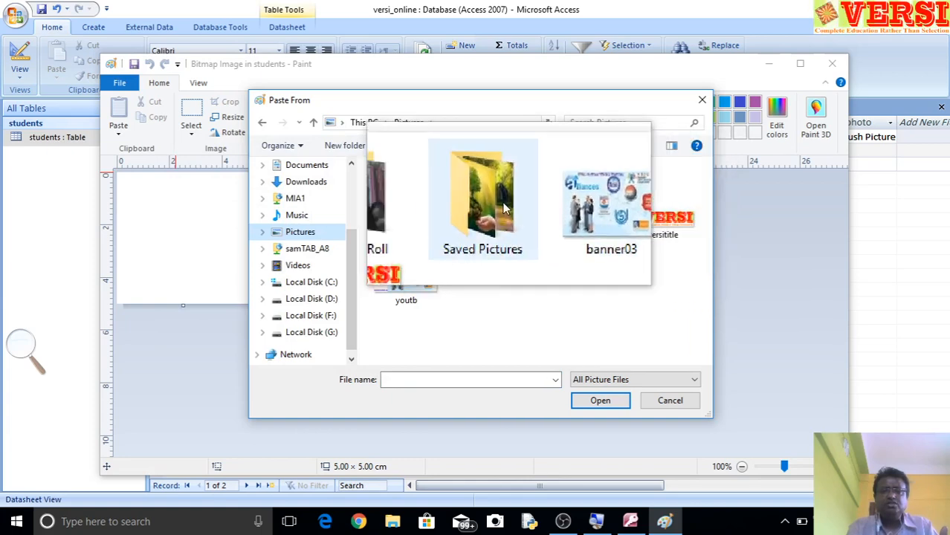
{"action": "double_click", "coordinate": [491, 201]}
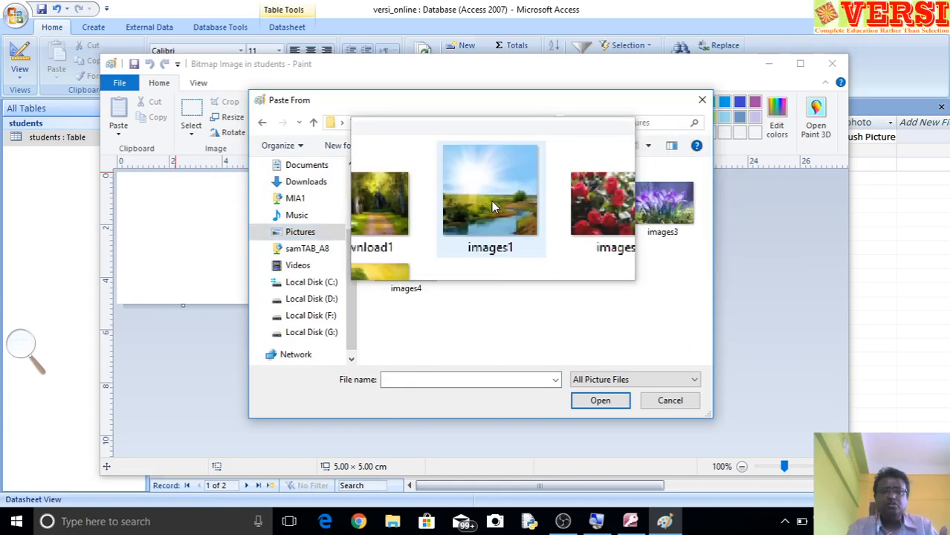
{"action": "left_click", "coordinate": [313, 121]}
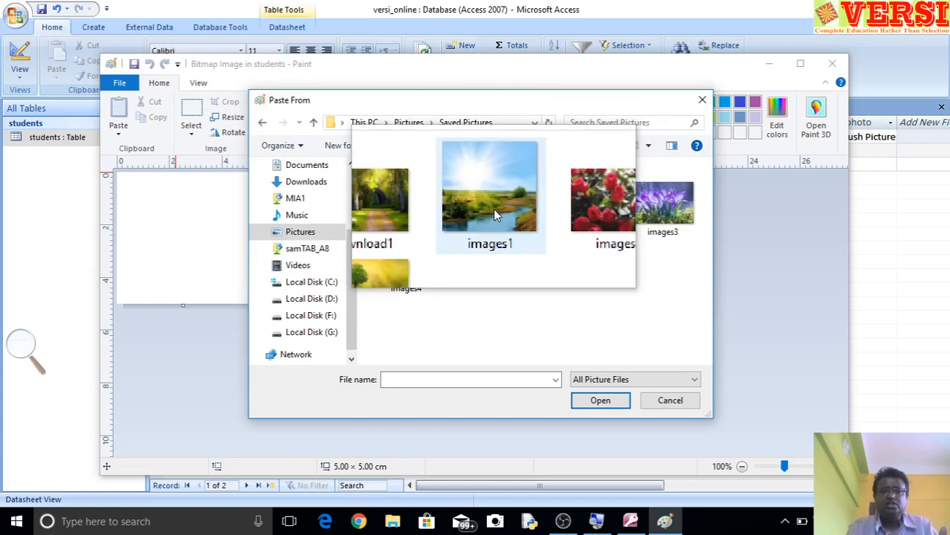
{"action": "left_click", "coordinate": [638, 217]}
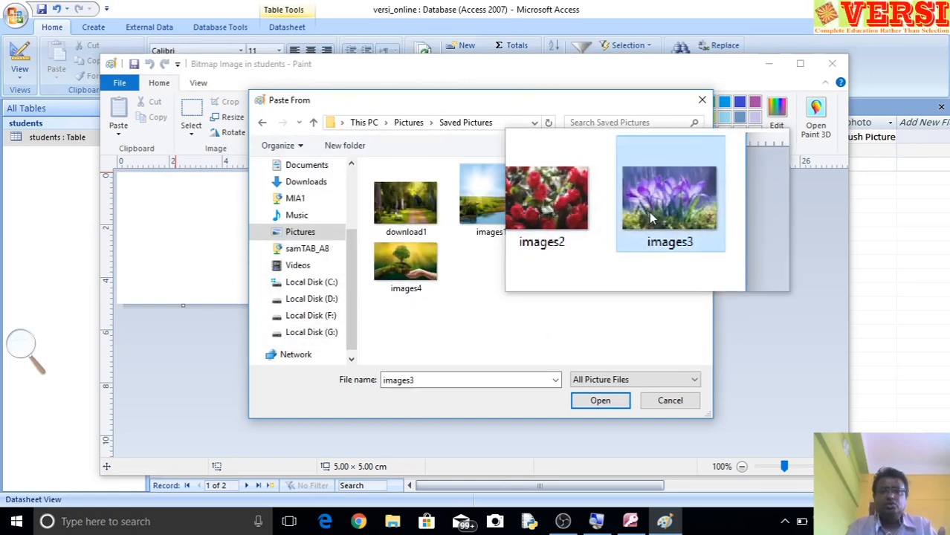
{"action": "left_click", "coordinate": [601, 402]}
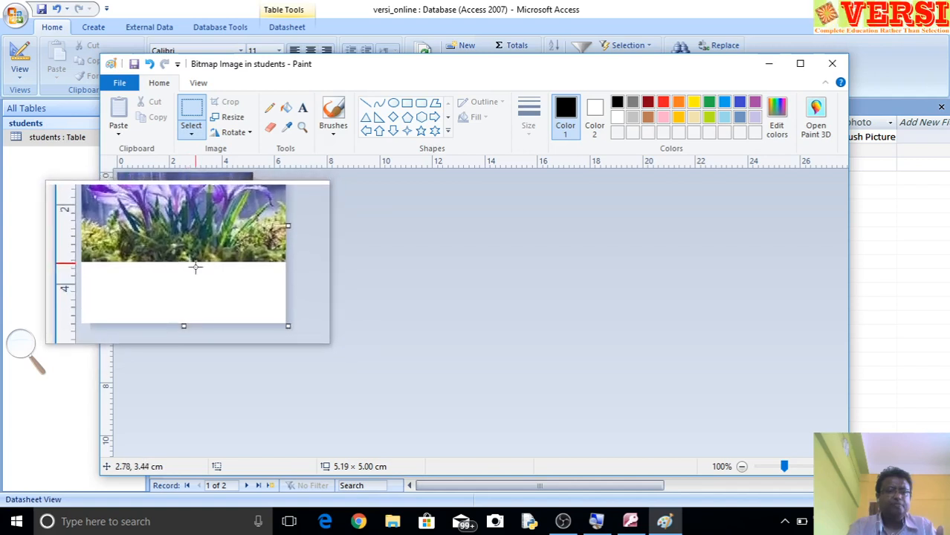
Shrink the canvas to about 5.29 × 3.47 cm to fit the flower picture, and return from Paint to the students table
{"action": "left_click_drag", "start_coordinate": [254, 305], "coordinate": [257, 264]}
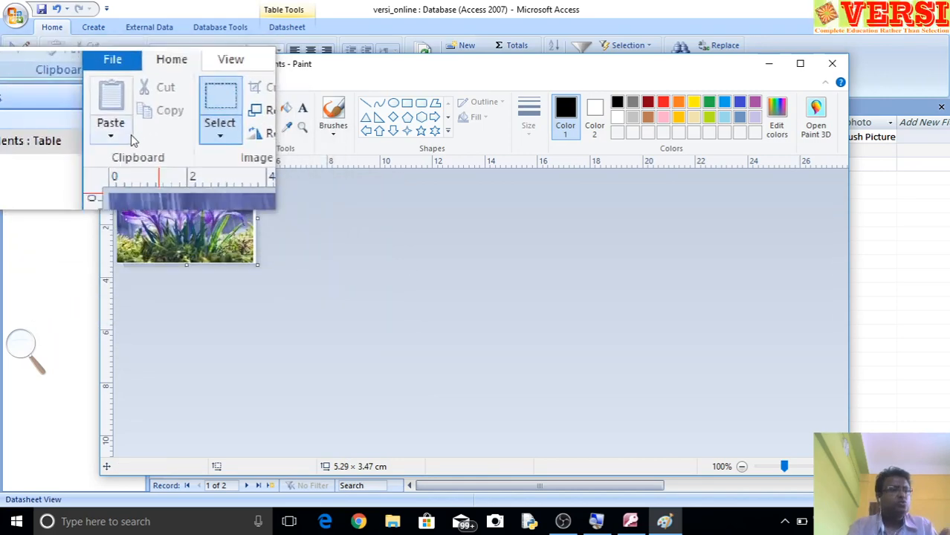
{"action": "left_click", "coordinate": [113, 82]}
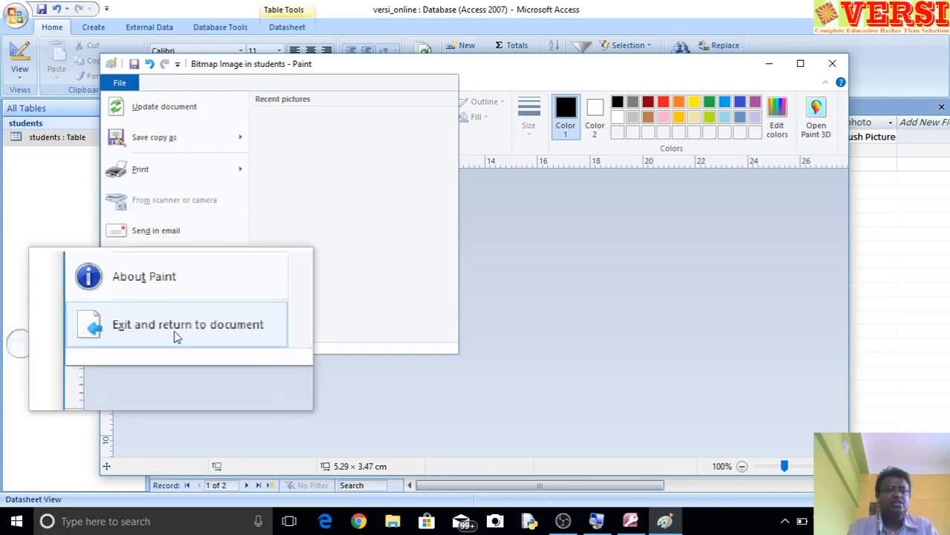
{"action": "left_click", "coordinate": [177, 337]}
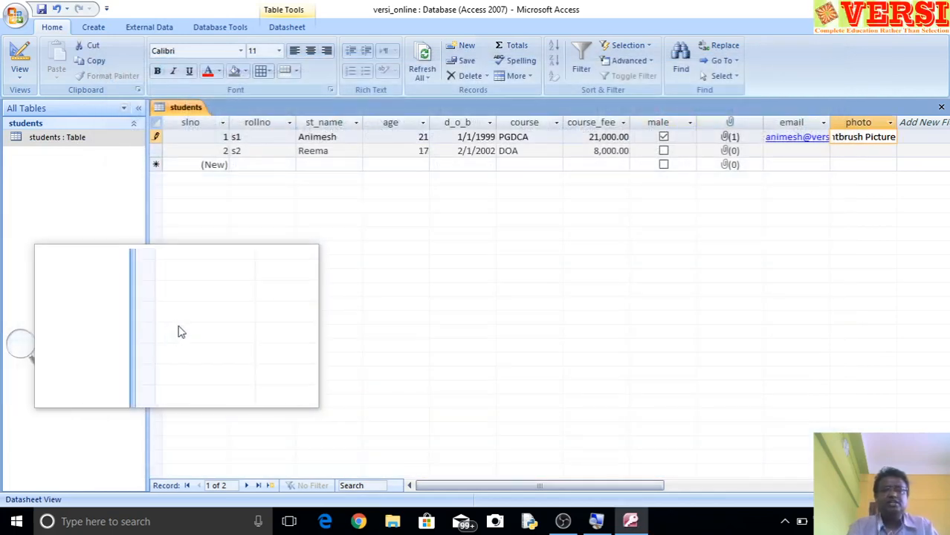
Open the first record's photo object in Paint to check the stored picture, and close it again
{"action": "double_click", "coordinate": [843, 137]}
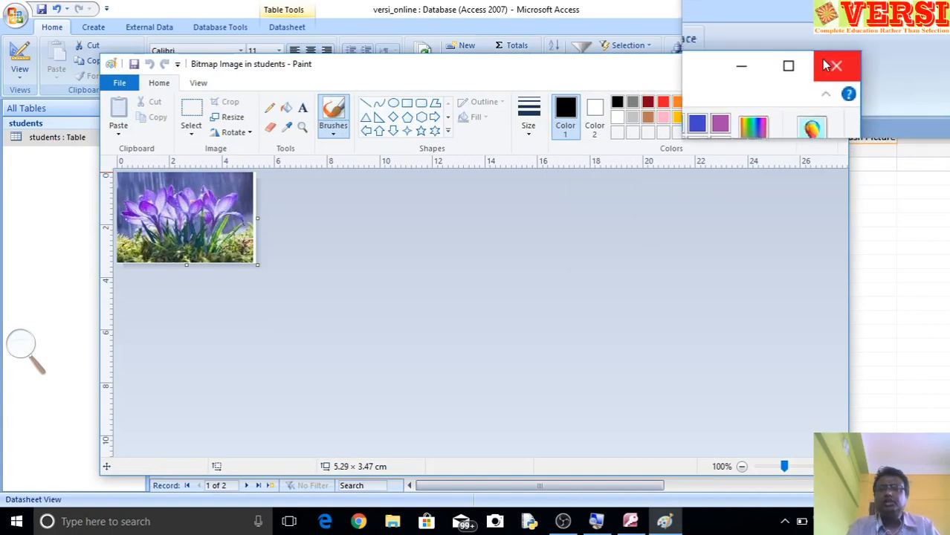
{"action": "left_click", "coordinate": [833, 64]}
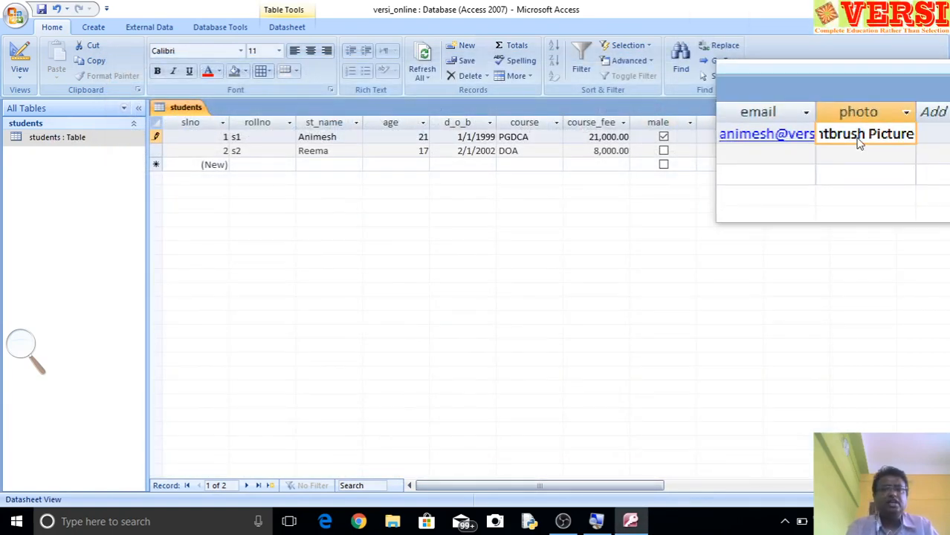